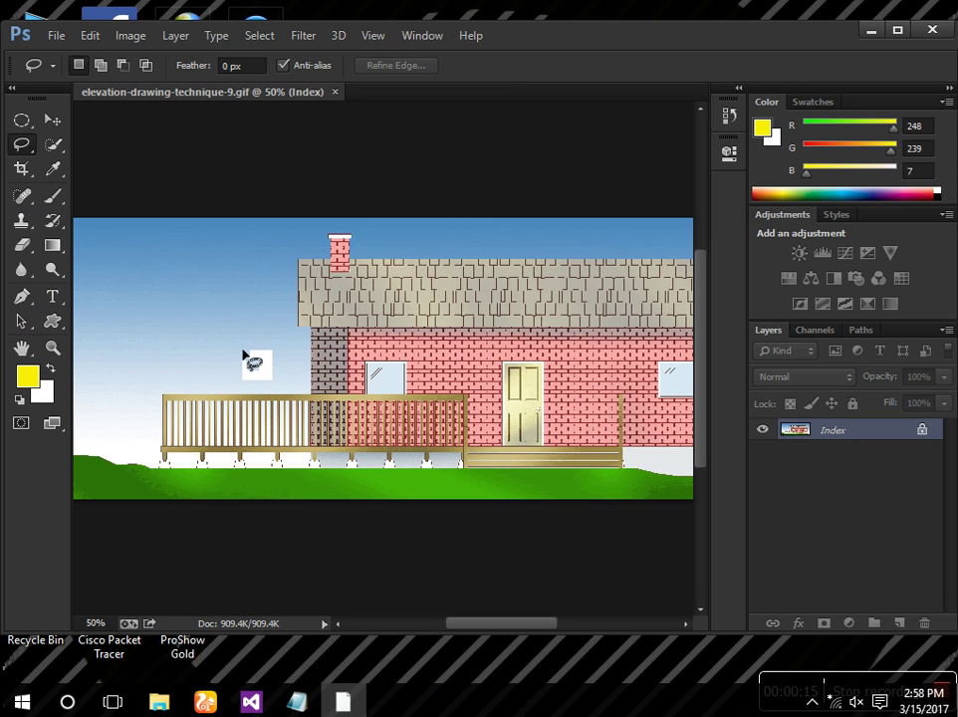
# Draw a small freehand lasso selection in the sky beside the house in the elevation drawing.
pyautogui.hotkey('ctrl', '+')
pyautogui.hotkey('ctrl', '+')
pyautogui.hotkey('ctrl', '+')
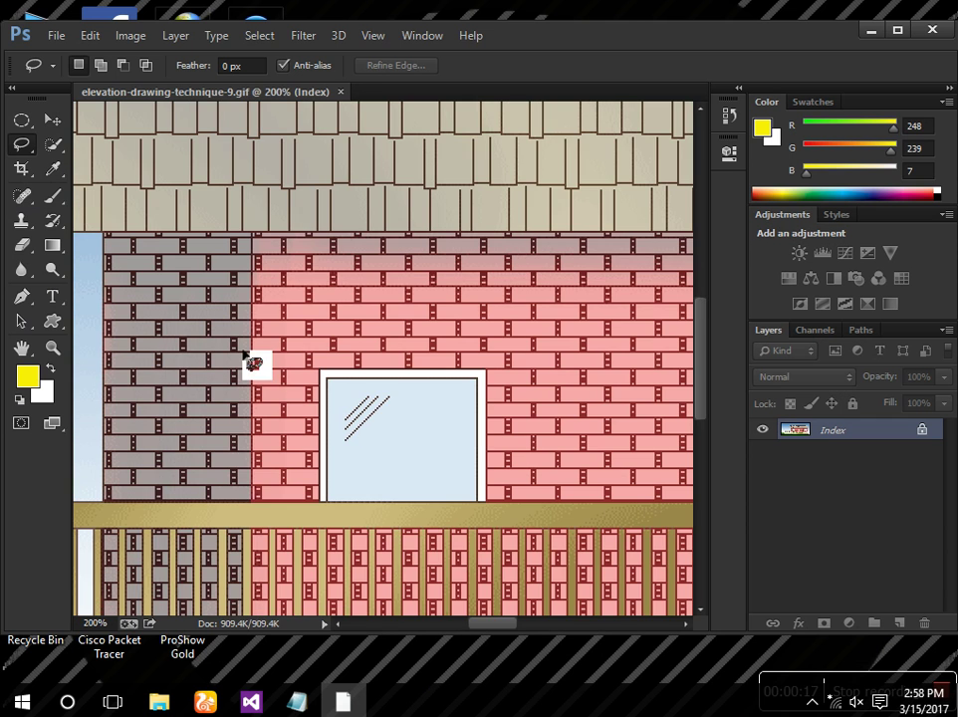
pyautogui.moveTo(162, 363); pyautogui.dragTo(378, 398)
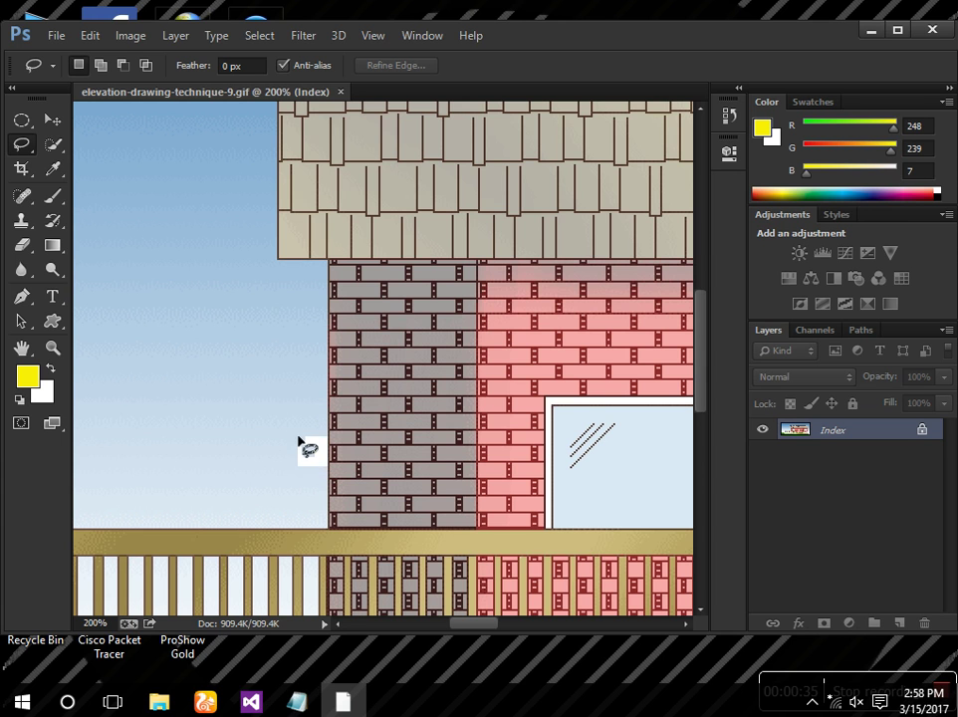
pyautogui.click(843, 437)
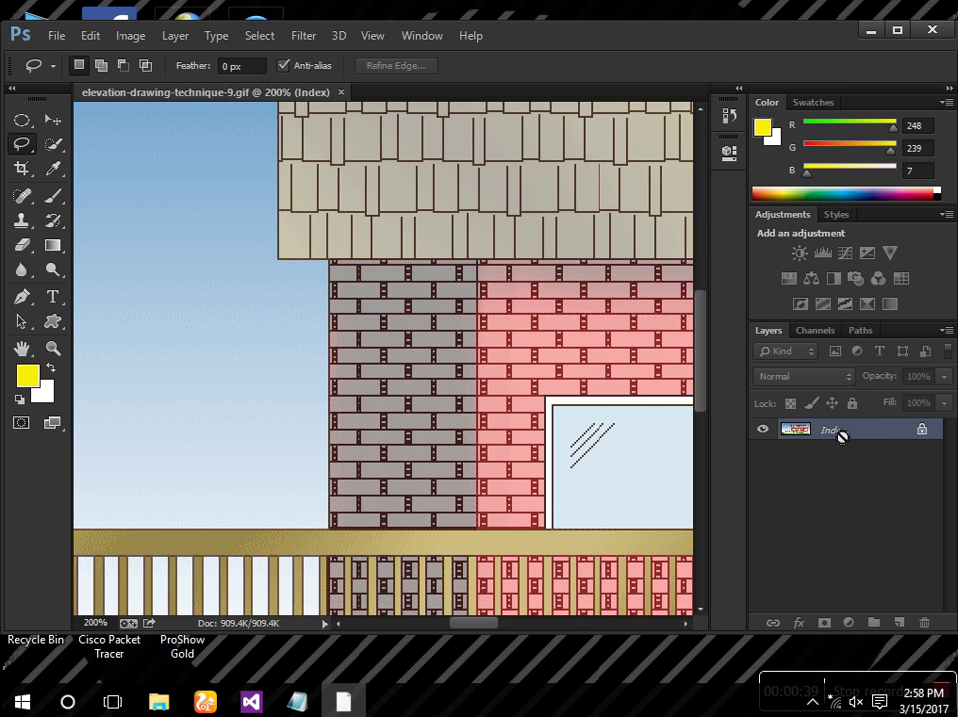
pyautogui.rightClick(841, 438)
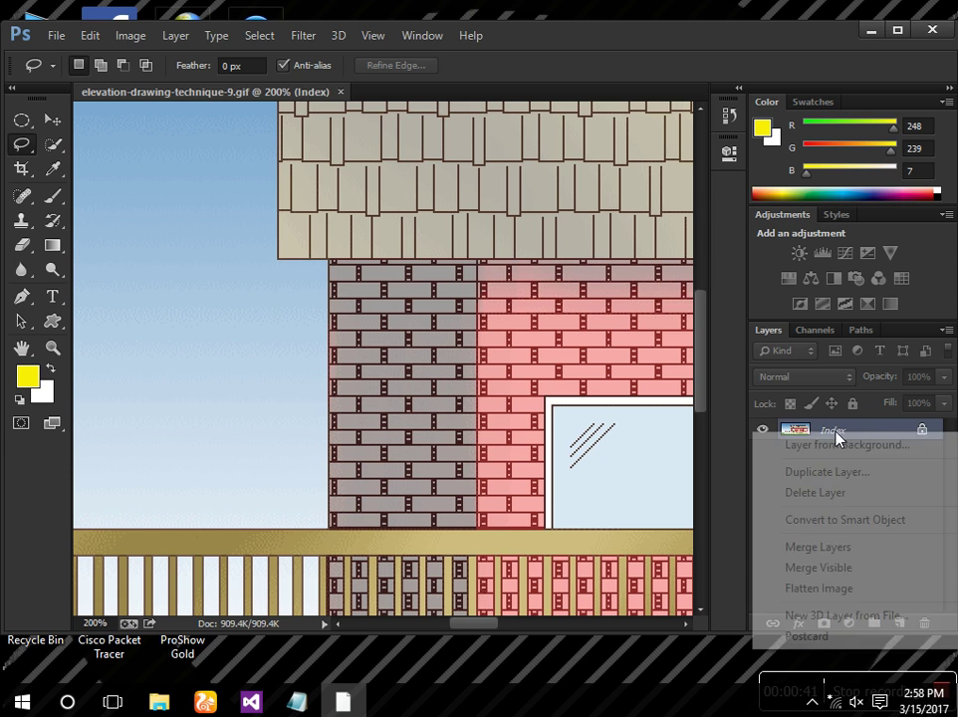
pyautogui.click(833, 430)
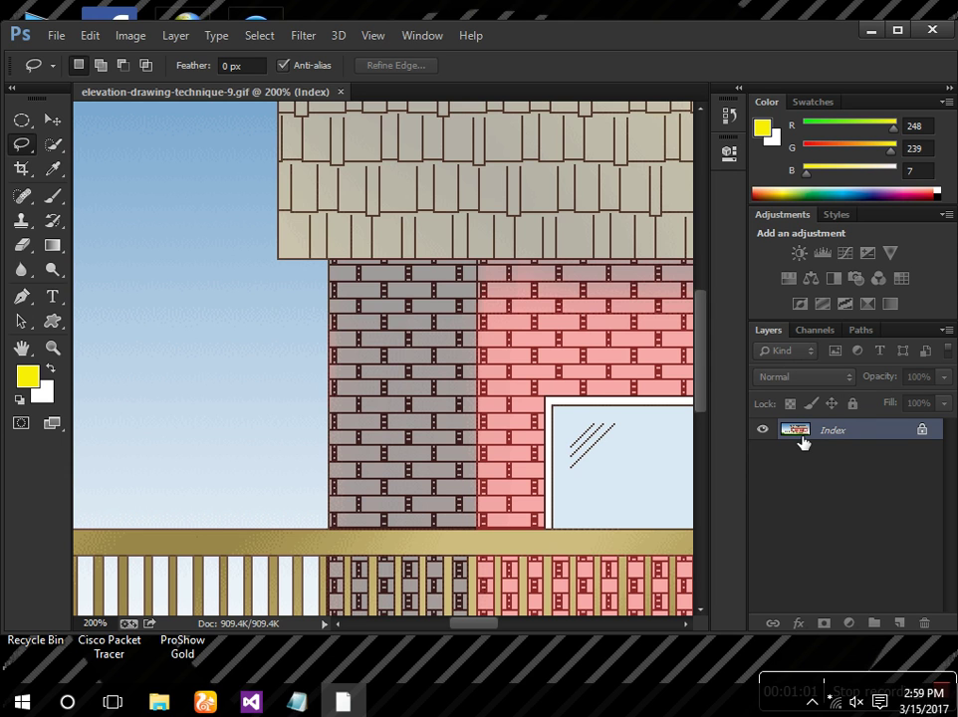
pyautogui.moveTo(207, 395); pyautogui.dragTo(227, 408)
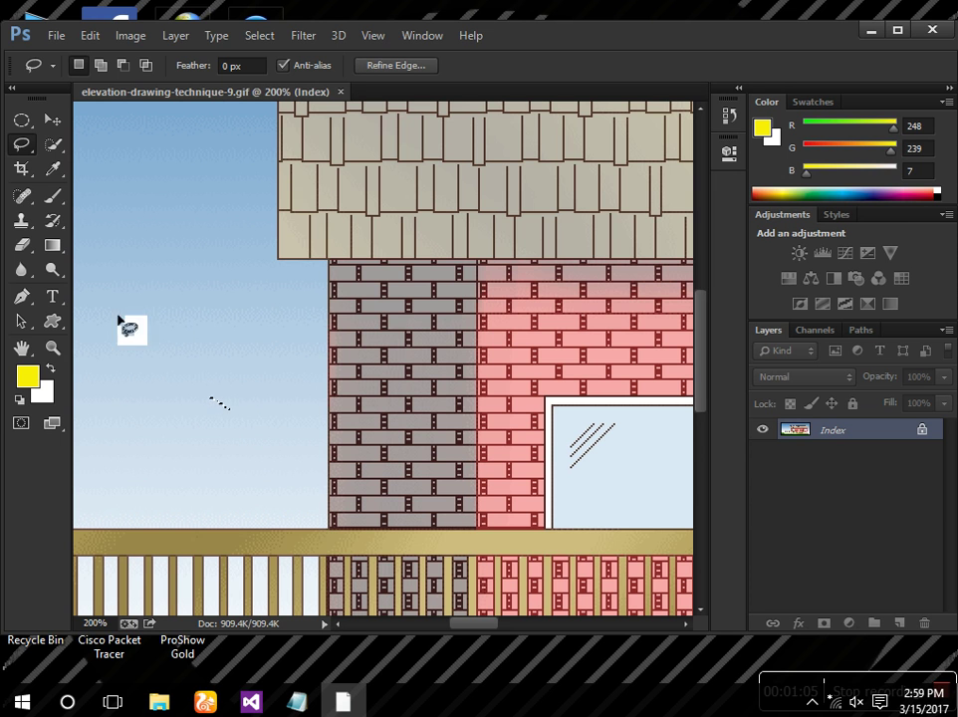
# Create a new 4 × 4 inch document at 300 pixels/inch in 32-bit RGB Color with a white background.
pyautogui.hotkey('ctrl', 'n')
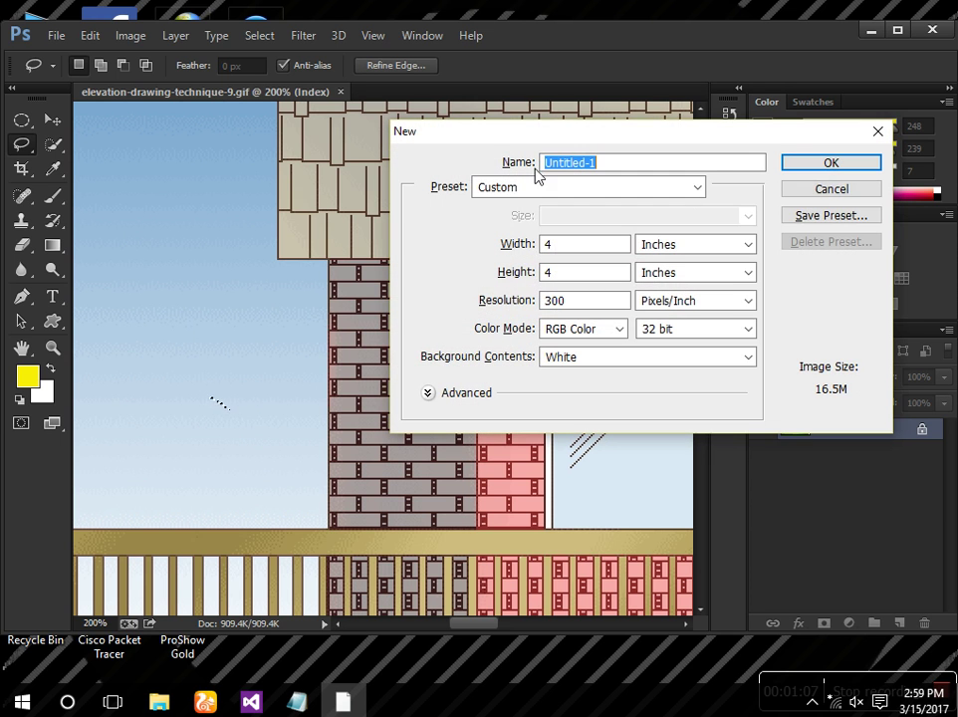
pyautogui.click(812, 187)
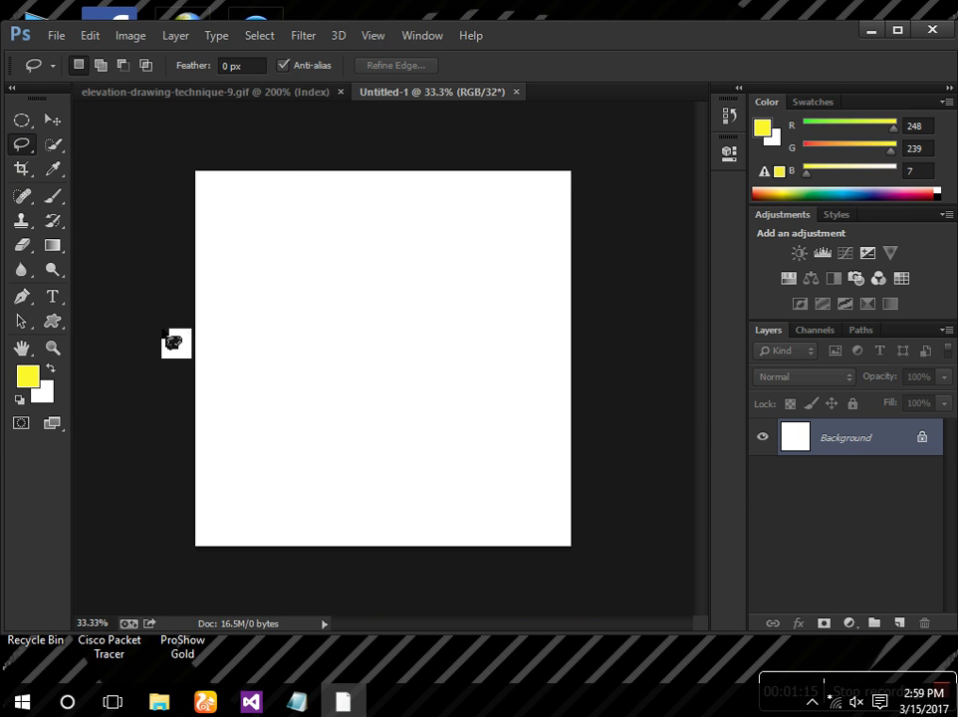
# Open the JPG of the red-roofed house illustration from the Islamic (F:) drive.
pyautogui.click(48, 37)
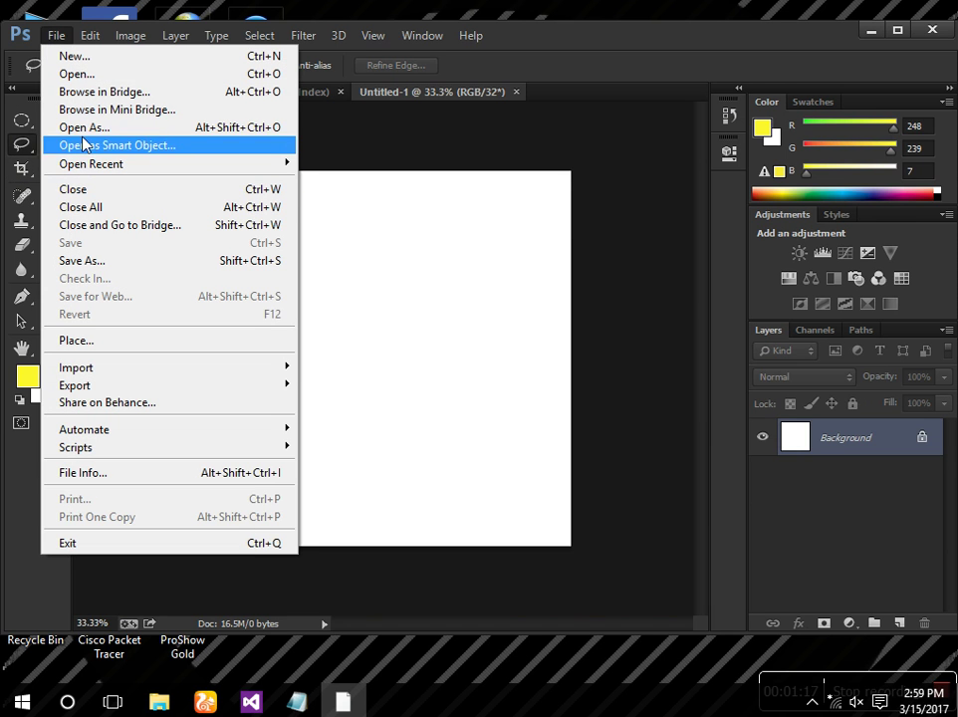
pyautogui.click(80, 76)
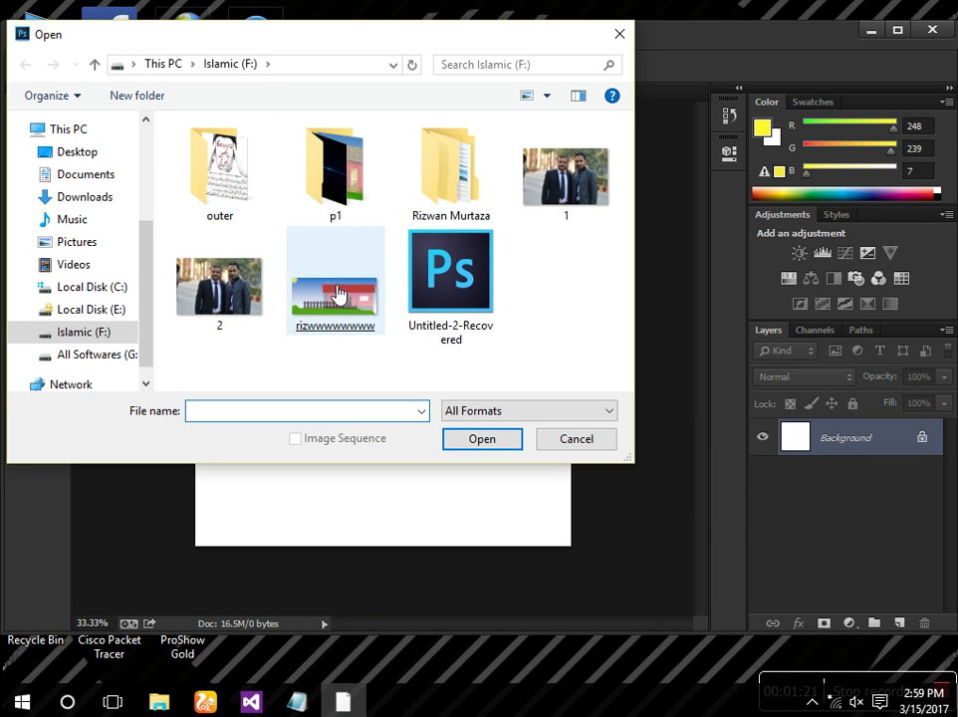
pyautogui.doubleClick(324, 304)
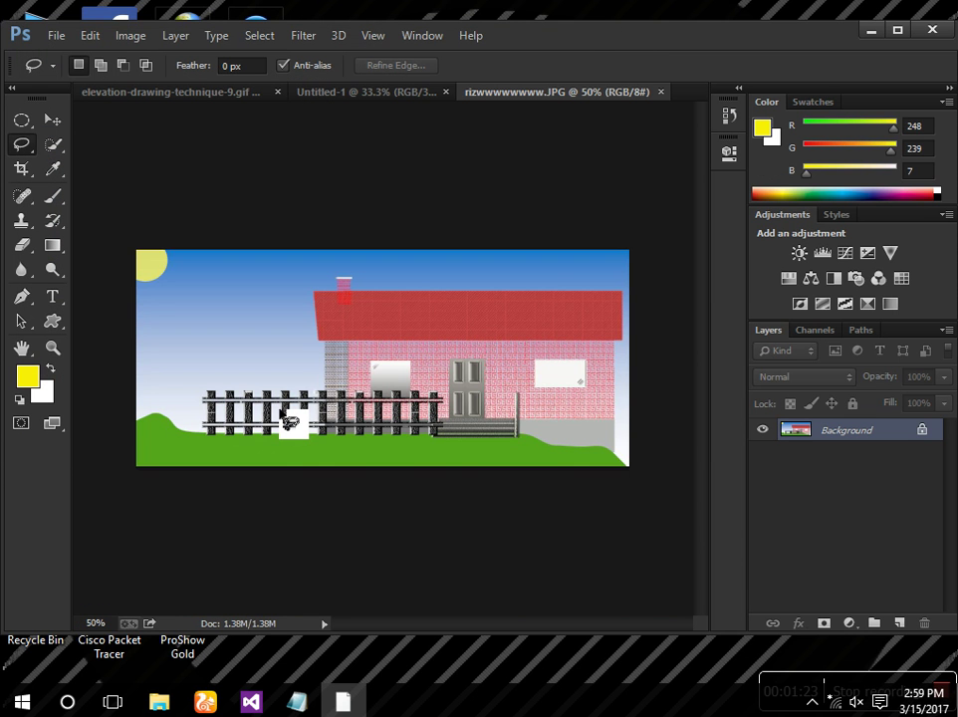
# Select the entire house image and copy it to a new layer.
pyautogui.hotkey('ctrl', '+')
pyautogui.hotkey('ctrl', '+')
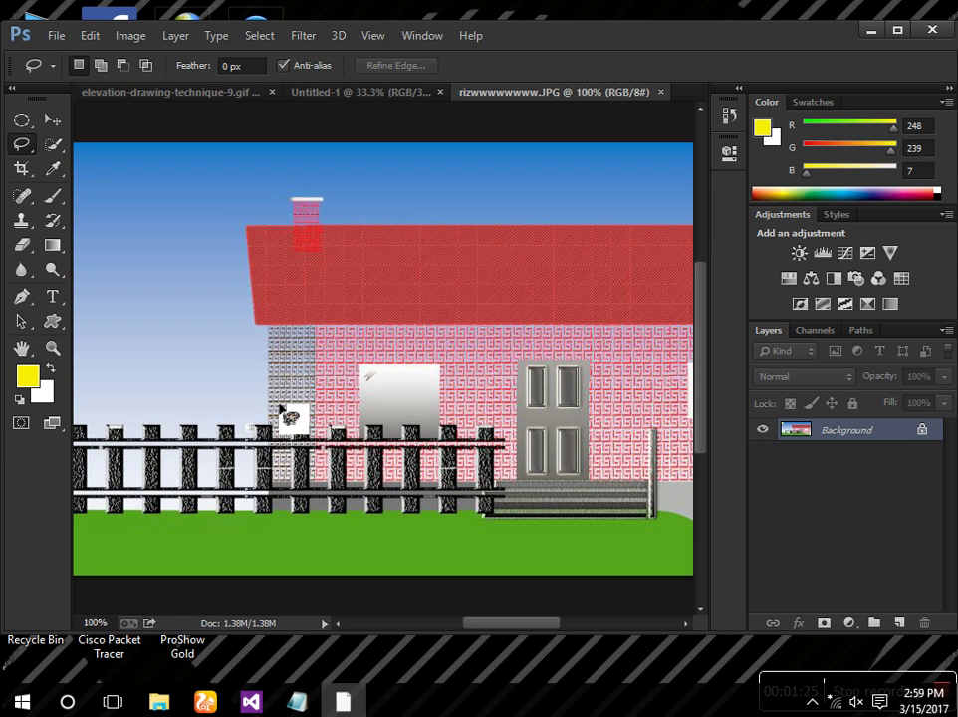
pyautogui.hotkey('ctrl', 'a')
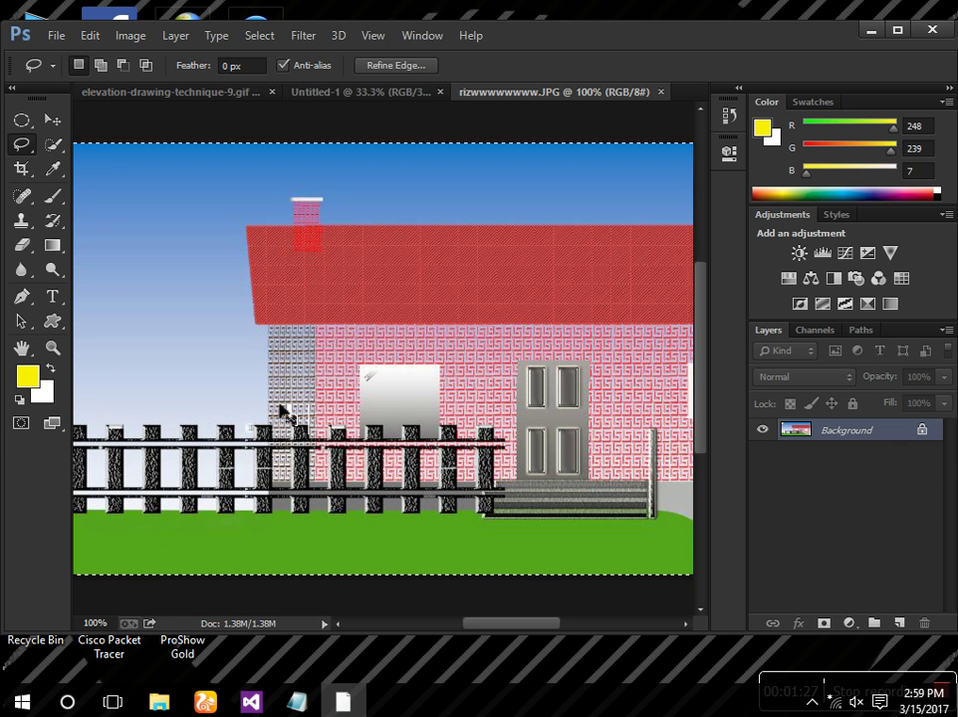
pyautogui.hotkey('ctrl', 'j')
pyautogui.moveTo(280, 408); pyautogui.dragTo(265, 406)
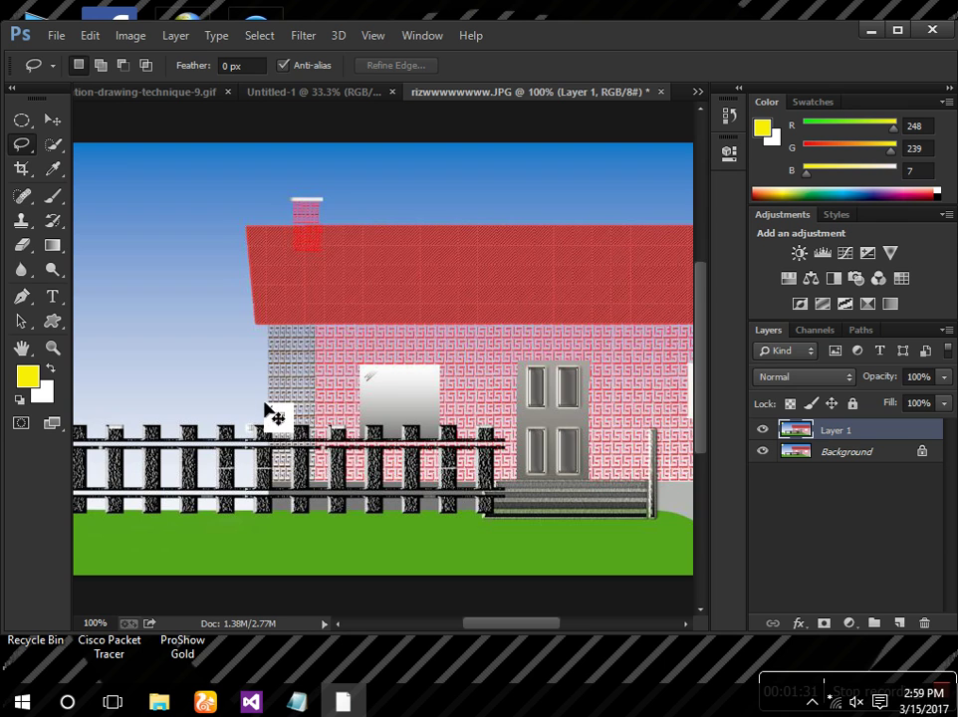
# Try to lasso small areas of the sky beside the house, on Layer 1 and on the Background layer.
pyautogui.hotkey('ctrl', '+')
pyautogui.moveTo(174, 429); pyautogui.dragTo(299, 391)
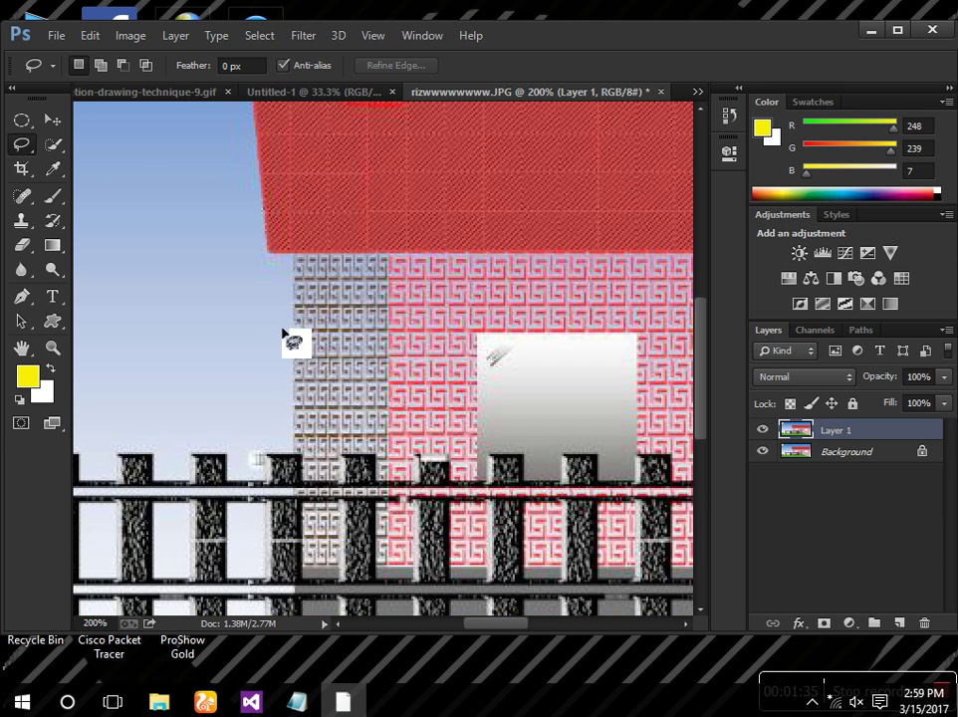
pyautogui.click(241, 340)
pyautogui.click(477, 267)
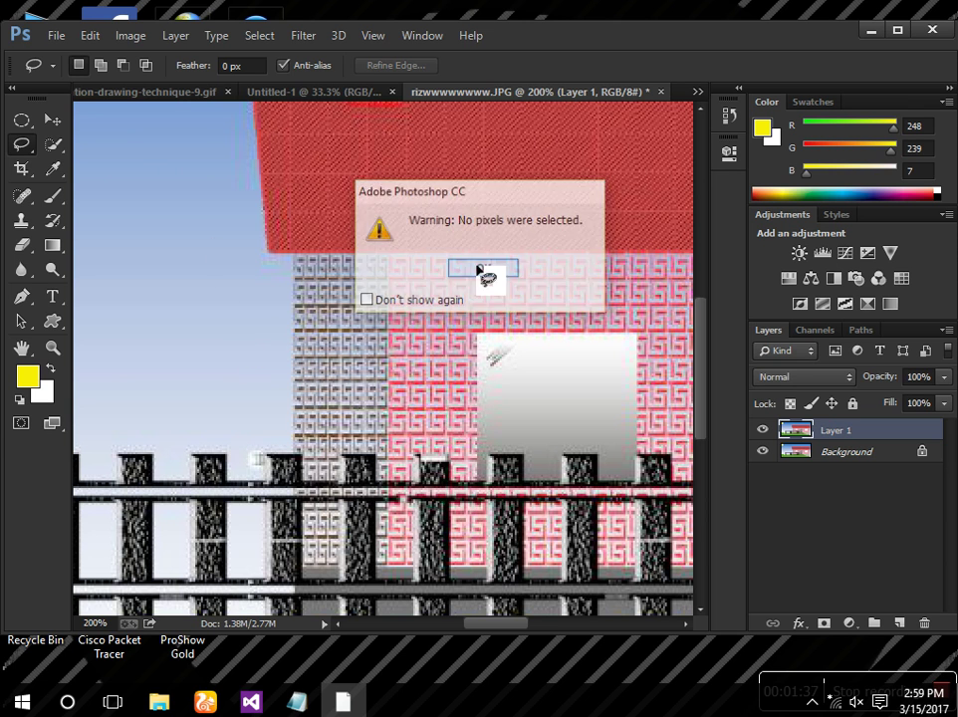
pyautogui.click(830, 452)
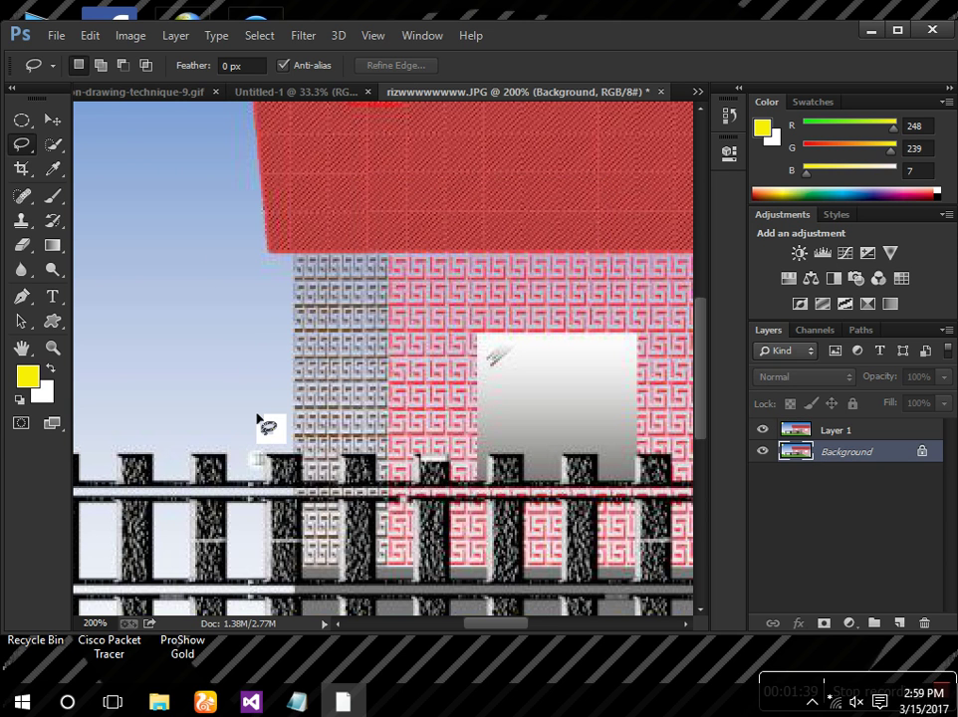
pyautogui.moveTo(199, 266); pyautogui.dragTo(194, 257)
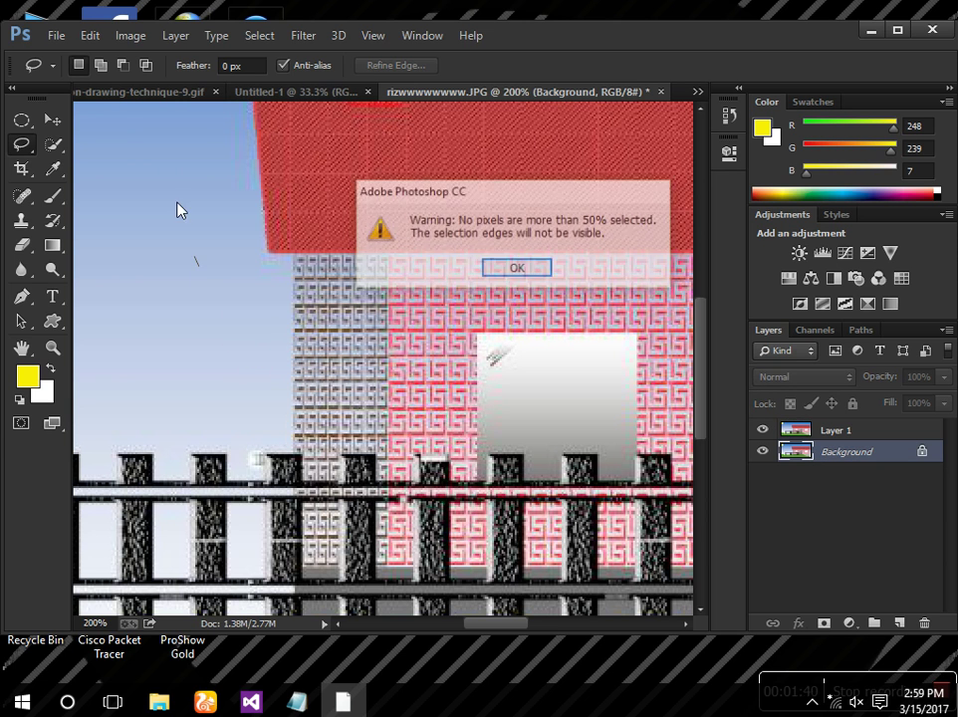
pyautogui.click(517, 270)
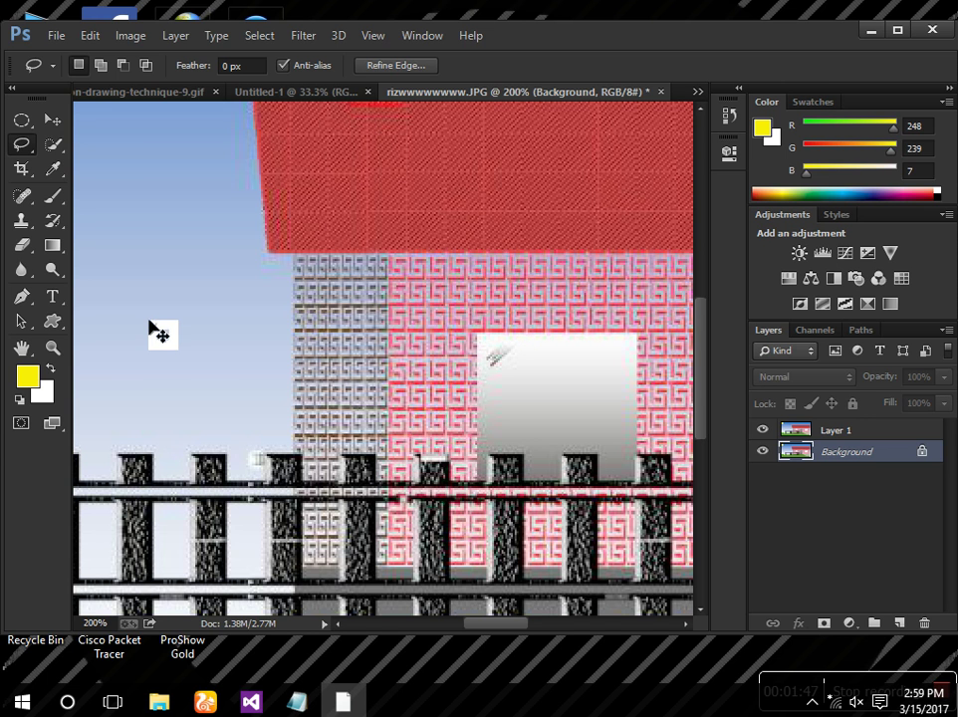
# Open the photo 2.JPG from the Islamic (F:) drive and duplicate its background onto a new layer.
pyautogui.click(55, 35)
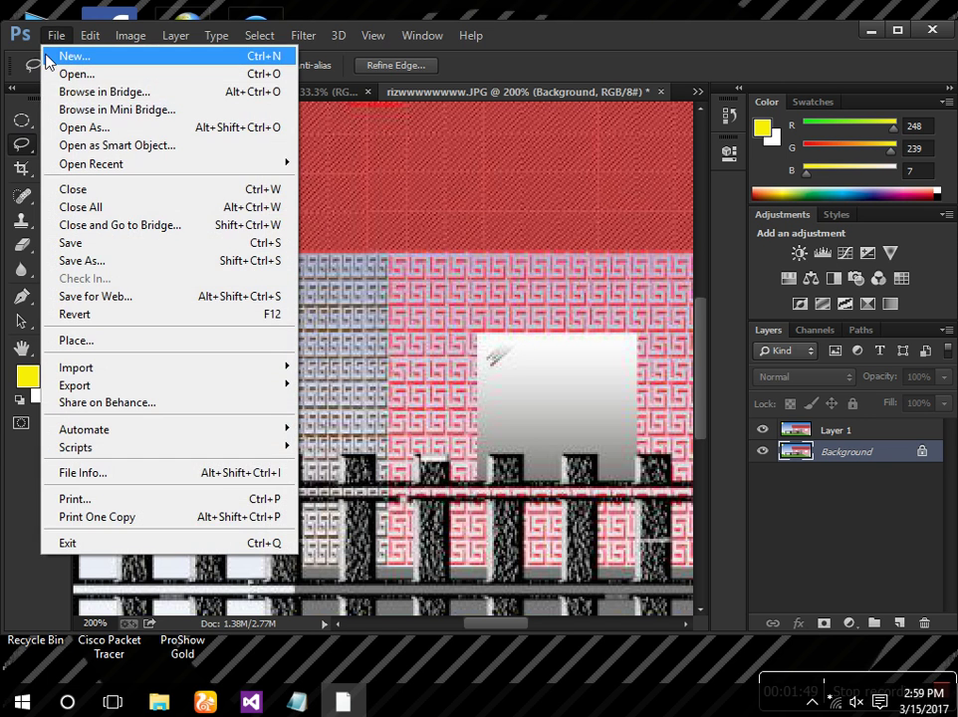
pyautogui.click(55, 74)
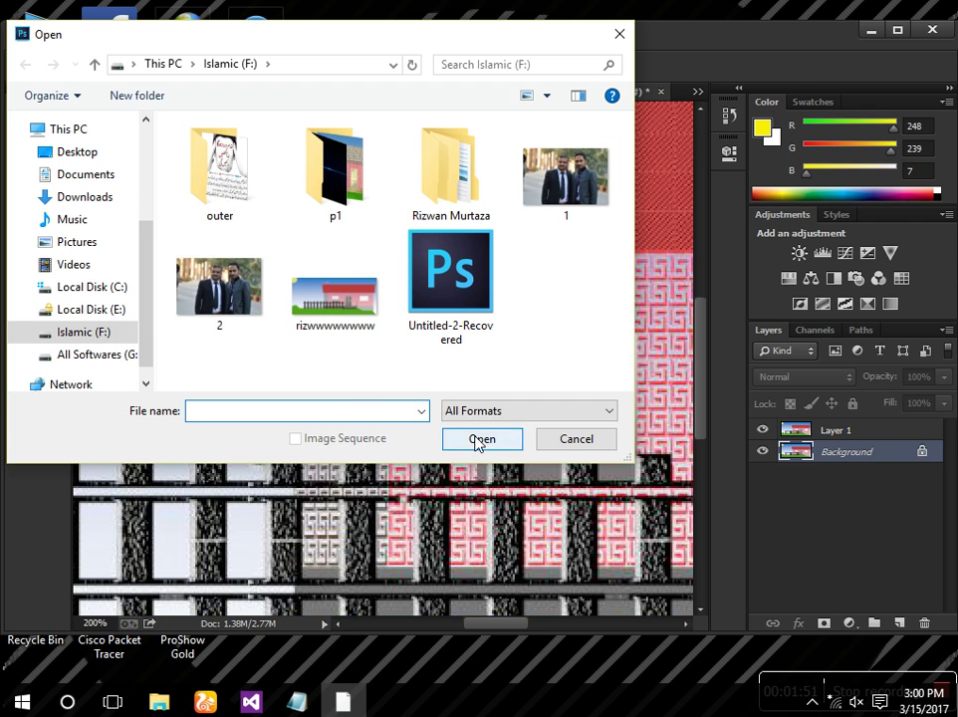
pyautogui.doubleClick(227, 295)
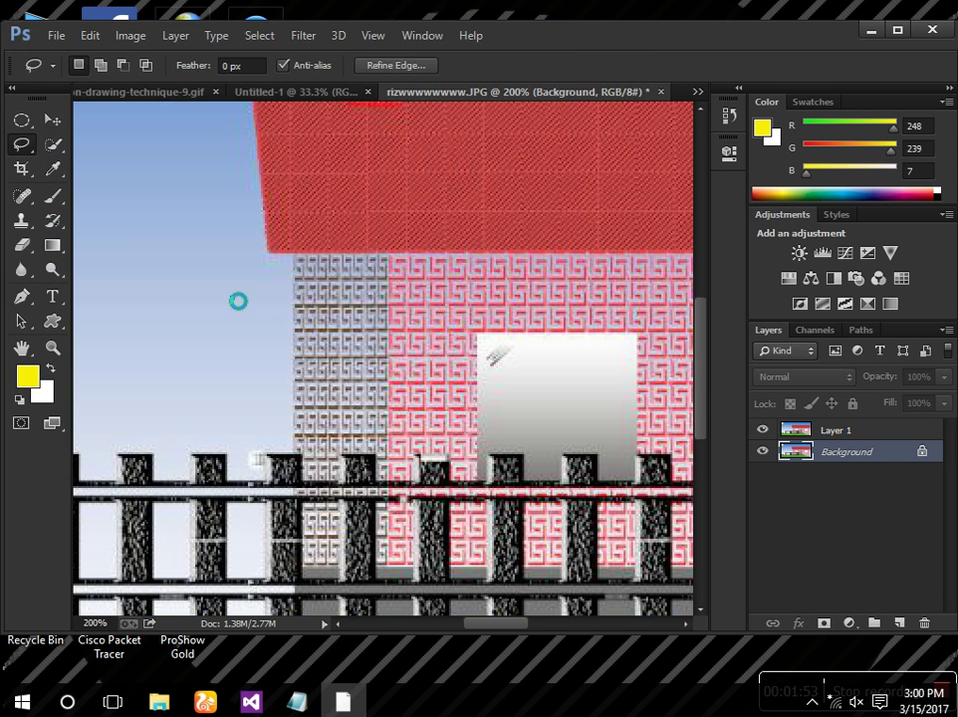
pyautogui.scroll(2, 393, 368)
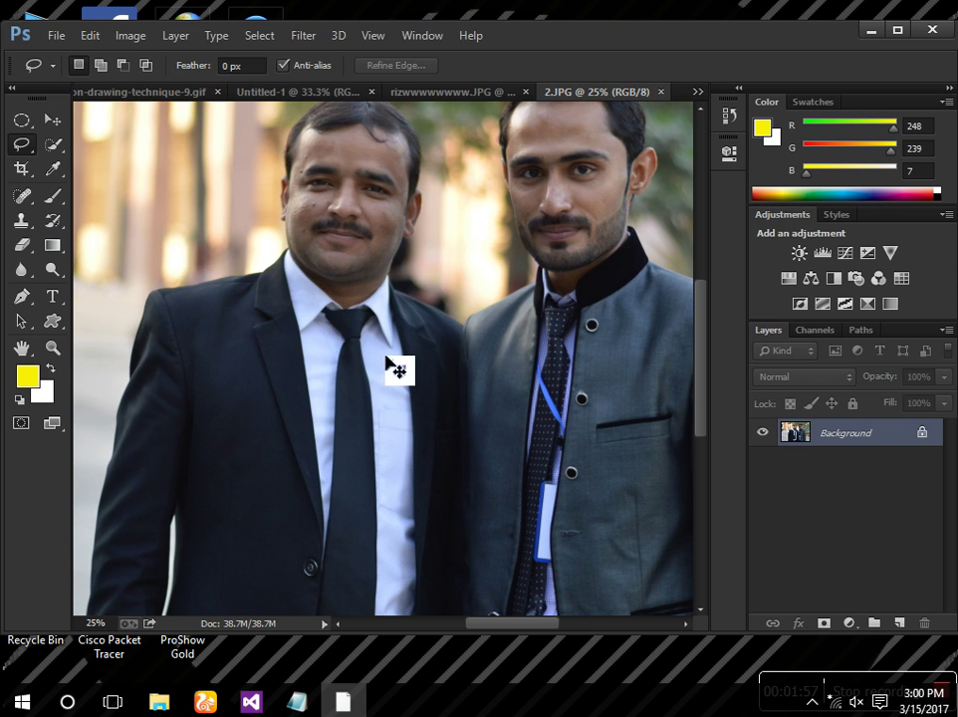
pyautogui.hotkey('ctrl', 'j')
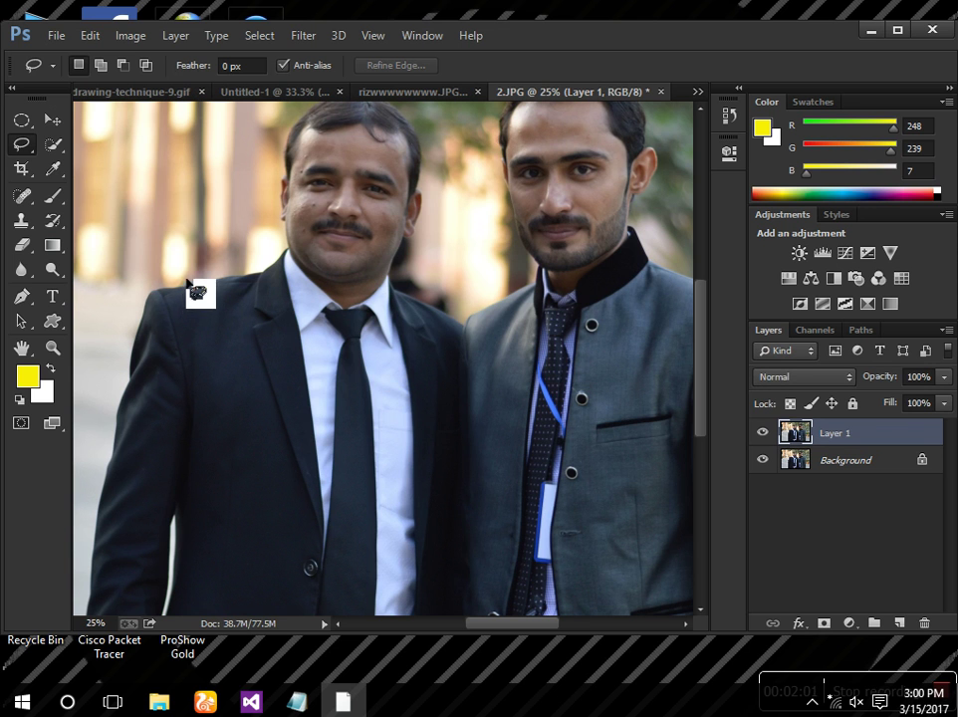
# Set the Lasso tool to add to the selection, draw trial strokes beside the black-suited man's head, and clear them.
pyautogui.moveTo(189, 261)
pyautogui.mouseDown()
pyautogui.moveTo(221, 221)
pyautogui.moveTo(192, 261)
pyautogui.moveTo(217, 274)
pyautogui.moveTo(243, 245)
pyautogui.mouseUp()
pyautogui.click(252, 244)
pyautogui.click(101, 64)
pyautogui.moveTo(234, 259); pyautogui.dragTo(261, 214)
pyautogui.moveTo(269, 152); pyautogui.dragTo(297, 117)
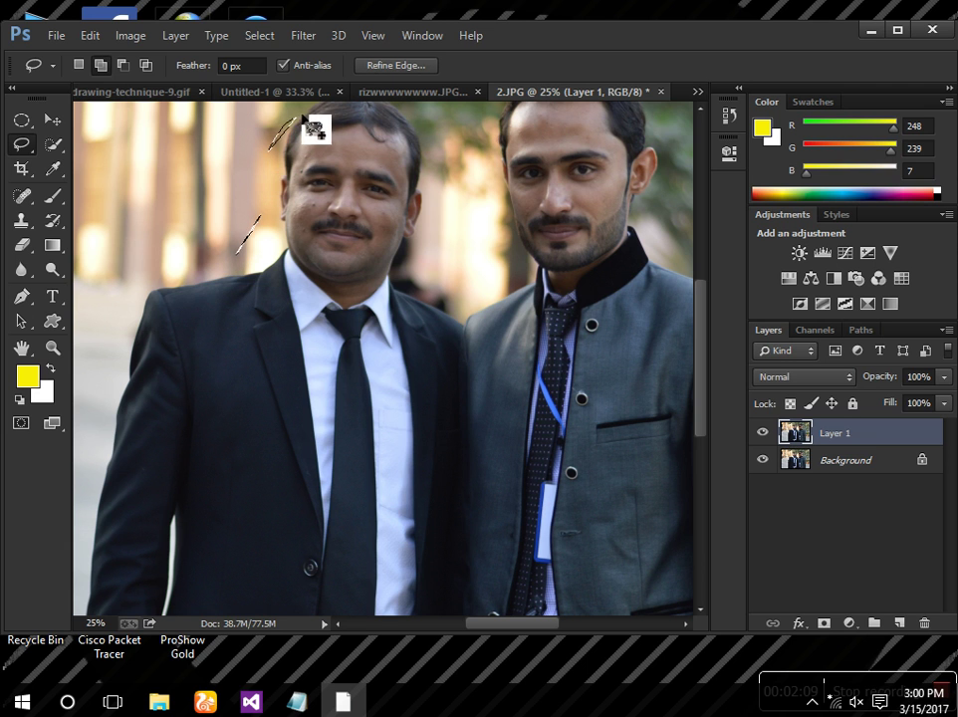
pyautogui.click(164, 291)
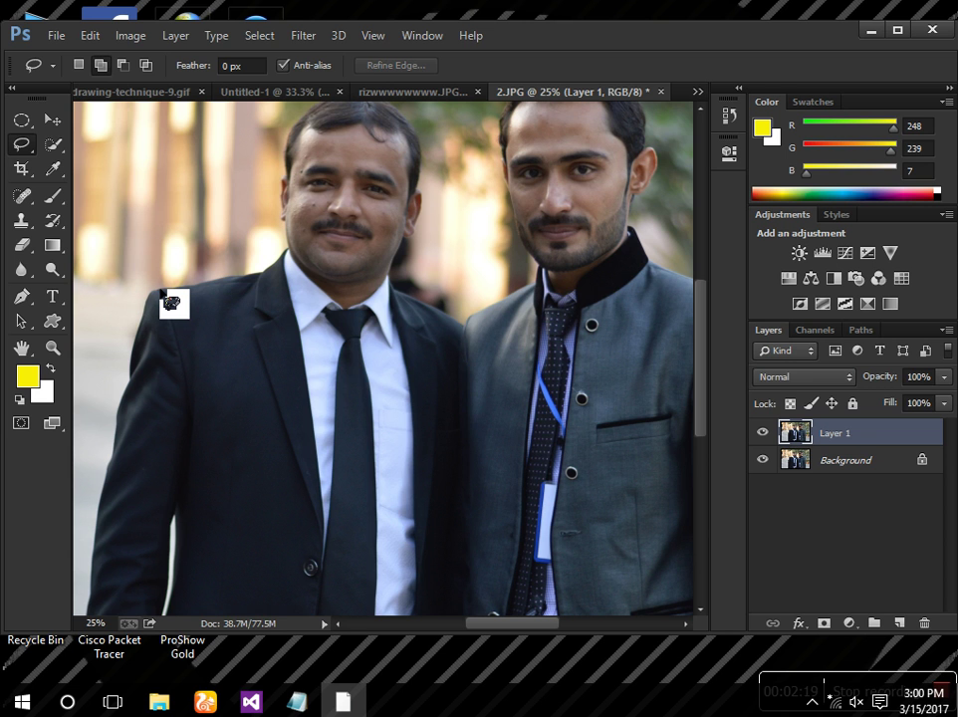
# Try a freehand lasso selection around the black-suited man's shoulders and head, and deselect it.
pyautogui.press('space')
pyautogui.moveTo(167, 292)
pyautogui.mouseDown()
pyautogui.moveTo(294, 340)
pyautogui.moveTo(278, 344)
pyautogui.mouseUp()
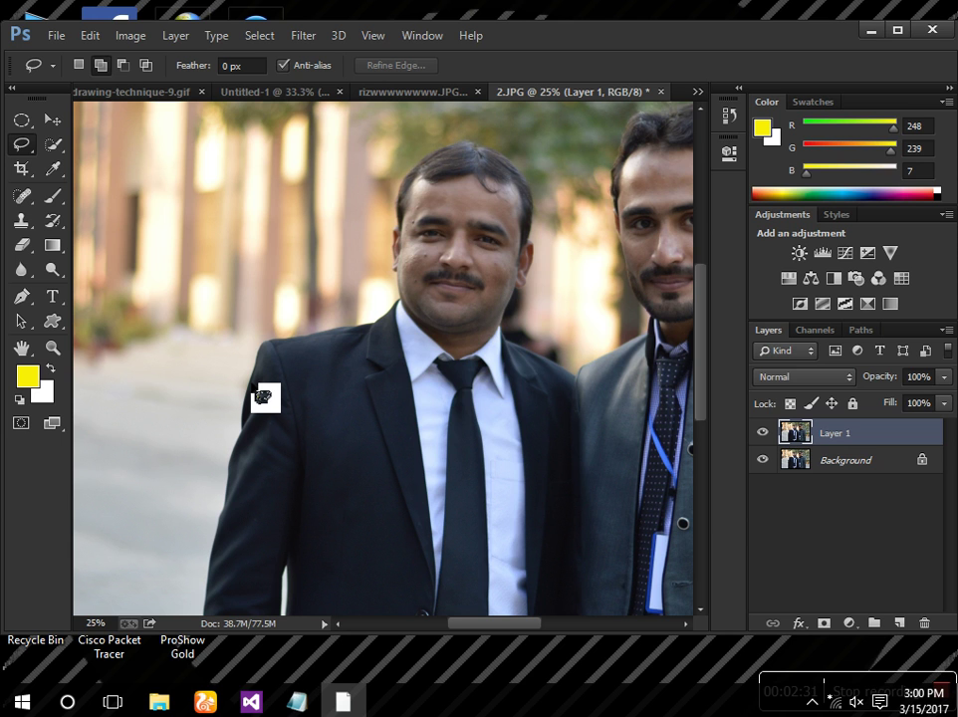
pyautogui.moveTo(254, 390)
pyautogui.mouseDown()
pyautogui.moveTo(260, 344)
pyautogui.moveTo(356, 323)
pyautogui.moveTo(374, 304)
pyautogui.moveTo(389, 268)
pyautogui.moveTo(394, 179)
pyautogui.moveTo(407, 152)
pyautogui.moveTo(448, 130)
pyautogui.moveTo(518, 138)
pyautogui.moveTo(542, 164)
pyautogui.moveTo(559, 282)
pyautogui.moveTo(538, 334)
pyautogui.moveTo(561, 348)
pyautogui.moveTo(621, 345)
pyautogui.moveTo(614, 312)
pyautogui.mouseUp()
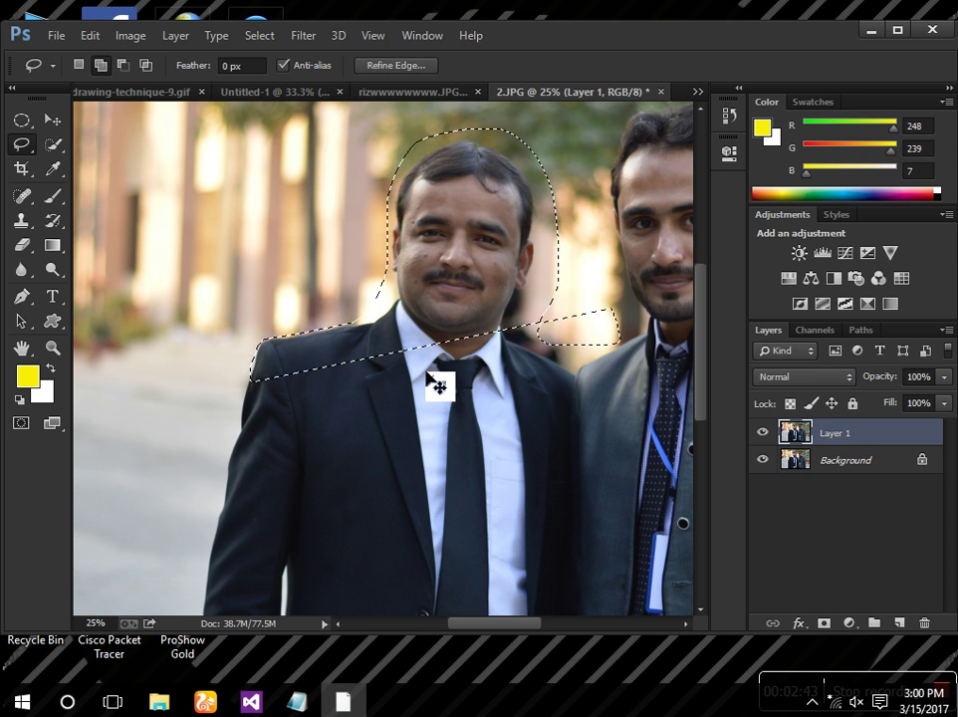
pyautogui.hotkey('ctrl', 'd')
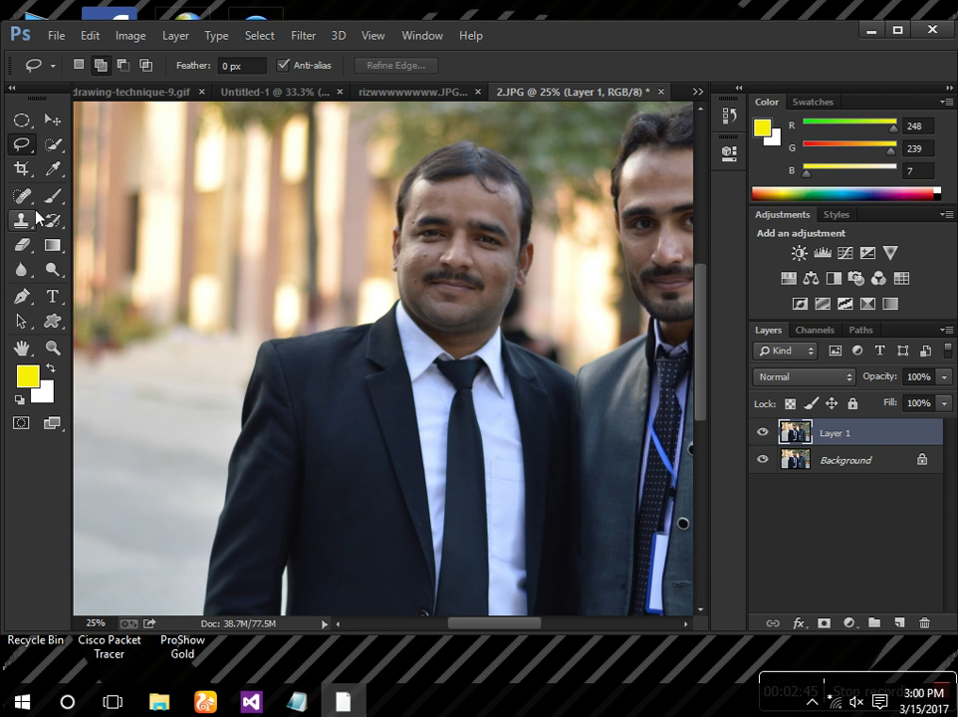
# With the Polygonal Lasso, start an outline at the black-suited man's upper arm and trace his shoulder and lapel up to the jaw.
pyautogui.rightClick(23, 146)
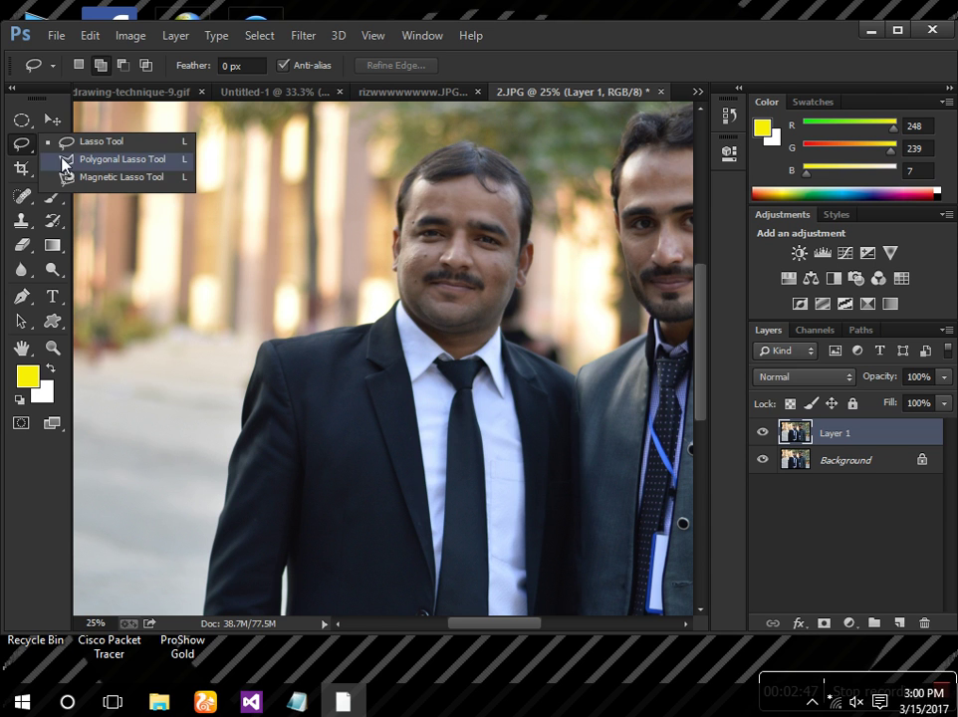
pyautogui.click(64, 159)
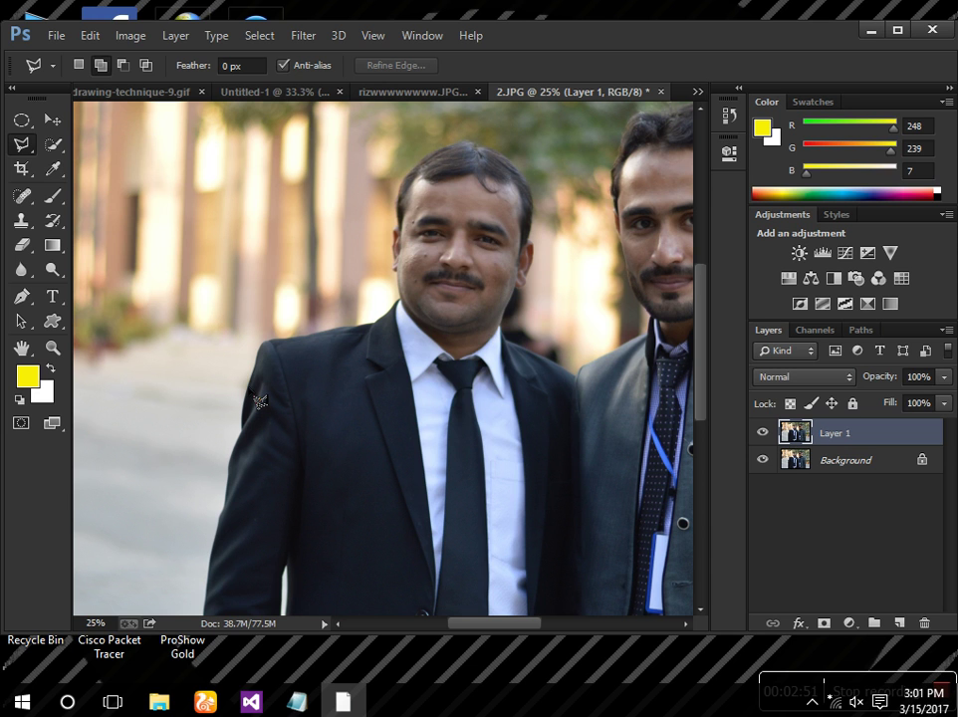
pyautogui.click(23, 146)
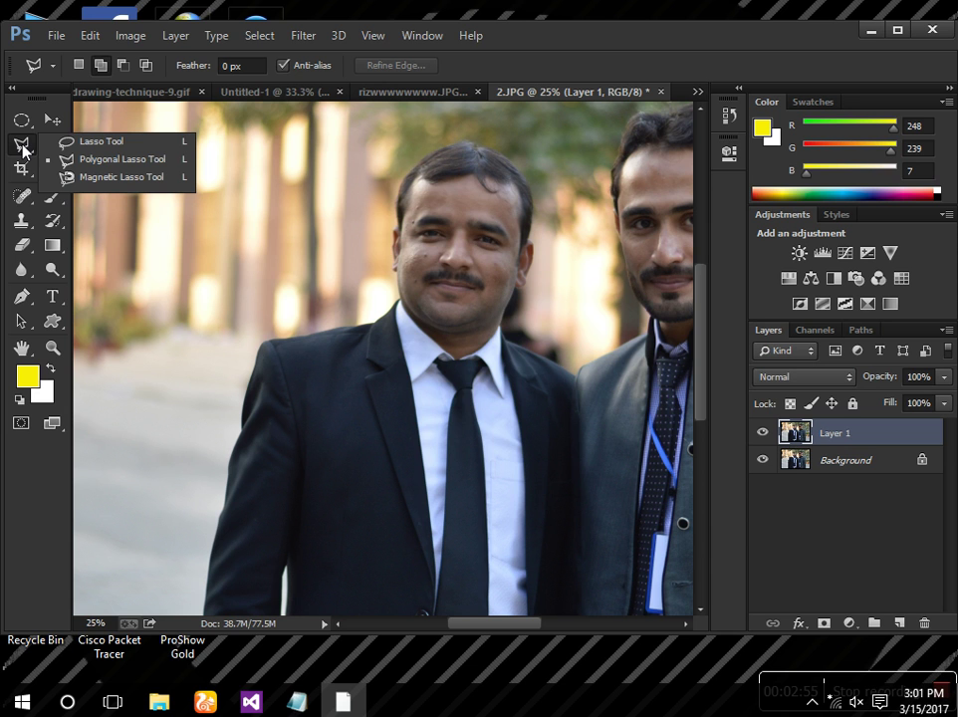
pyautogui.click(244, 395)
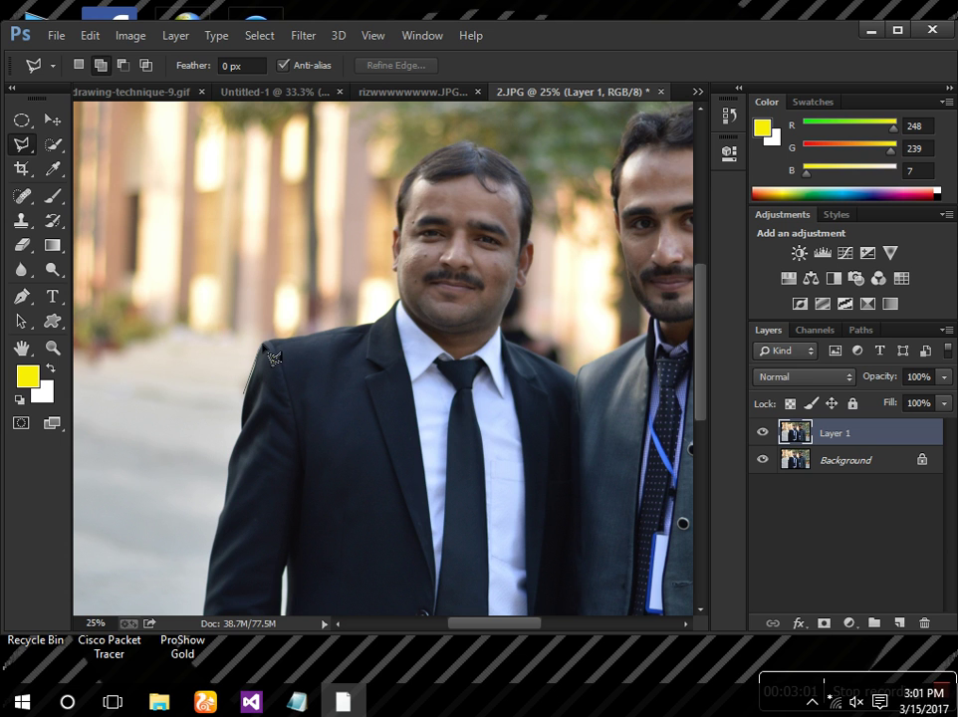
pyautogui.scroll(2, 271, 358)
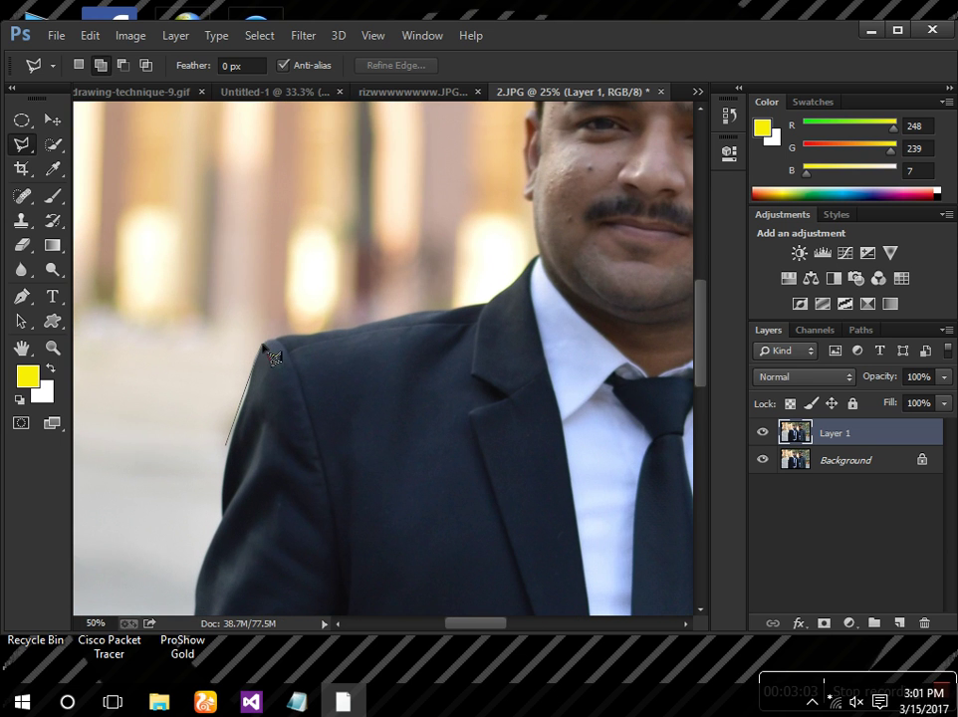
pyautogui.click(265, 342)
pyautogui.click(502, 300)
pyautogui.click(539, 248)
pyautogui.scroll(4, 525, 205)
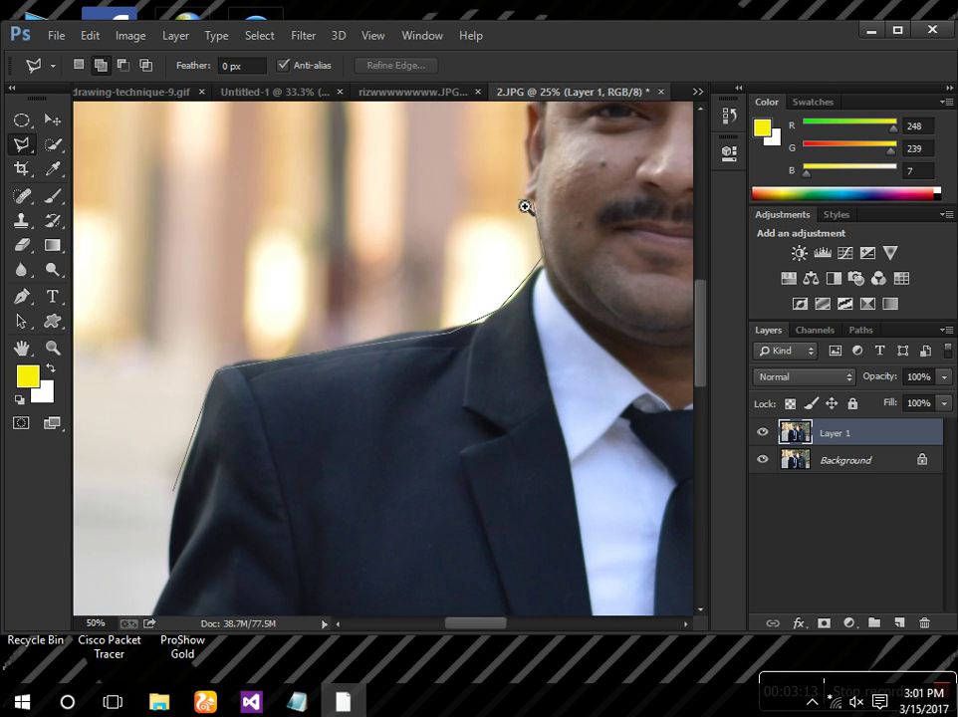
# Extend the polygonal outline around the man's left-hand ear in the photo and up to the hair above it.
pyautogui.moveTo(534, 219); pyautogui.dragTo(368, 433)
pyautogui.click(384, 398)
pyautogui.click(384, 340)
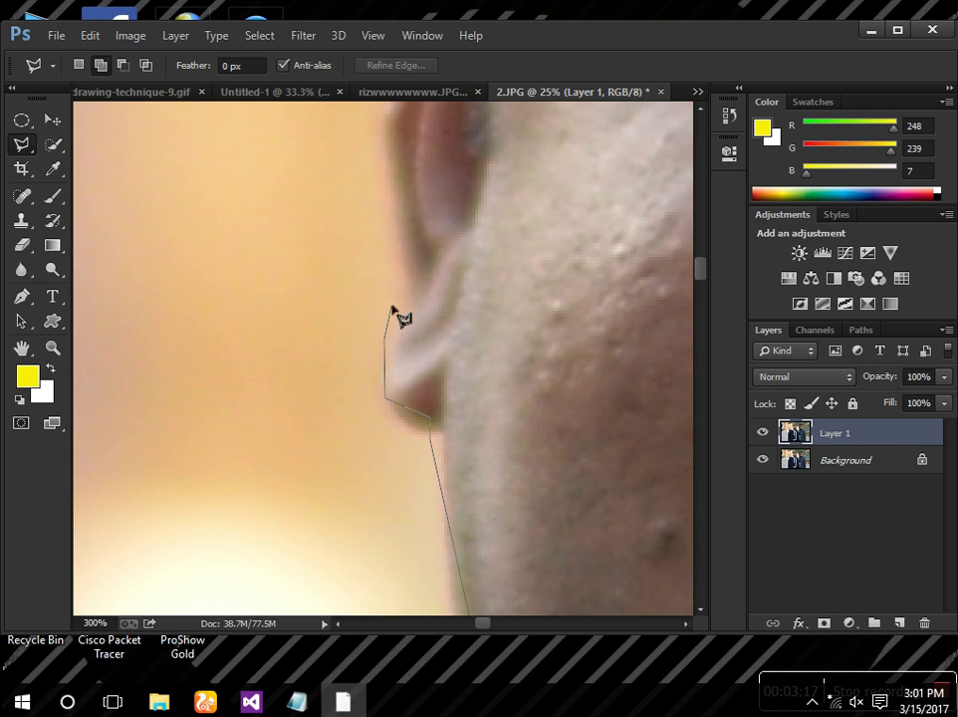
pyautogui.click(399, 271)
pyautogui.click(382, 146)
pyautogui.moveTo(382, 146); pyautogui.dragTo(341, 489)
pyautogui.click(340, 425)
pyautogui.click(362, 396)
pyautogui.click(360, 279)
pyautogui.moveTo(391, 195); pyautogui.dragTo(330, 462)
pyautogui.click(315, 261)
# Continue the polygonal outline along the man's hairline from the left-hand temple over the crown of his head.
pyautogui.moveTo(337, 225); pyautogui.dragTo(274, 561)
pyautogui.click(269, 537)
pyautogui.click(296, 422)
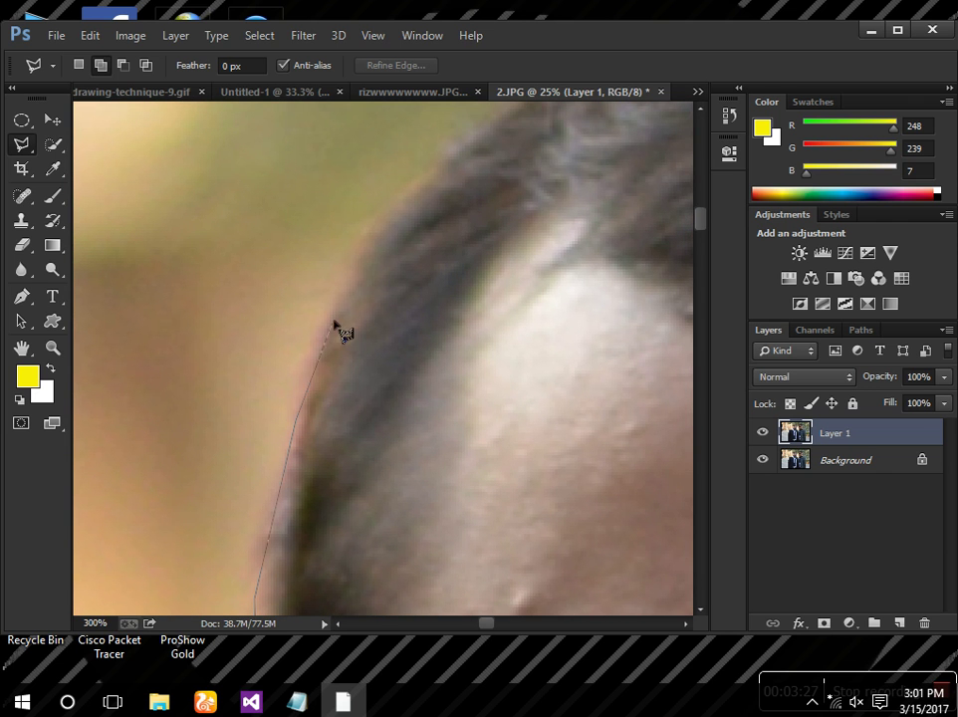
pyautogui.click(384, 210)
pyautogui.moveTo(512, 118); pyautogui.dragTo(199, 440)
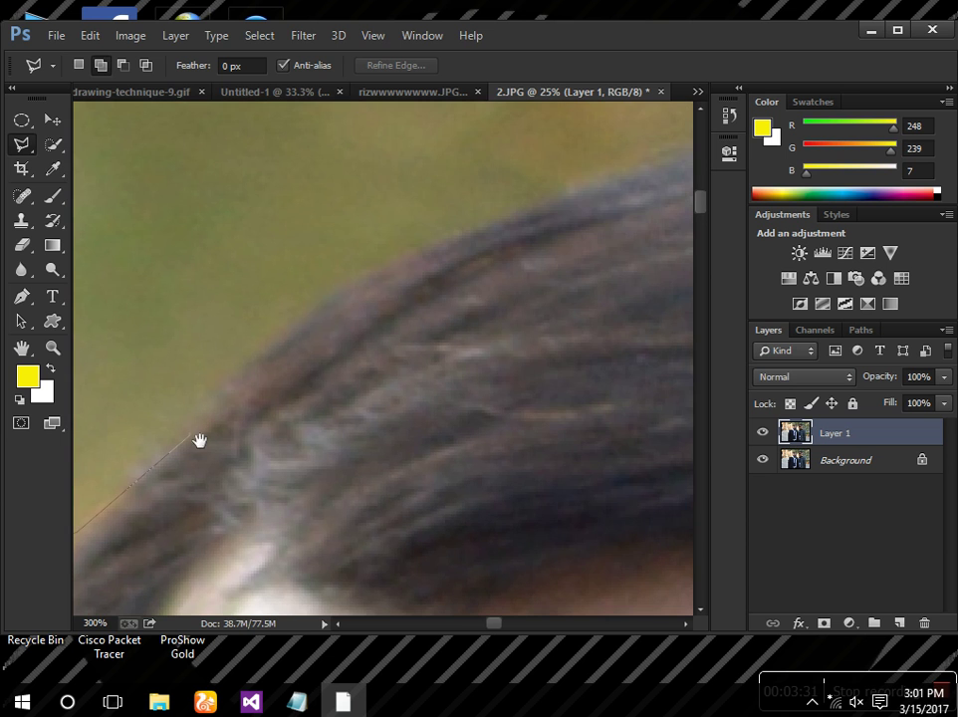
pyautogui.click(334, 295)
pyautogui.moveTo(599, 199); pyautogui.dragTo(352, 327)
pyautogui.click(397, 295)
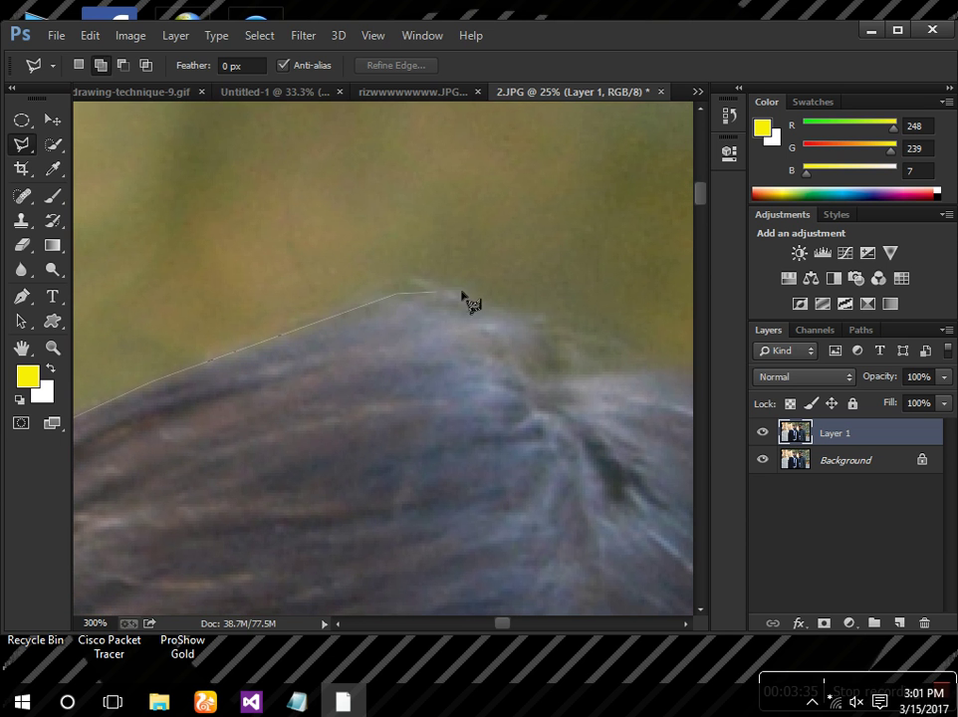
pyautogui.click(559, 361)
# Trace the outer edge of the man's hair from the crown down the right-hand side of his head.
pyautogui.moveTo(620, 375)
pyautogui.mouseDown()
pyautogui.moveTo(337, 326)
pyautogui.moveTo(301, 311)
pyautogui.mouseUp()
pyautogui.click(488, 348)
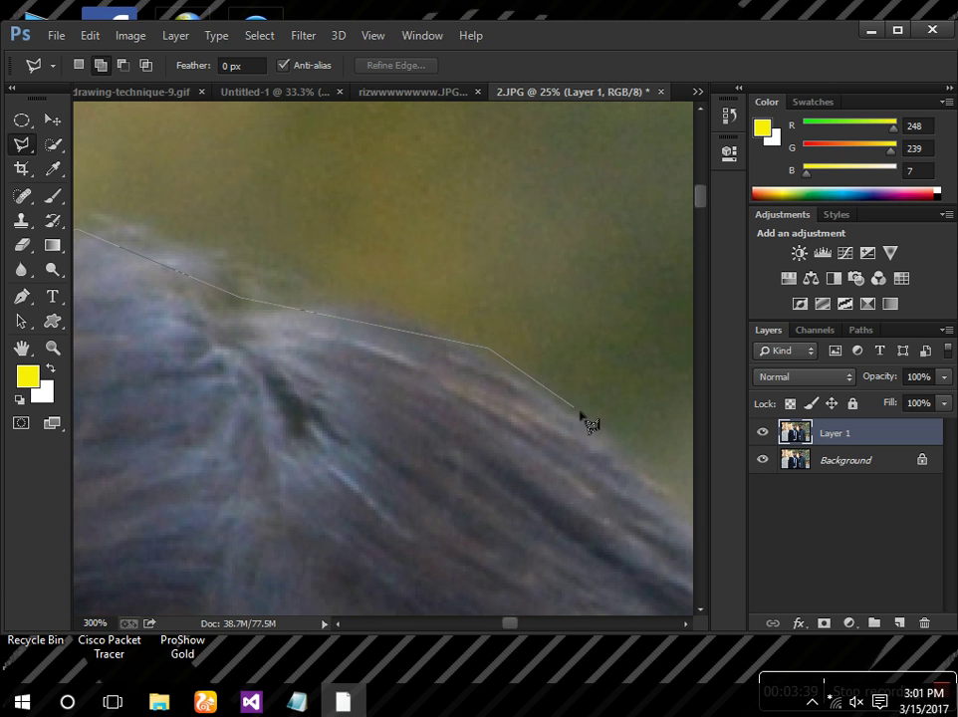
pyautogui.click(659, 475)
pyautogui.moveTo(659, 476)
pyautogui.mouseDown()
pyautogui.moveTo(372, 408)
pyautogui.moveTo(373, 370)
pyautogui.mouseUp()
pyautogui.click(441, 413)
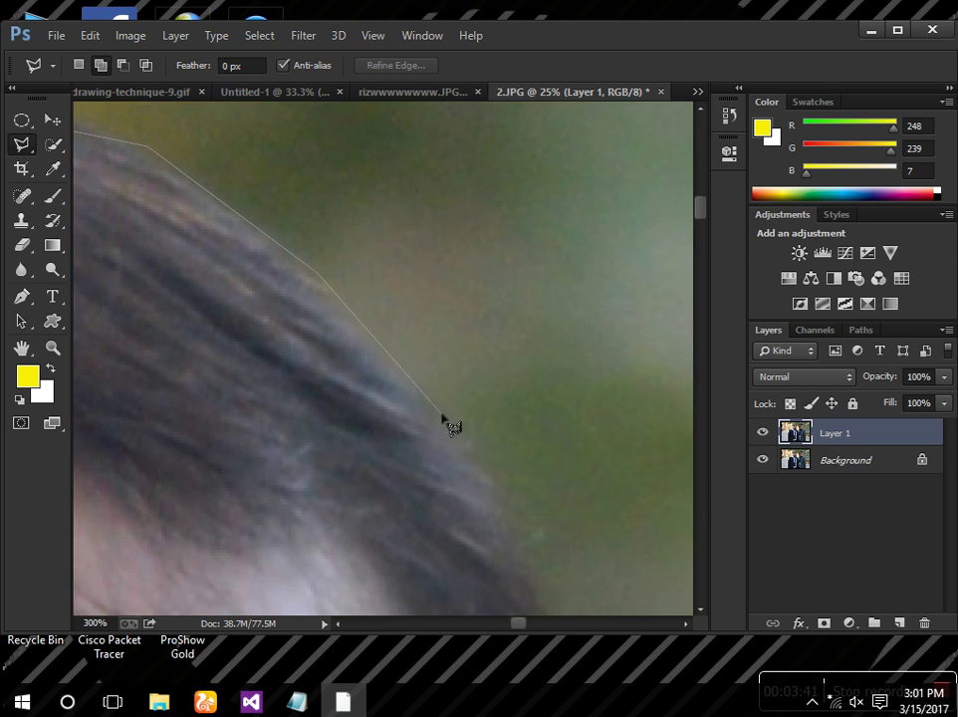
pyautogui.click(519, 533)
pyautogui.moveTo(519, 534)
pyautogui.mouseDown()
pyautogui.moveTo(476, 478)
pyautogui.moveTo(332, 178)
pyautogui.mouseUp()
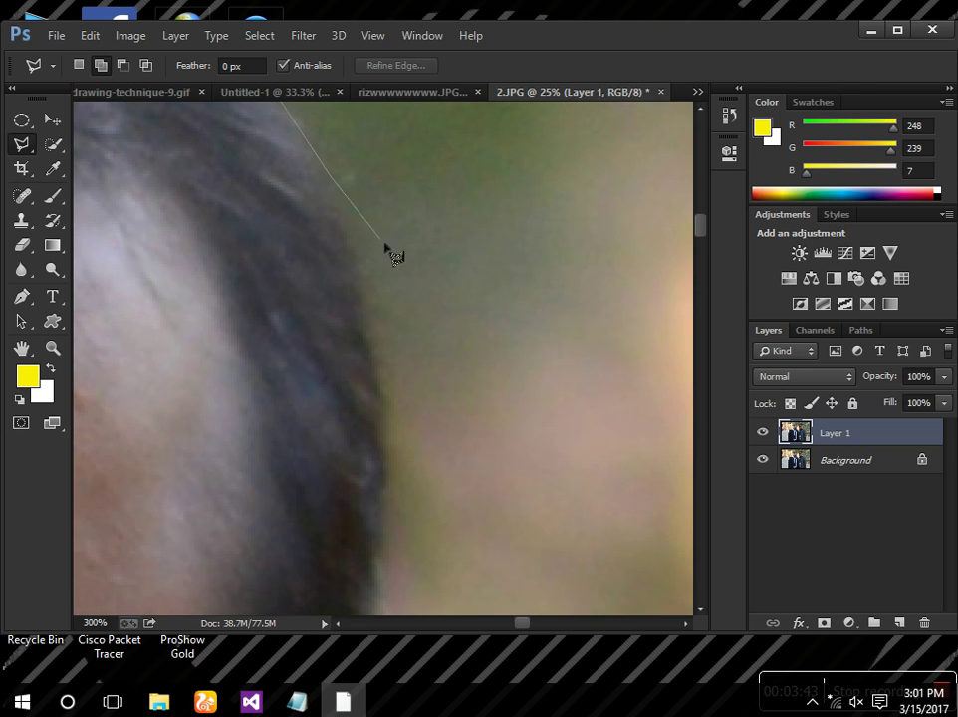
pyautogui.click(388, 350)
pyautogui.click(376, 595)
# Carry the polygonal outline down the sideburn hair and around the man's right-hand ear to below the earlobe.
pyautogui.moveTo(376, 594); pyautogui.dragTo(393, 220)
pyautogui.click(396, 405)
pyautogui.click(367, 506)
pyautogui.click(404, 512)
pyautogui.click(433, 543)
pyautogui.moveTo(433, 543)
pyautogui.mouseDown()
pyautogui.moveTo(343, 466)
pyautogui.moveTo(377, 407)
pyautogui.mouseUp()
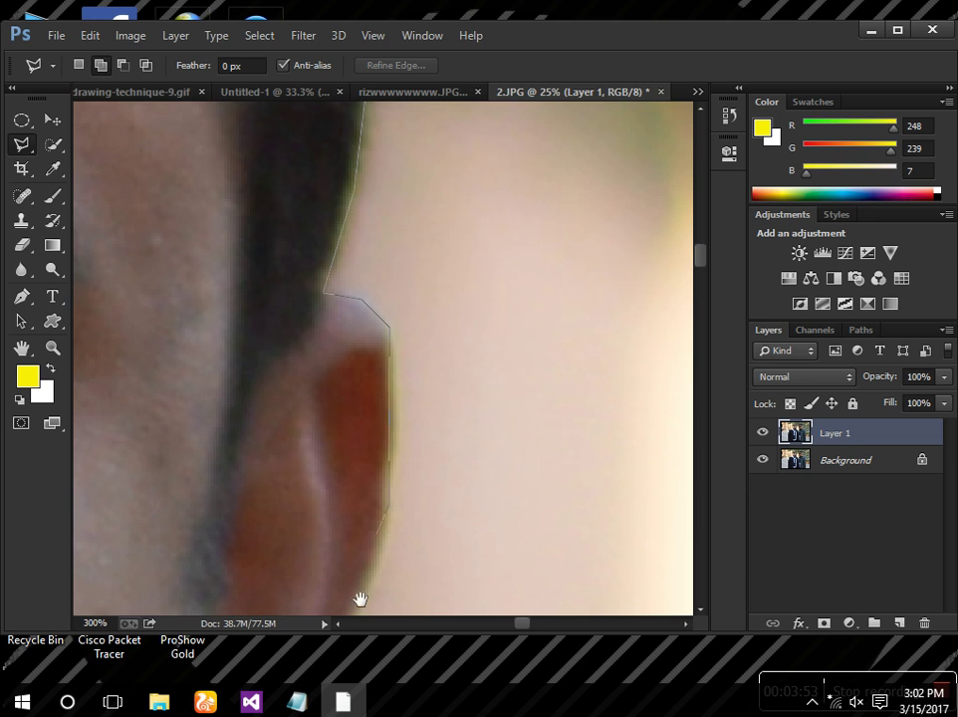
pyautogui.moveTo(376, 569); pyautogui.dragTo(355, 285)
pyautogui.click(310, 441)
pyautogui.click(300, 505)
pyautogui.click(275, 540)
pyautogui.click(210, 575)
# Extend the polygonal outline from below the earlobe down the jaw and neck to the suit beside the shirt collar.
pyautogui.moveTo(197, 590)
pyautogui.mouseDown()
pyautogui.moveTo(266, 380)
pyautogui.moveTo(334, 317)
pyautogui.mouseUp()
pyautogui.click(189, 534)
pyautogui.moveTo(216, 552); pyautogui.dragTo(434, 321)
pyautogui.click(426, 435)
pyautogui.moveTo(394, 441); pyautogui.dragTo(447, 98)
pyautogui.click(472, 318)
# Run the outline across the shirt collar and tie knot and close the selection at the opposite shoulder.
pyautogui.click(195, 455)
pyautogui.moveTo(200, 458); pyautogui.dragTo(568, 508)
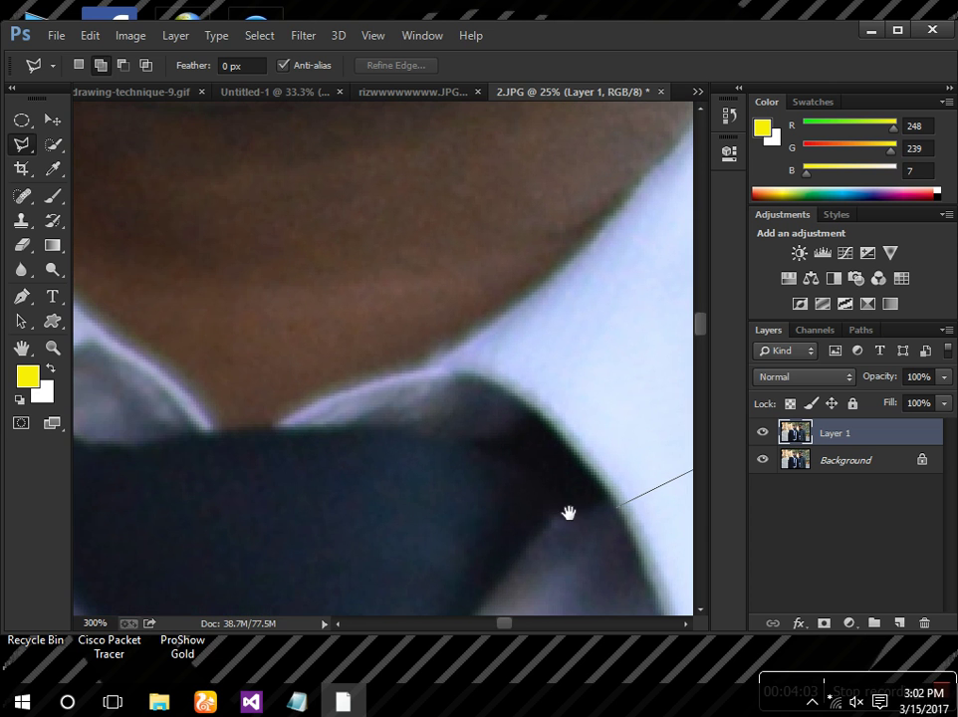
pyautogui.click(136, 509)
pyautogui.moveTo(168, 506); pyautogui.dragTo(540, 518)
pyautogui.click(116, 475)
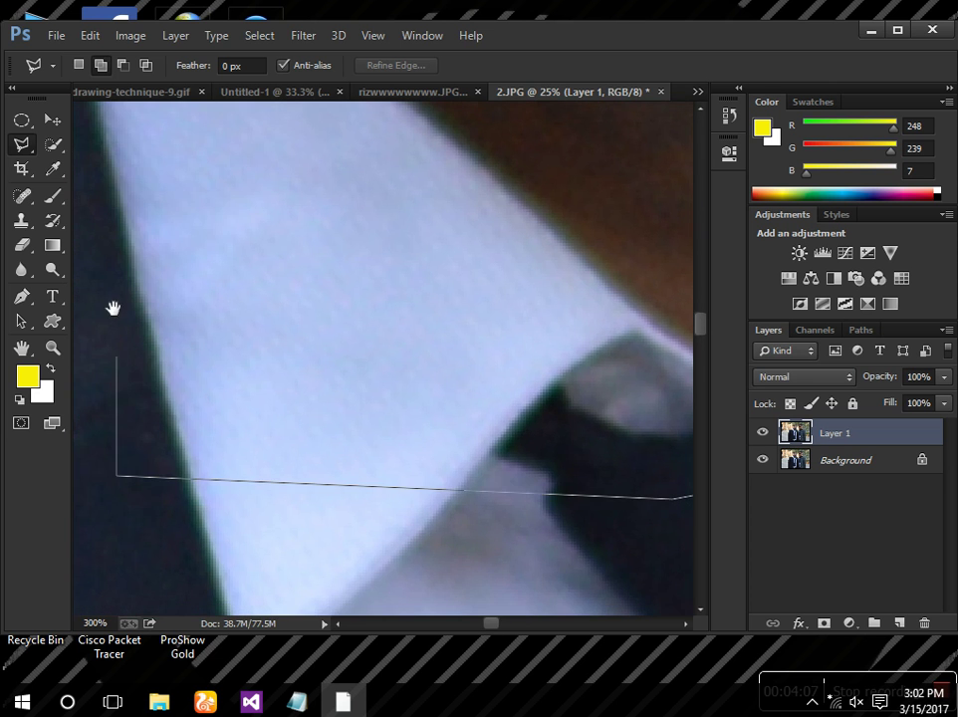
pyautogui.moveTo(119, 297); pyautogui.dragTo(272, 703)
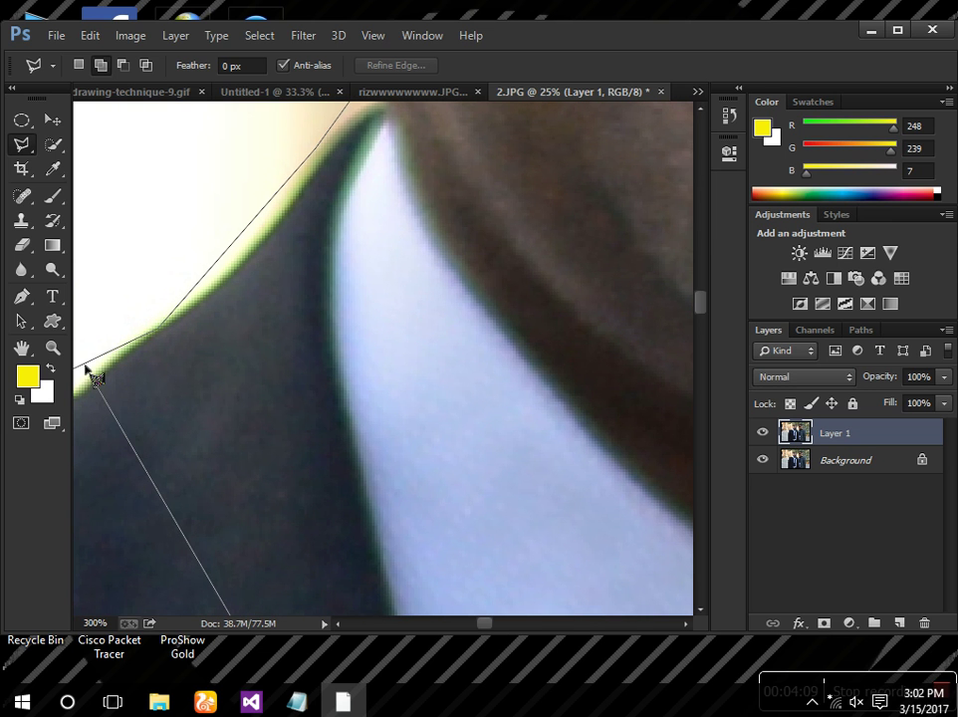
pyautogui.click(87, 368)
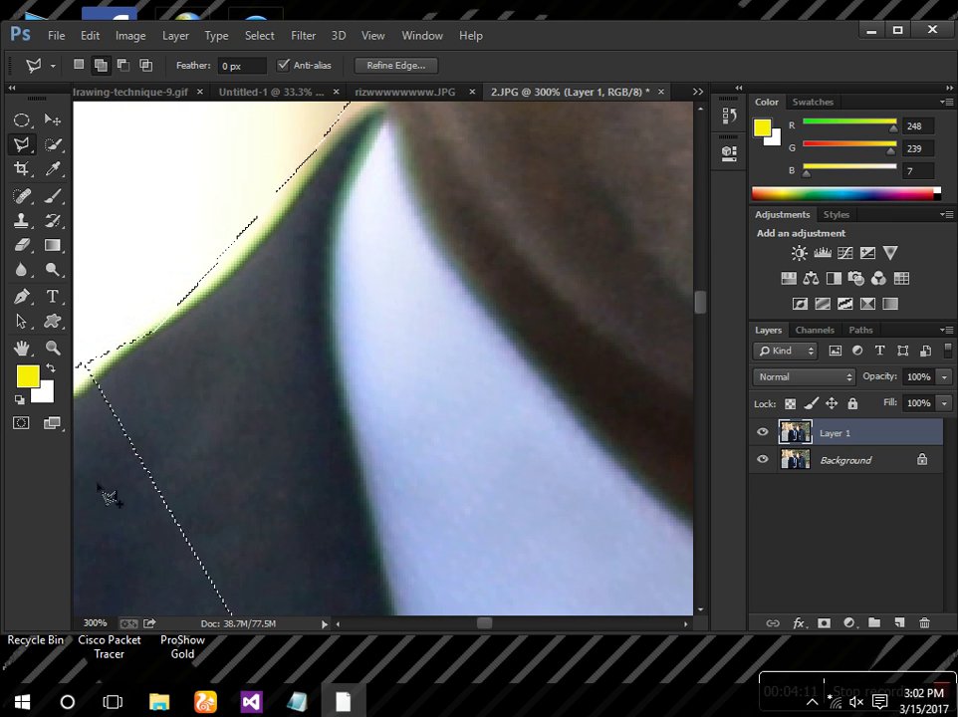
pyautogui.scroll(-5, 373, 416)
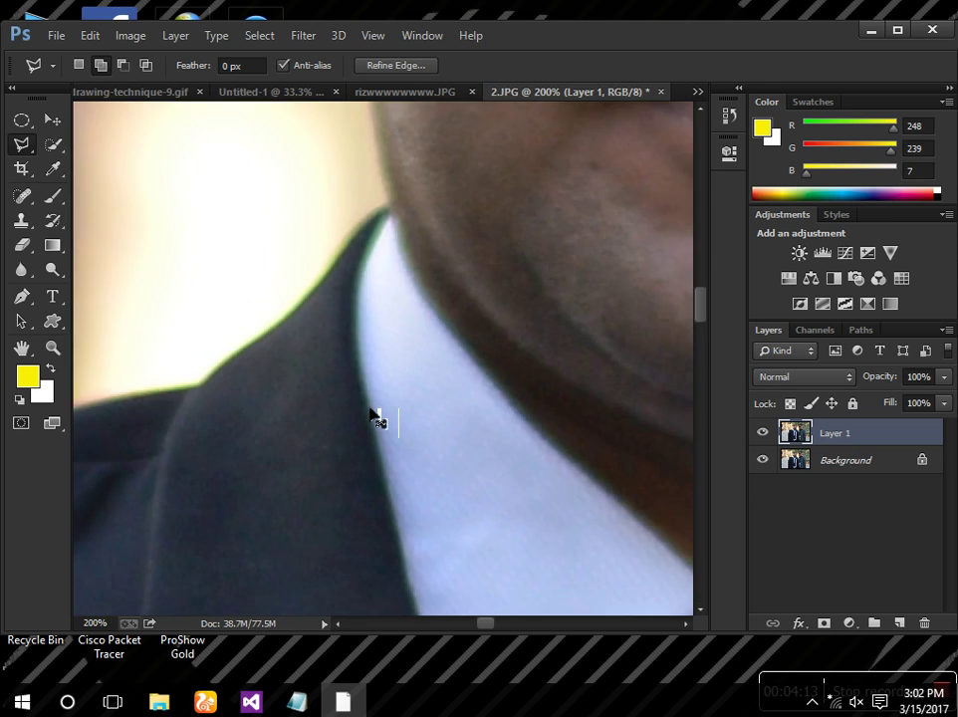
pyautogui.scroll(-1, 381, 422)
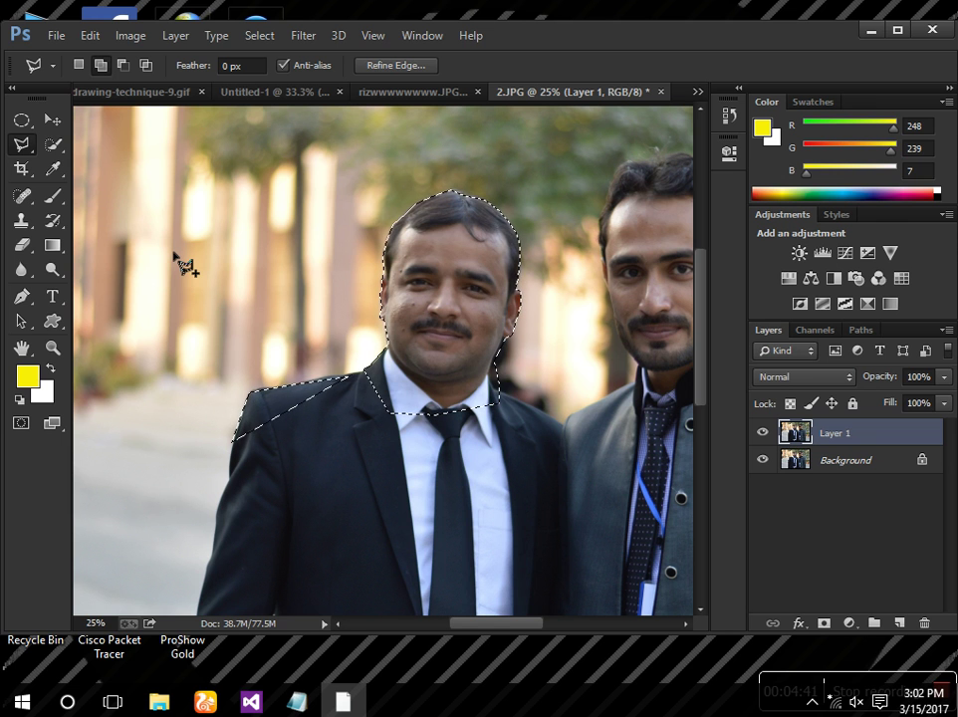
# Copy the selected head and shoulder area from Layer 1 onto a new layer.
pyautogui.click(21, 146)
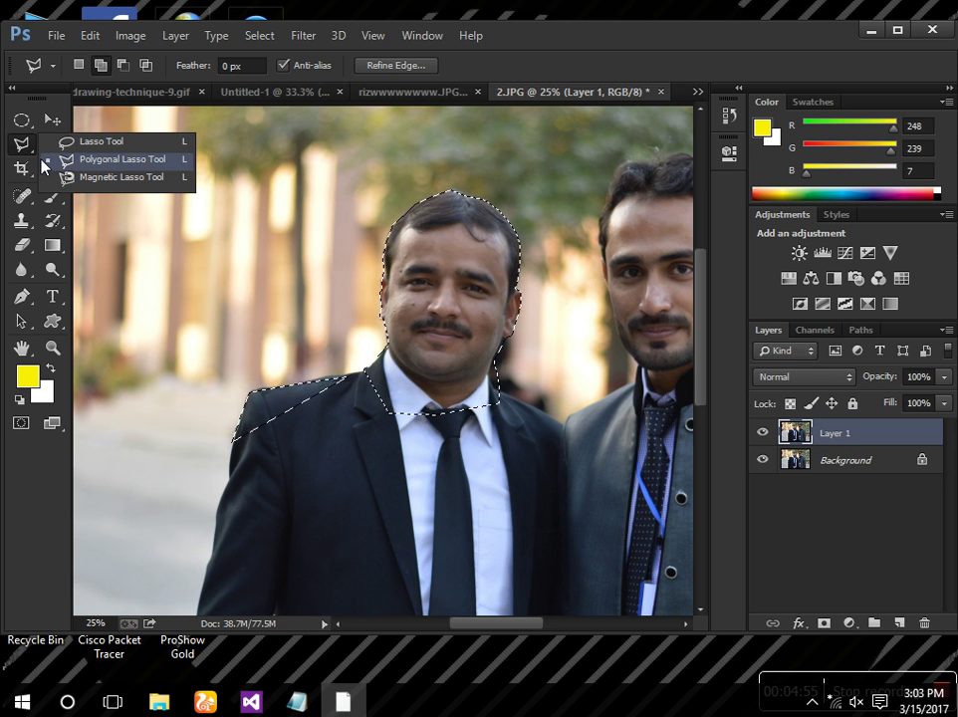
pyautogui.click(144, 178)
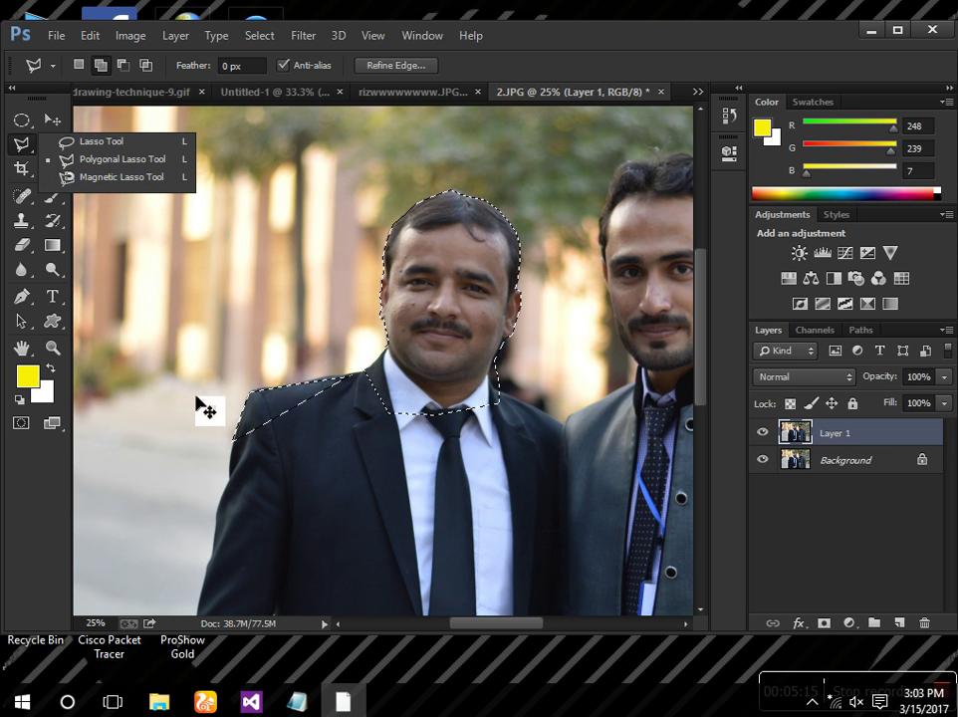
pyautogui.press('ctrl')
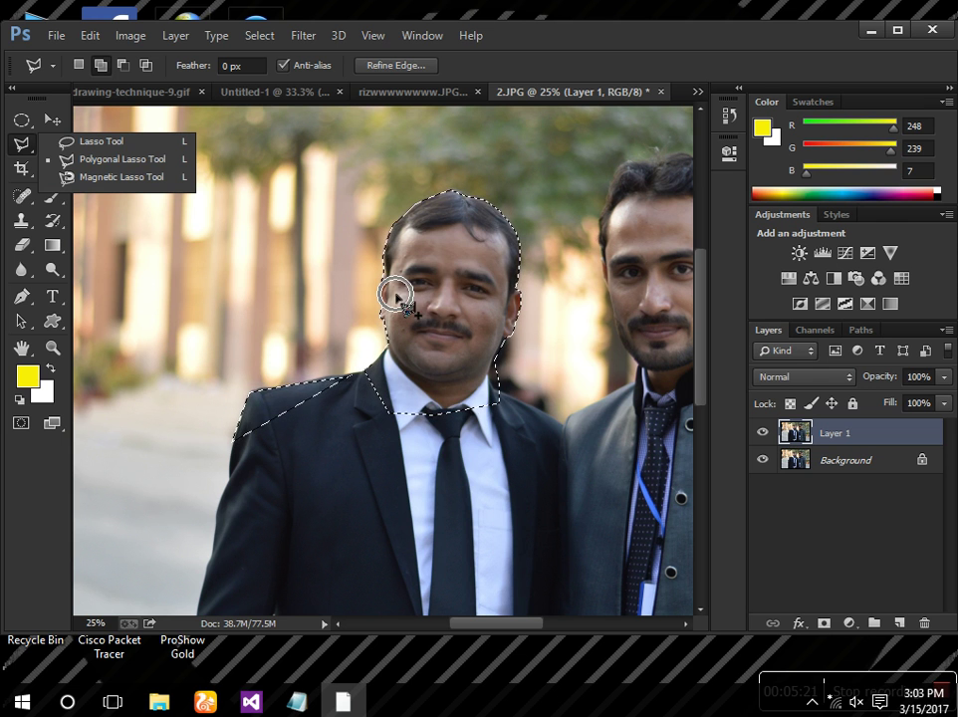
pyautogui.click(100, 65)
pyautogui.hotkey('ctrl', 'j')
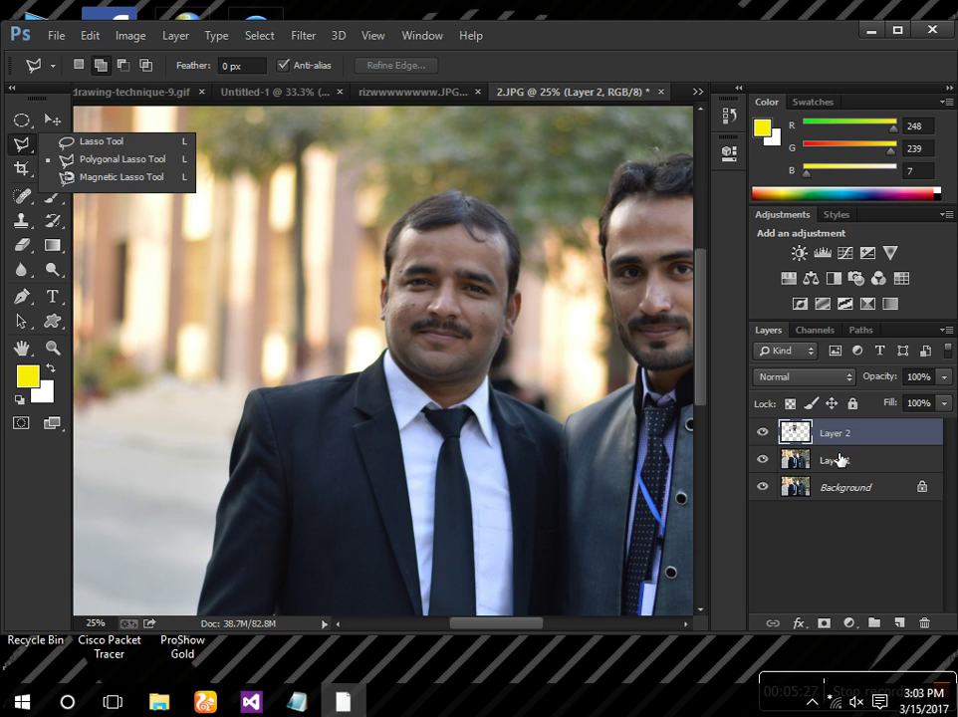
# Hide Layer 1 and Background to inspect the cut-out on Layer 2, toggle Layer 2, and restore the visibility of all layers.
pyautogui.click(762, 459)
pyautogui.click(762, 487)
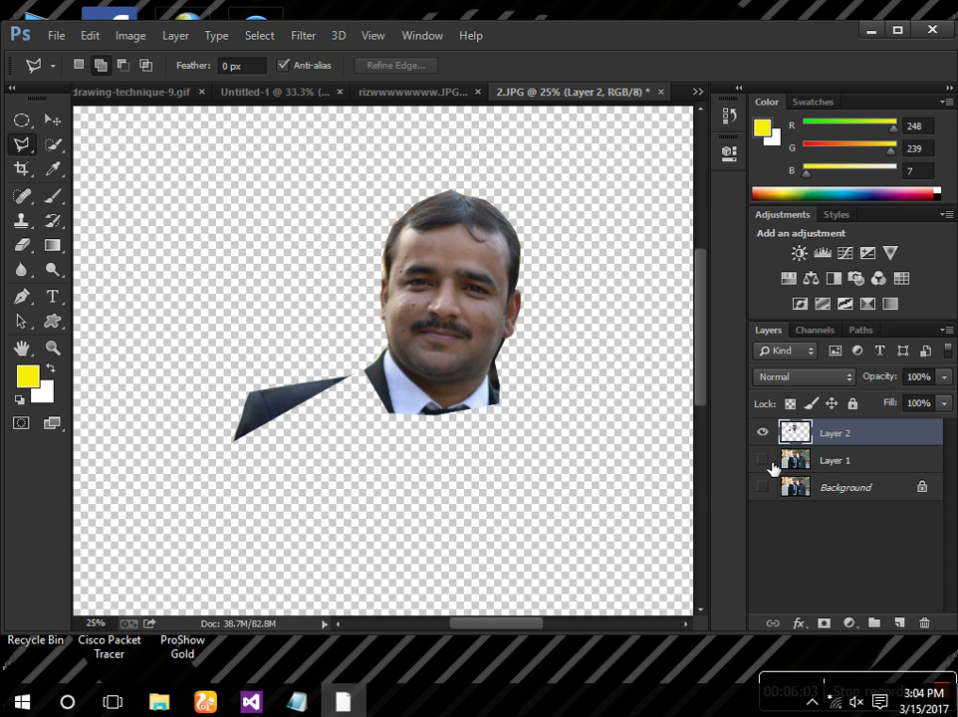
pyautogui.hotkey('ctrl', '+')
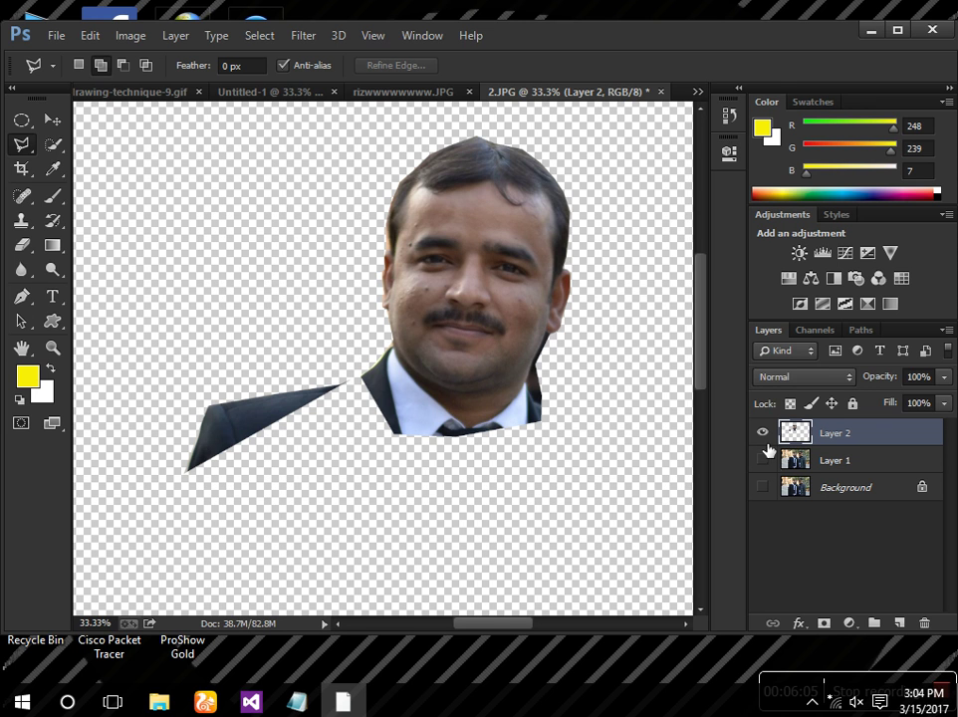
pyautogui.click(763, 434)
pyautogui.hotkey('ctrl', '-')
pyautogui.click(763, 460)
pyautogui.click(763, 487)
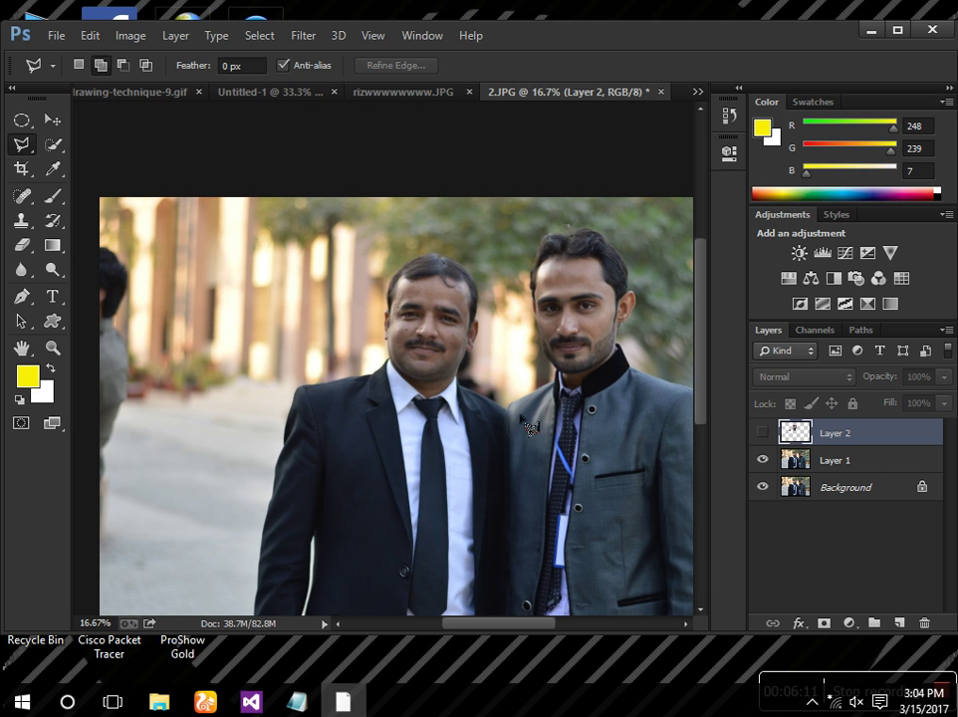
pyautogui.rightClick(16, 149)
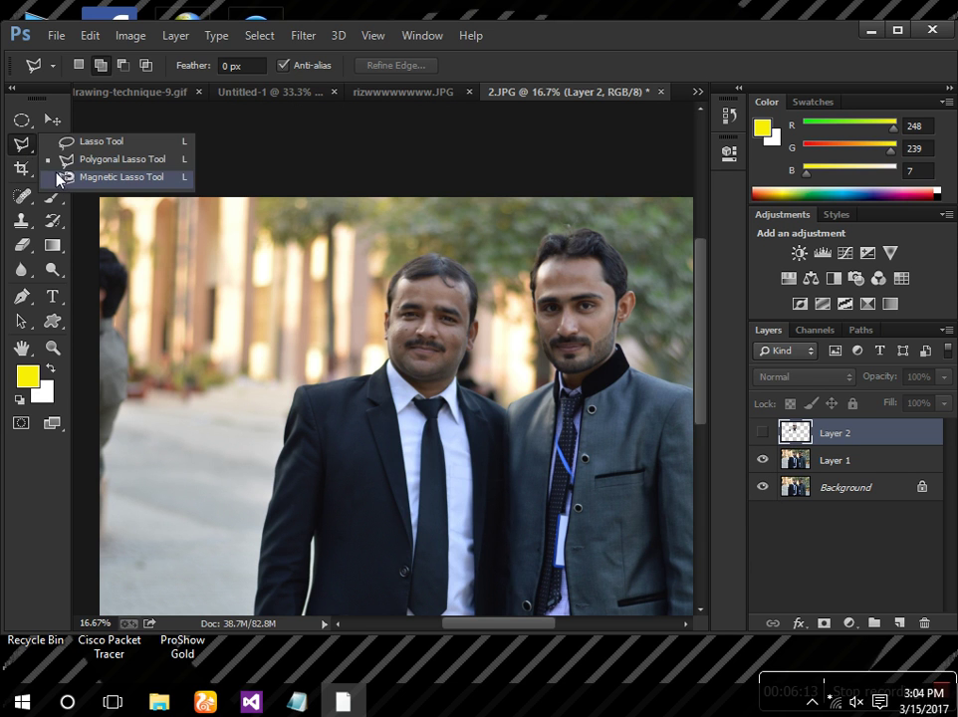
pyautogui.click(763, 433)
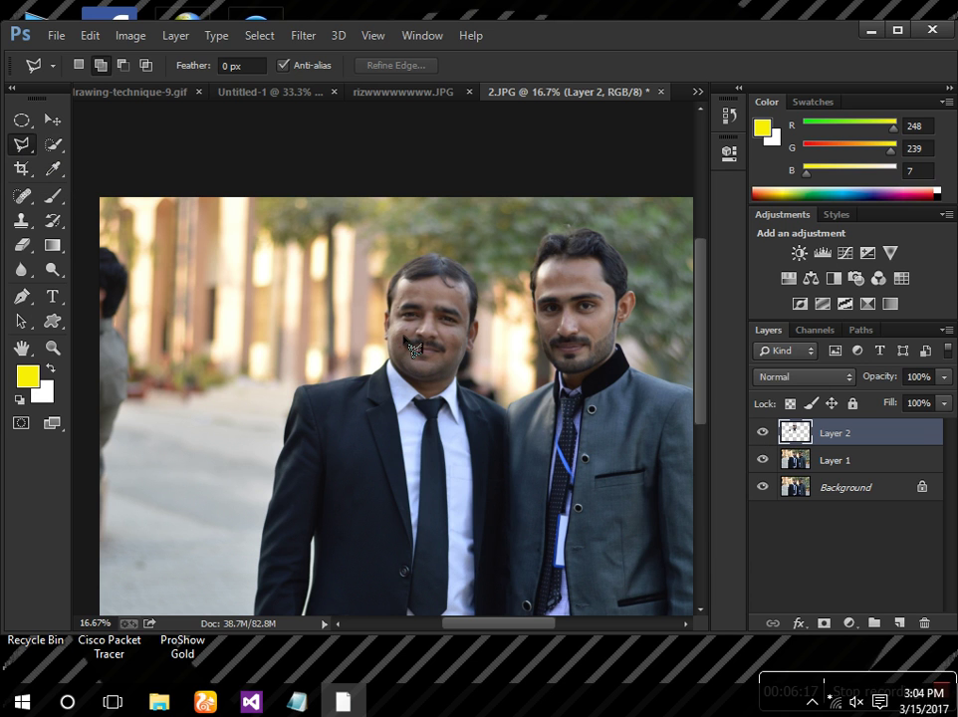
# Try to shift the head cut-out on Layer 2 slightly with the Move tool.
pyautogui.press('v')
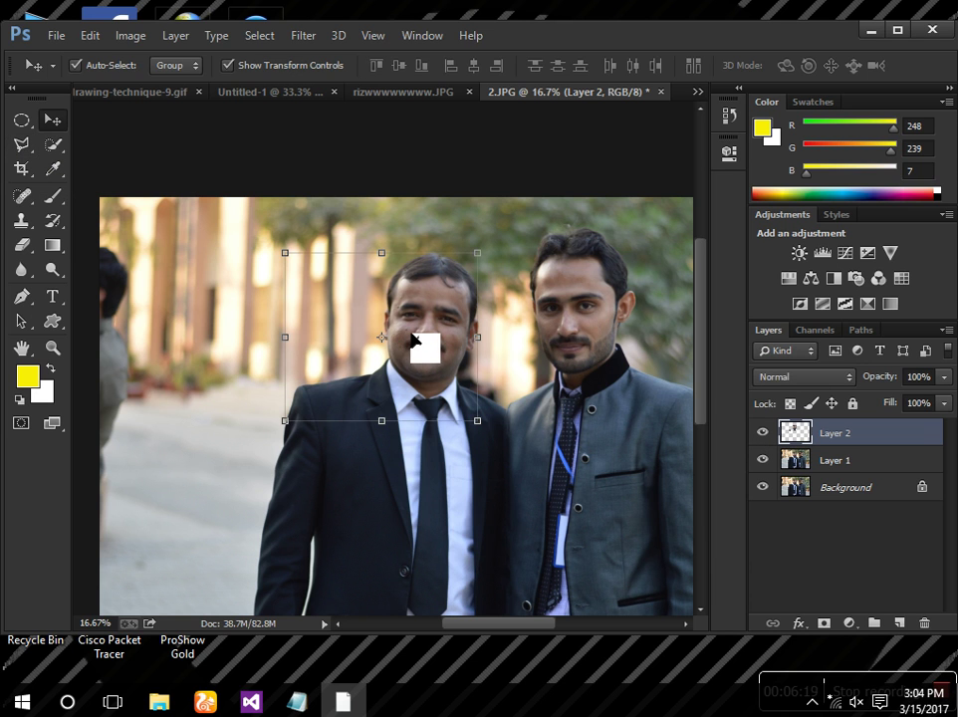
pyautogui.moveTo(422, 312)
pyautogui.mouseDown()
pyautogui.moveTo(428, 304)
pyautogui.moveTo(410, 305)
pyautogui.moveTo(430, 303)
pyautogui.moveTo(430, 312)
pyautogui.moveTo(293, 305)
pyautogui.moveTo(324, 297)
pyautogui.moveTo(261, 274)
pyautogui.moveTo(264, 284)
pyautogui.moveTo(269, 274)
pyautogui.moveTo(328, 296)
pyautogui.moveTo(438, 316)
pyautogui.moveTo(430, 319)
pyautogui.mouseUp()
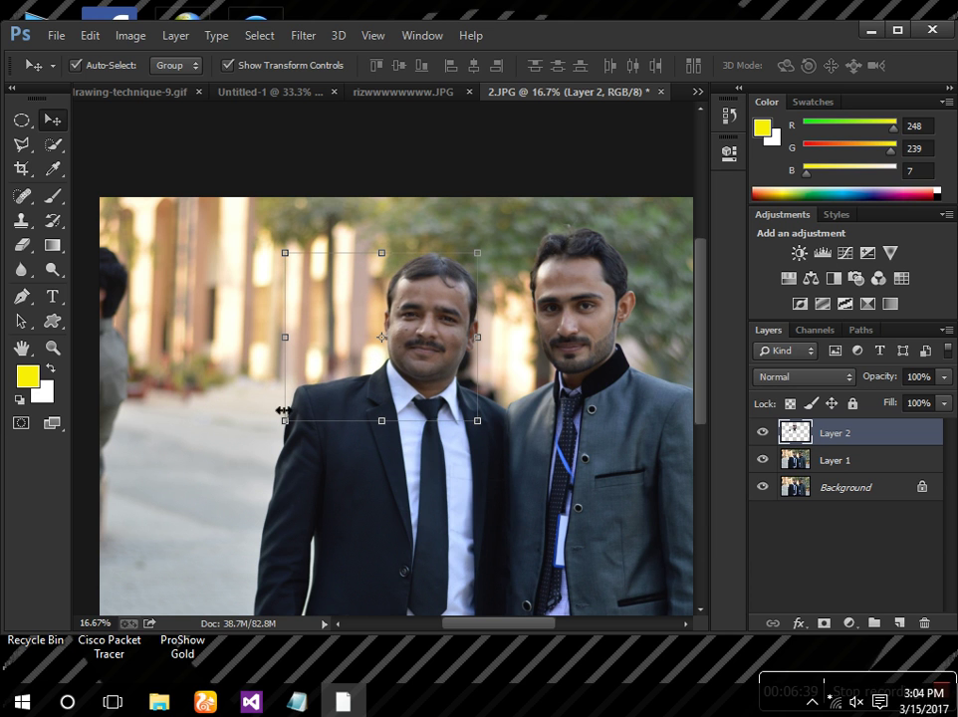
# Start a Magnetic Lasso outline on the black-suited man's outer shoulder and trace along the shoulder seam up to the jaw below his ear.
pyautogui.click(27, 146)
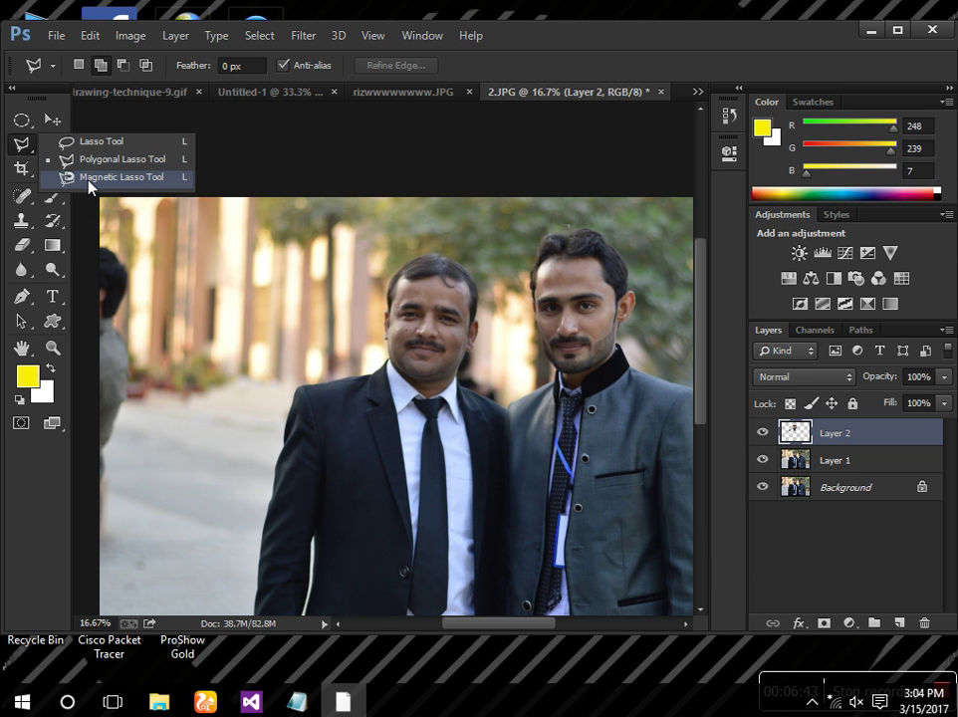
pyautogui.click(90, 180)
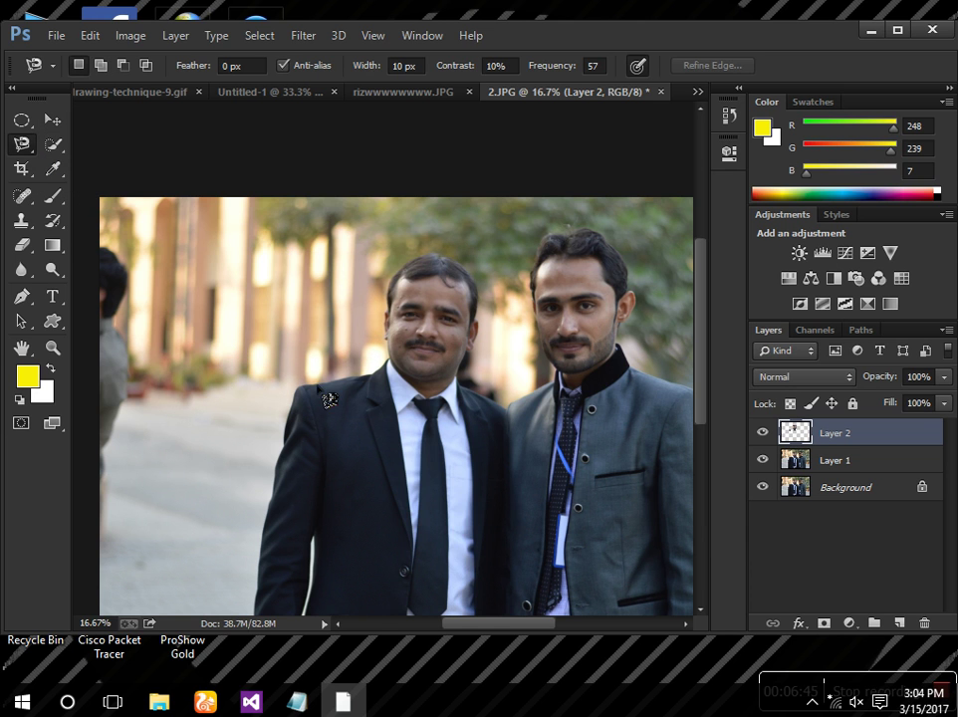
pyautogui.hotkey('ctrl', '+')
pyautogui.hotkey('ctrl', '+')
pyautogui.hotkey('ctrl', '+')
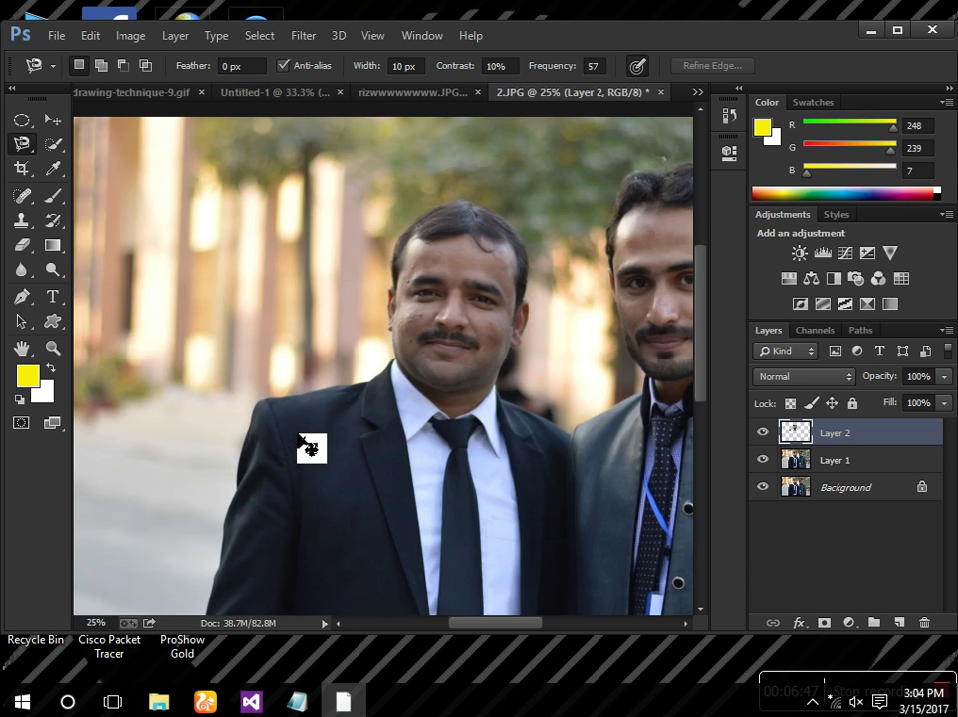
pyautogui.hotkey('ctrl', '+')
pyautogui.moveTo(215, 460); pyautogui.dragTo(445, 346)
pyautogui.moveTo(360, 475); pyautogui.dragTo(343, 490)
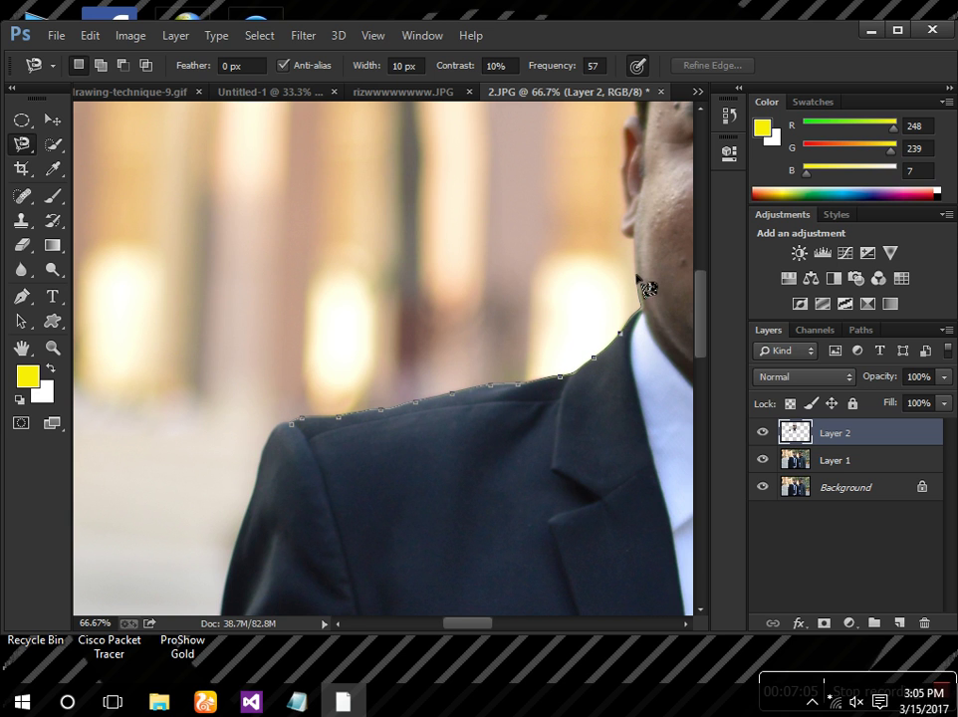
pyautogui.moveTo(640, 254)
pyautogui.mouseDown()
pyautogui.moveTo(419, 460)
pyautogui.moveTo(375, 484)
pyautogui.mouseUp()
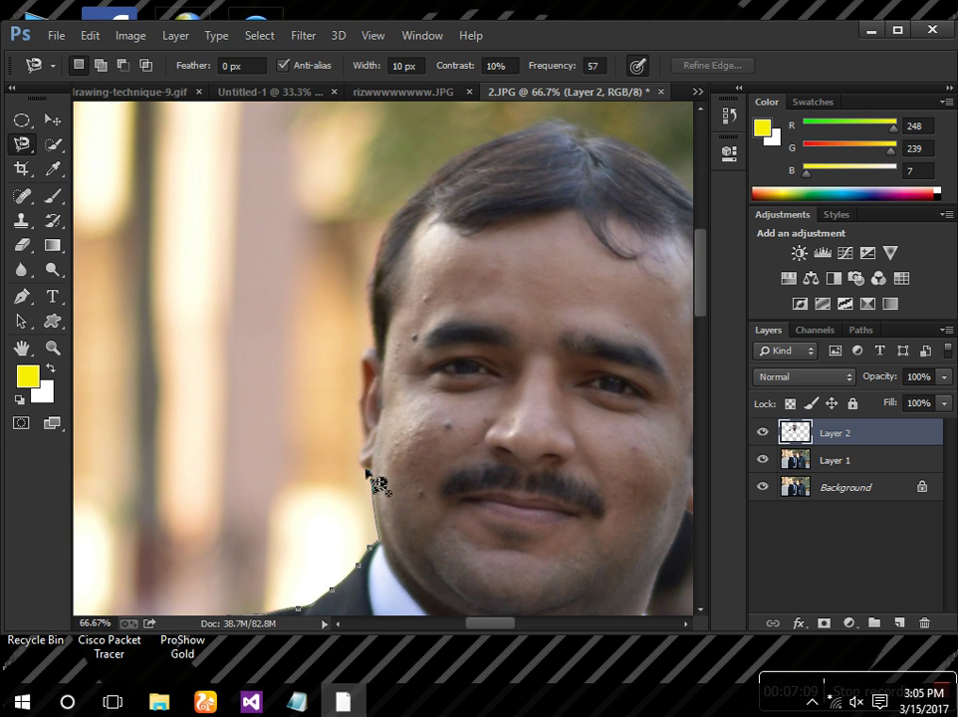
# Continue the magnetic outline around the earlobe and outer ear to the hairline above it.
pyautogui.scroll(3, 377, 482)
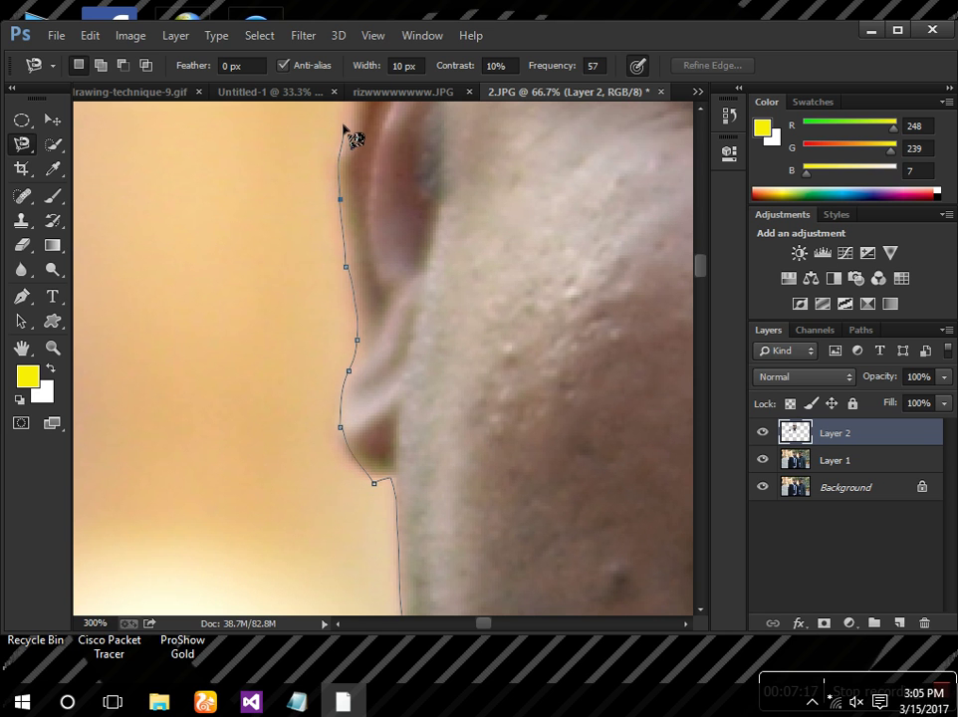
pyautogui.press('space')
pyautogui.moveTo(344, 144)
pyautogui.mouseDown()
pyautogui.moveTo(321, 430)
pyautogui.moveTo(301, 477)
pyautogui.mouseUp()
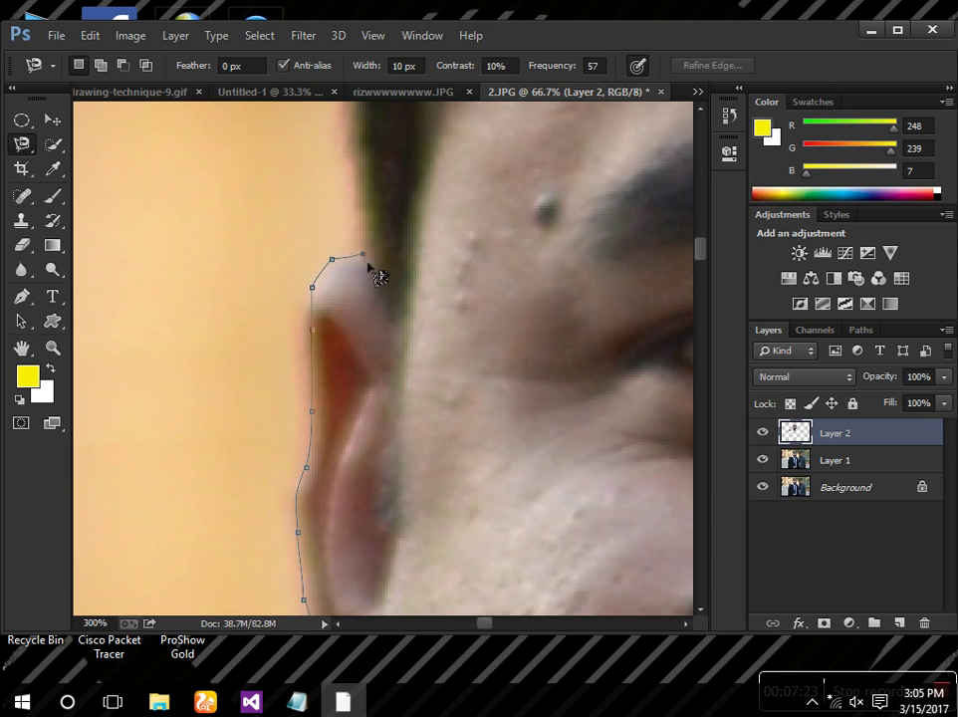
pyautogui.press('space')
pyautogui.moveTo(365, 229)
pyautogui.mouseDown()
pyautogui.moveTo(377, 266)
pyautogui.moveTo(368, 504)
pyautogui.mouseUp()
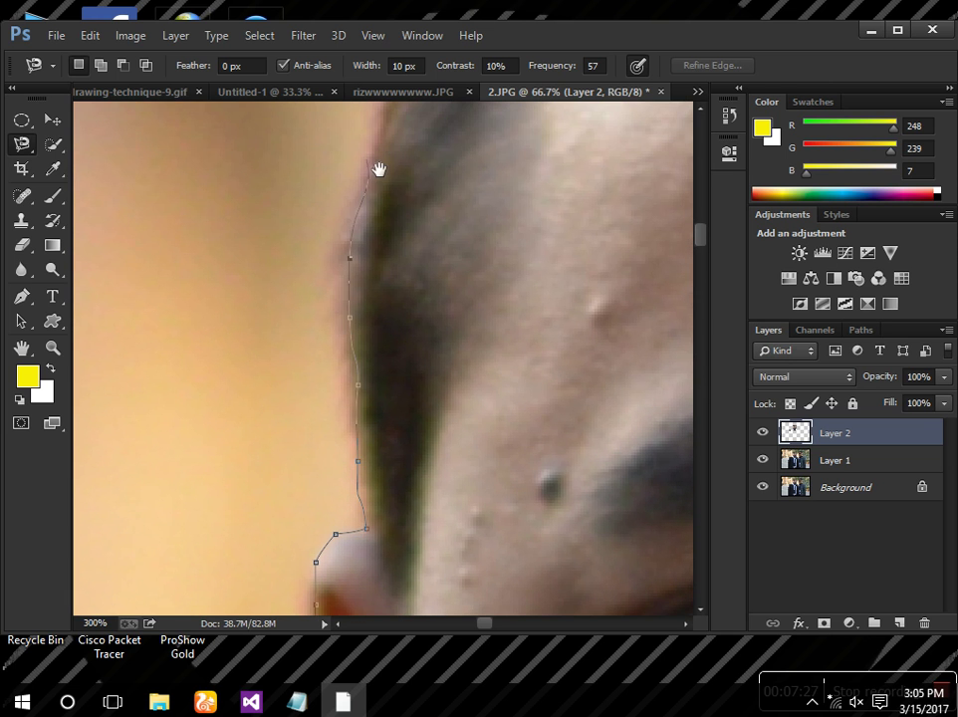
# Trace the magnetic outline up the side of the hair and over the crown, removing the stray anchor point and placing one manually.
pyautogui.moveTo(378, 169); pyautogui.dragTo(338, 438)
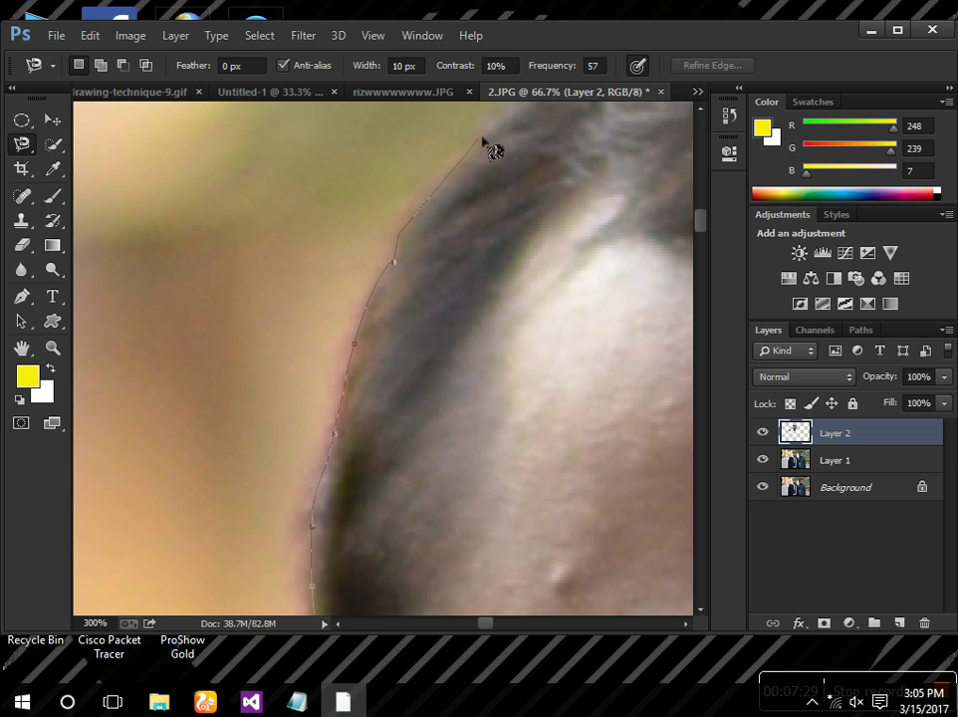
pyautogui.moveTo(511, 132)
pyautogui.mouseDown()
pyautogui.moveTo(352, 385)
pyautogui.moveTo(348, 363)
pyautogui.mouseUp()
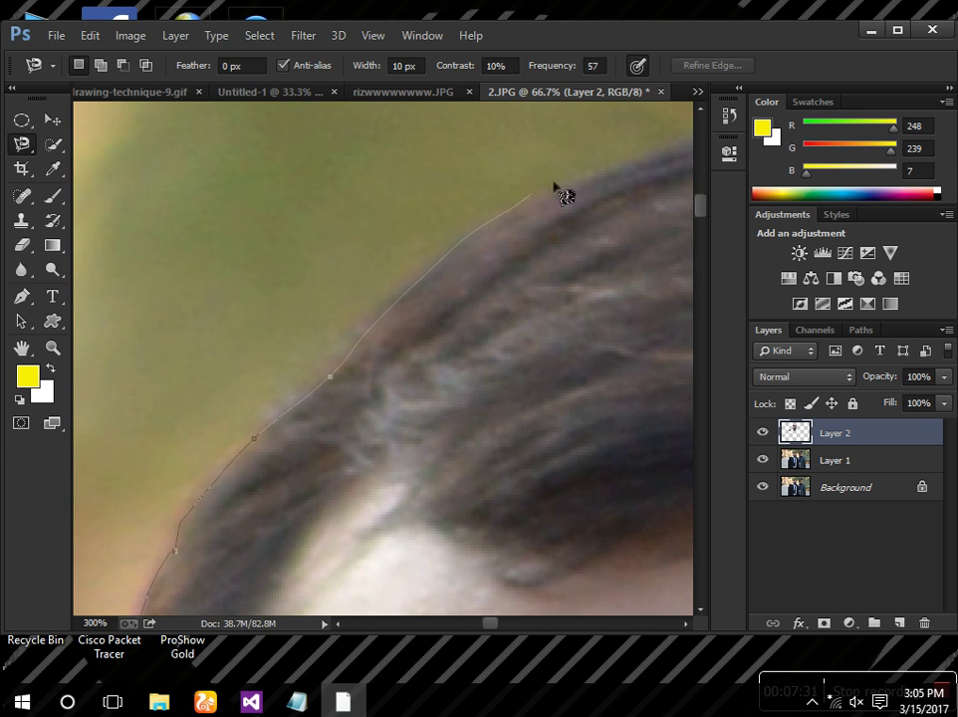
pyautogui.moveTo(664, 176)
pyautogui.mouseDown()
pyautogui.moveTo(112, 623)
pyautogui.moveTo(87, 532)
pyautogui.moveTo(94, 485)
pyautogui.mouseUp()
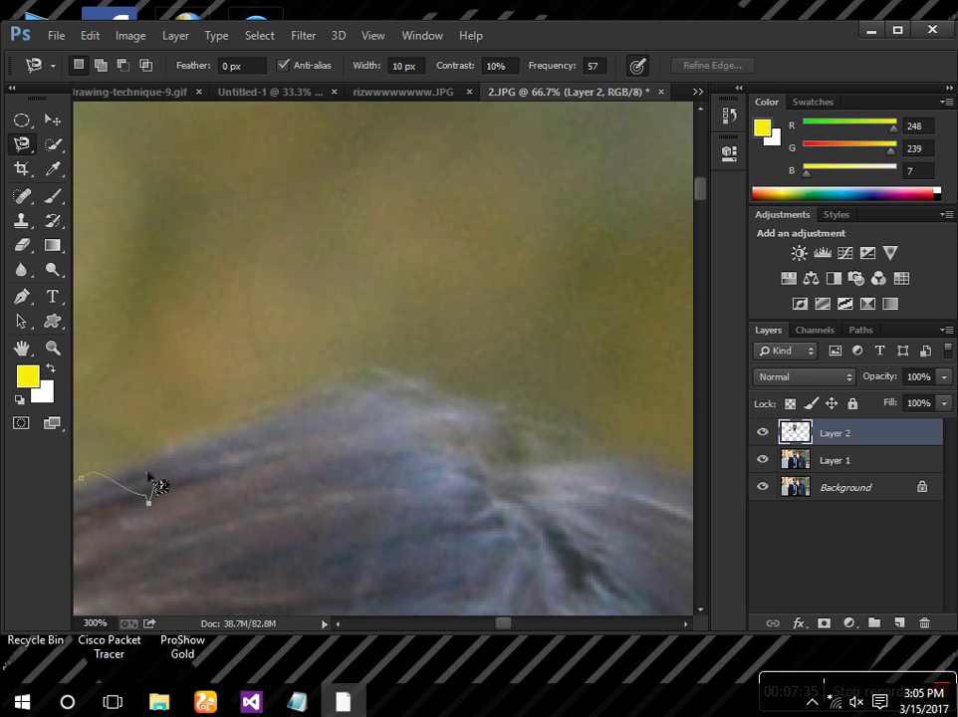
pyautogui.press('Delete')
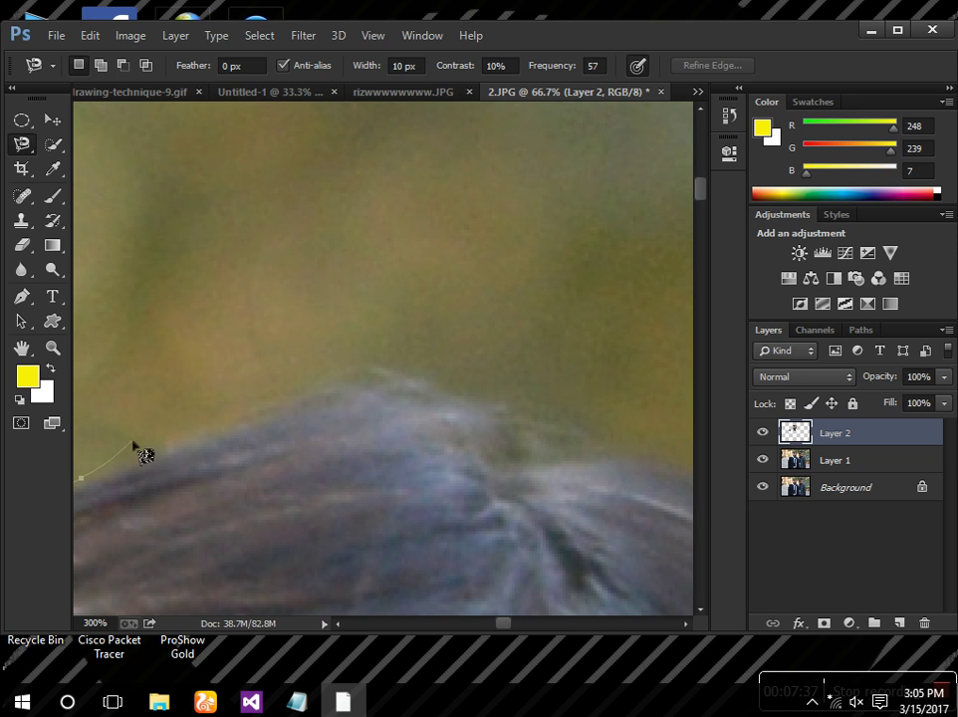
pyautogui.click(137, 455)
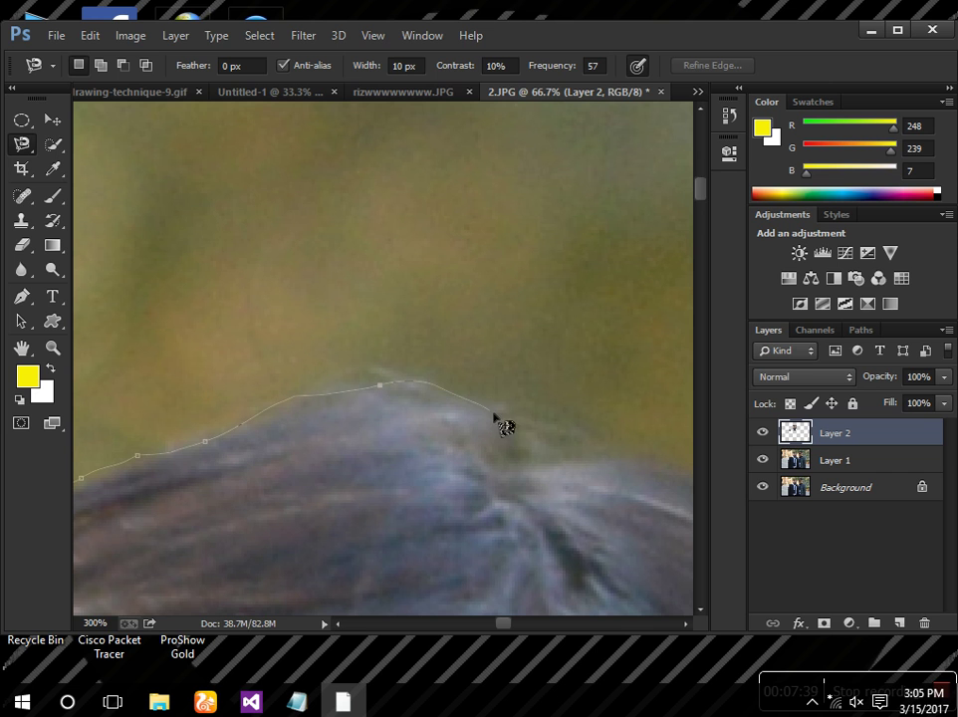
pyautogui.moveTo(605, 473)
pyautogui.mouseDown()
pyautogui.moveTo(369, 424)
pyautogui.moveTo(286, 372)
pyautogui.mouseUp()
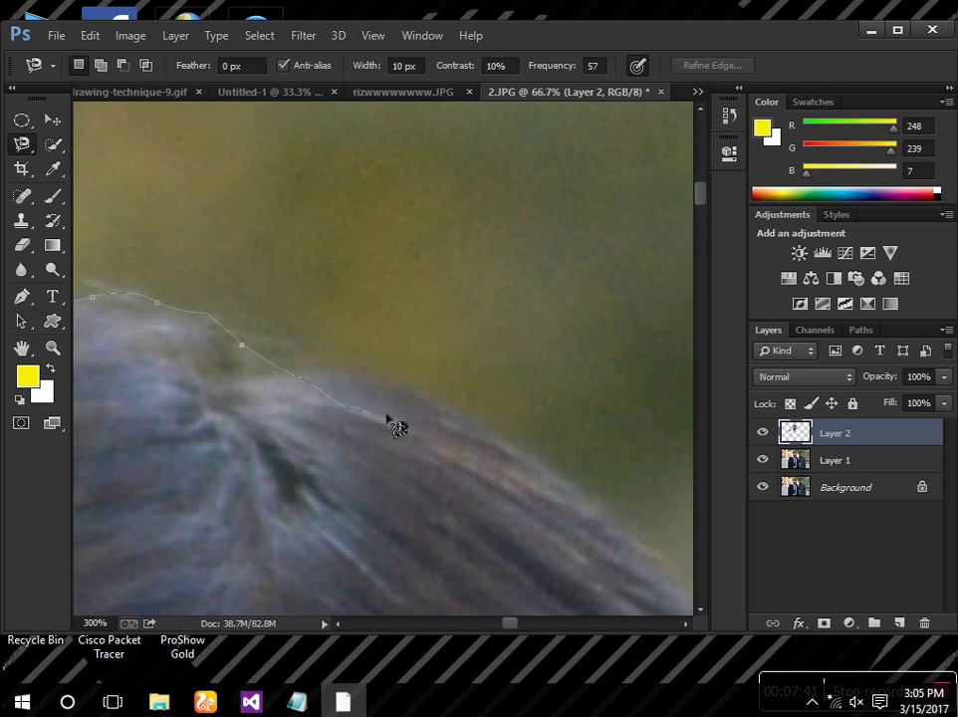
# Follow the hair edge with the magnetic outline down the far side of the head to the top of the other ear.
pyautogui.press('space')
pyautogui.press('space')
pyautogui.moveTo(577, 536)
pyautogui.mouseDown()
pyautogui.moveTo(467, 449)
pyautogui.moveTo(248, 201)
pyautogui.mouseUp()
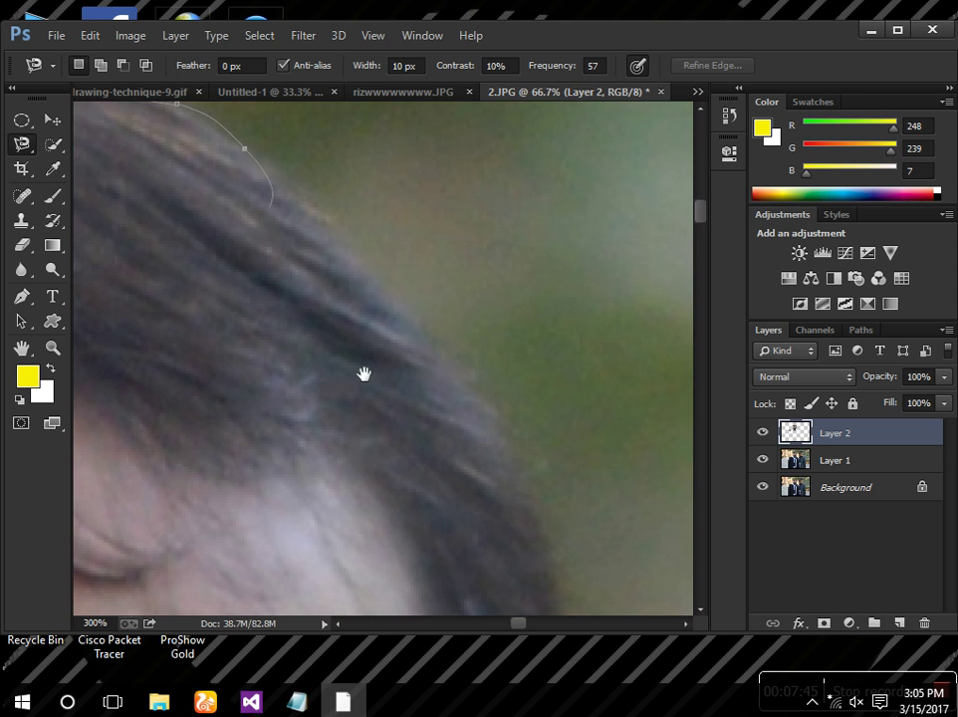
pyautogui.press('space')
pyautogui.moveTo(569, 570)
pyautogui.mouseDown()
pyautogui.moveTo(440, 457)
pyautogui.moveTo(419, 369)
pyautogui.moveTo(476, 519)
pyautogui.moveTo(466, 607)
pyautogui.mouseUp()
pyautogui.press('space')
pyautogui.moveTo(406, 573)
pyautogui.mouseDown()
pyautogui.moveTo(424, 306)
pyautogui.moveTo(434, 419)
pyautogui.moveTo(411, 445)
pyautogui.mouseUp()
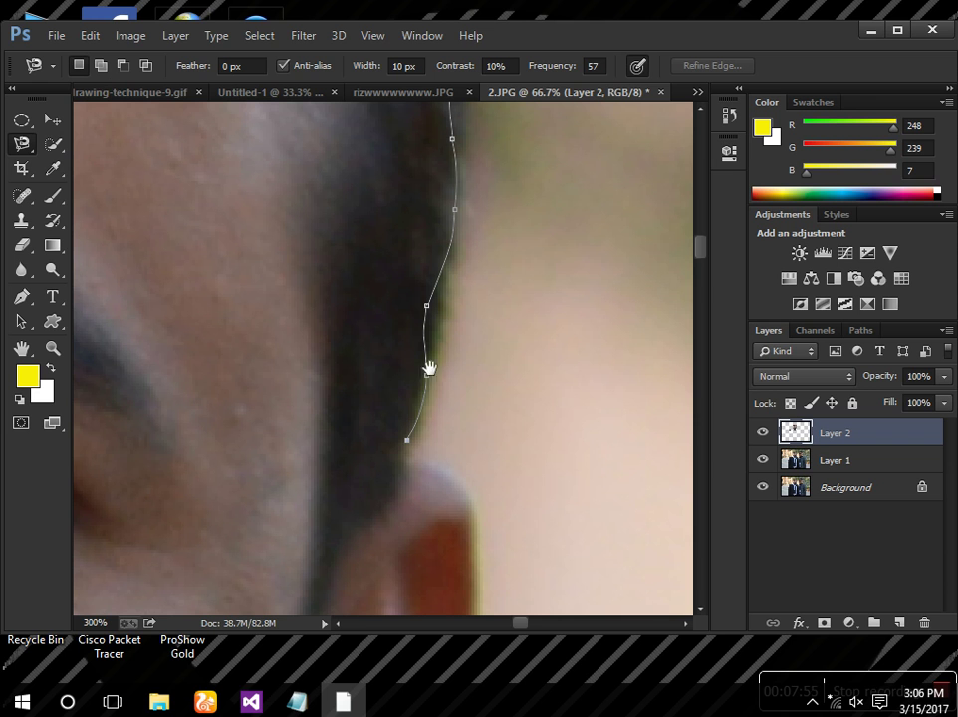
# Trace past the second ear, down the jaw to the collar, and along the shoulder to the neighbouring man's jacket.
pyautogui.moveTo(406, 460)
pyautogui.mouseDown()
pyautogui.moveTo(478, 484)
pyautogui.moveTo(500, 518)
pyautogui.moveTo(485, 568)
pyautogui.moveTo(491, 613)
pyautogui.moveTo(459, 259)
pyautogui.moveTo(435, 453)
pyautogui.moveTo(370, 560)
pyautogui.moveTo(365, 591)
pyautogui.moveTo(375, 604)
pyautogui.moveTo(346, 591)
pyautogui.moveTo(347, 402)
pyautogui.moveTo(371, 264)
pyautogui.moveTo(382, 317)
pyautogui.moveTo(341, 369)
pyautogui.moveTo(280, 377)
pyautogui.moveTo(253, 358)
pyautogui.moveTo(242, 435)
pyautogui.moveTo(205, 546)
pyautogui.moveTo(216, 550)
pyautogui.moveTo(308, 209)
pyautogui.moveTo(300, 173)
pyautogui.moveTo(286, 175)
pyautogui.moveTo(265, 219)
pyautogui.moveTo(193, 393)
pyautogui.moveTo(186, 459)
pyautogui.mouseUp()
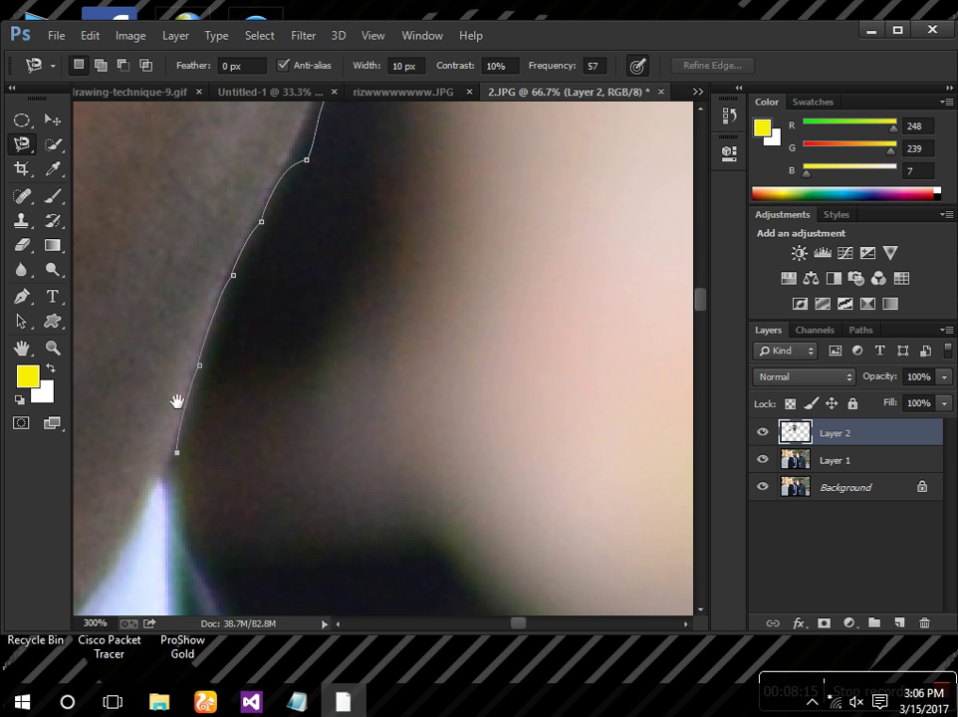
pyautogui.moveTo(176, 401); pyautogui.dragTo(331, 161)
pyautogui.moveTo(315, 220)
pyautogui.mouseDown()
pyautogui.moveTo(389, 371)
pyautogui.moveTo(431, 409)
pyautogui.moveTo(132, 197)
pyautogui.mouseUp()
pyautogui.moveTo(456, 373)
pyautogui.mouseDown()
pyautogui.moveTo(534, 374)
pyautogui.moveTo(608, 414)
pyautogui.moveTo(604, 446)
pyautogui.moveTo(218, 264)
pyautogui.moveTo(187, 138)
pyautogui.mouseUp()
pyautogui.moveTo(187, 139)
pyautogui.mouseDown()
pyautogui.moveTo(311, 199)
pyautogui.moveTo(336, 223)
pyautogui.moveTo(490, 306)
pyautogui.moveTo(514, 326)
pyautogui.mouseUp()
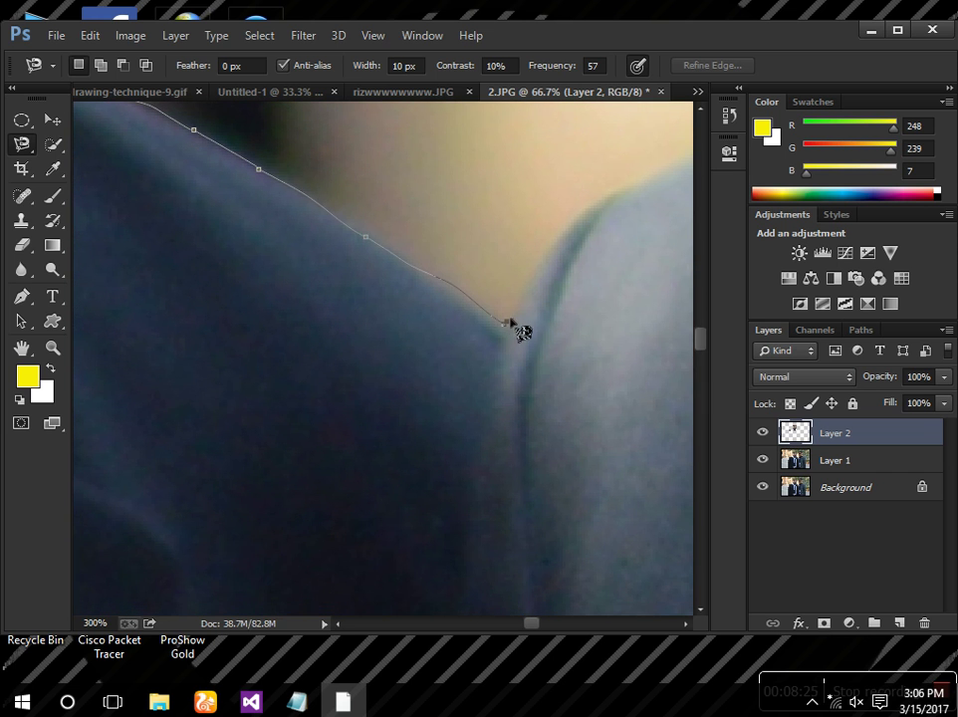
# Run the magnetic outline back across the suit's chest to the first shoulder and close the selection there.
pyautogui.moveTo(501, 392)
pyautogui.mouseDown()
pyautogui.moveTo(486, 440)
pyautogui.moveTo(424, 424)
pyautogui.moveTo(580, 393)
pyautogui.moveTo(640, 406)
pyautogui.moveTo(309, 451)
pyautogui.mouseUp()
pyautogui.moveTo(259, 427)
pyautogui.mouseDown()
pyautogui.moveTo(638, 460)
pyautogui.moveTo(559, 470)
pyautogui.moveTo(404, 519)
pyautogui.moveTo(286, 484)
pyautogui.moveTo(292, 498)
pyautogui.moveTo(664, 521)
pyautogui.moveTo(340, 568)
pyautogui.moveTo(351, 576)
pyautogui.moveTo(250, 578)
pyautogui.moveTo(611, 550)
pyautogui.moveTo(687, 556)
pyautogui.moveTo(460, 564)
pyautogui.moveTo(392, 584)
pyautogui.moveTo(314, 572)
pyautogui.moveTo(510, 564)
pyautogui.moveTo(229, 576)
pyautogui.moveTo(137, 567)
pyautogui.moveTo(555, 614)
pyautogui.moveTo(313, 620)
pyautogui.moveTo(181, 595)
pyautogui.moveTo(296, 578)
pyautogui.moveTo(340, 622)
pyautogui.mouseUp()
pyautogui.moveTo(197, 628); pyautogui.dragTo(622, 548)
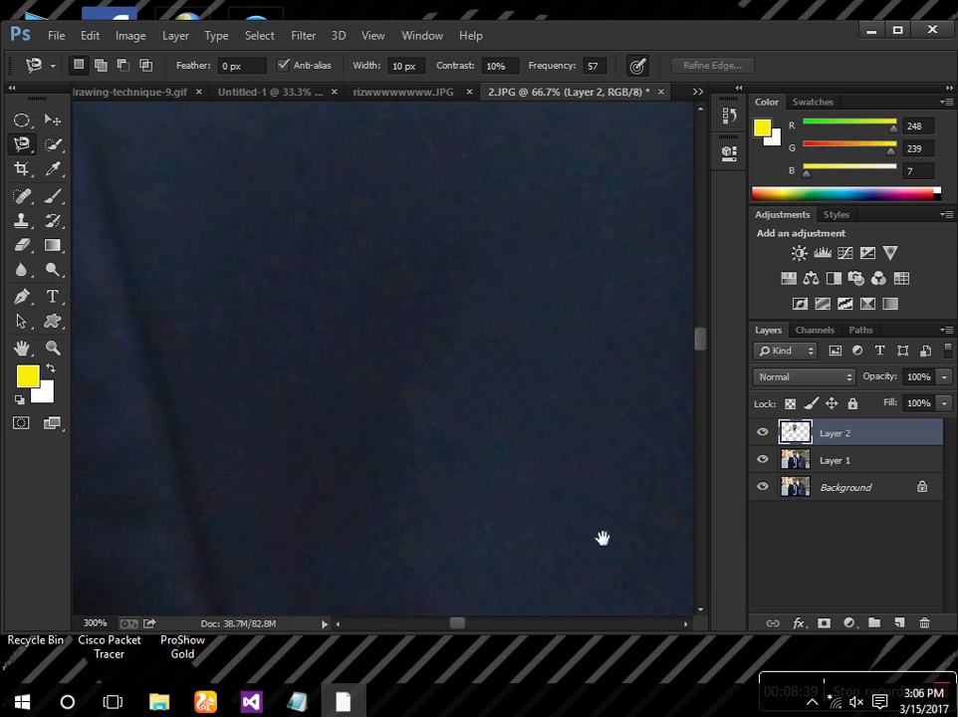
pyautogui.moveTo(319, 306); pyautogui.dragTo(346, 609)
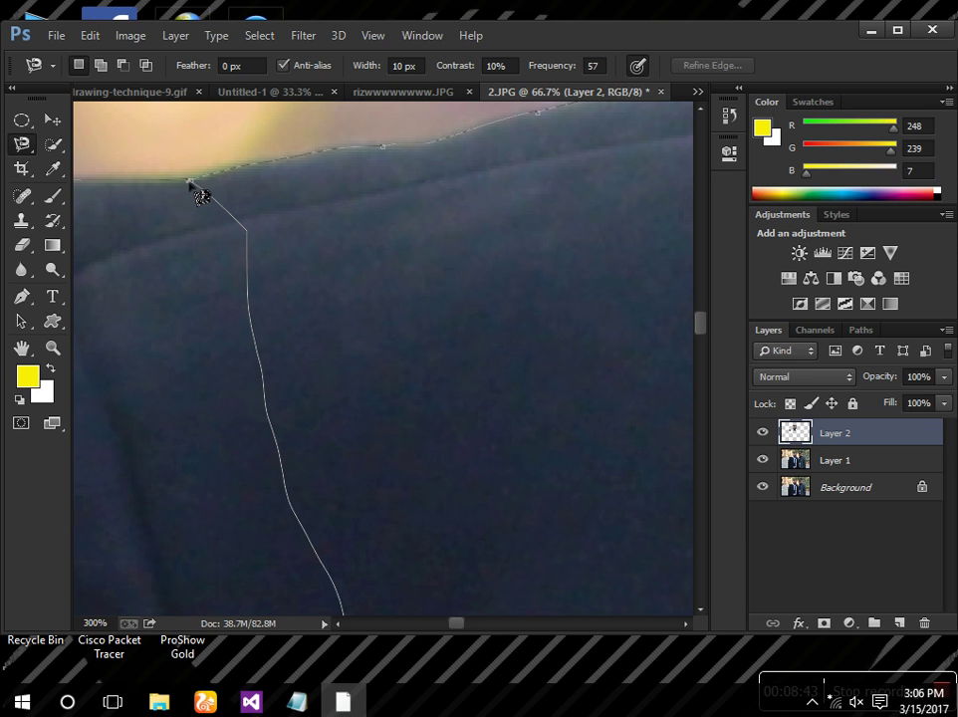
pyautogui.click(202, 194)
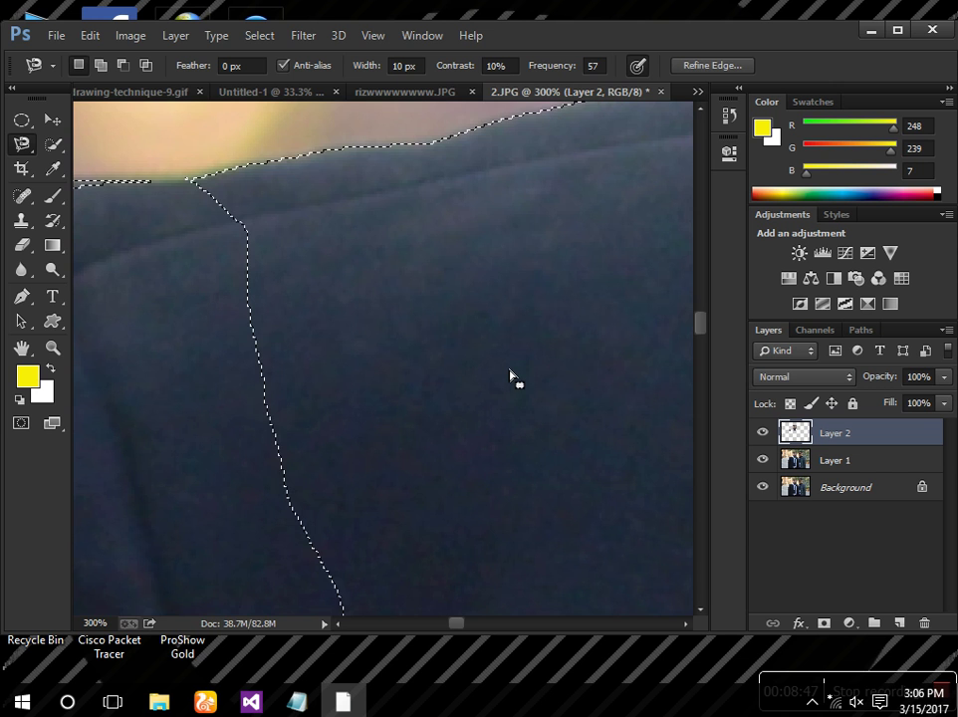
# Copy the selected head area from Layer 2 onto a new layer and shift the copy slightly sideways.
pyautogui.hotkey('ctrl', '-')
pyautogui.hotkey('ctrl', '-')
pyautogui.hotkey('ctrl', '-')
pyautogui.hotkey('ctrl', '-')
pyautogui.hotkey('ctrl', '-')
pyautogui.hotkey('ctrl', '-')
pyautogui.hotkey('ctrl', '-')
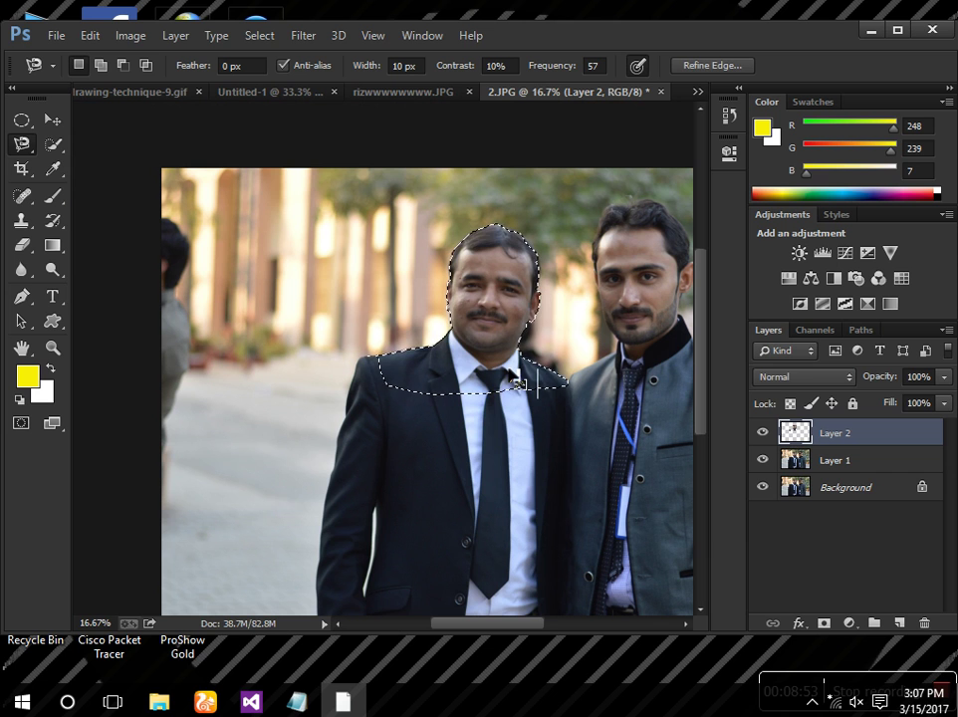
pyautogui.hotkey('ctrl', 'j')
pyautogui.moveTo(510, 379); pyautogui.dragTo(520, 382)
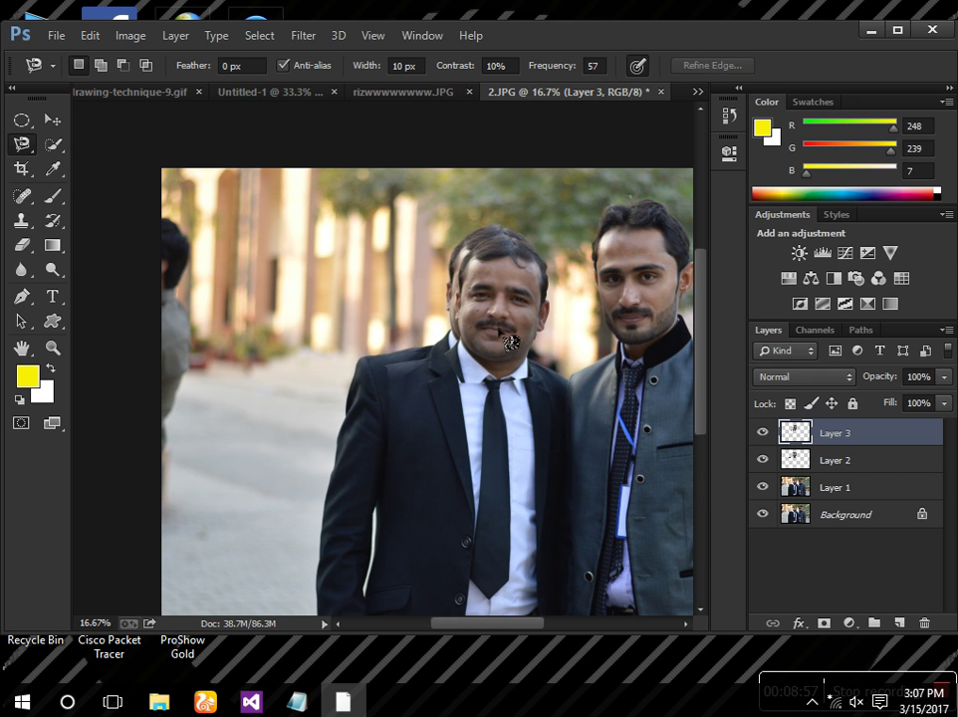
# Create a new document from the Clipboard preset, 1061 x 961 pixels at 300 pixels/inch with white background, and paste the head cut-out.
pyautogui.hotkey('ctrl', 'n')
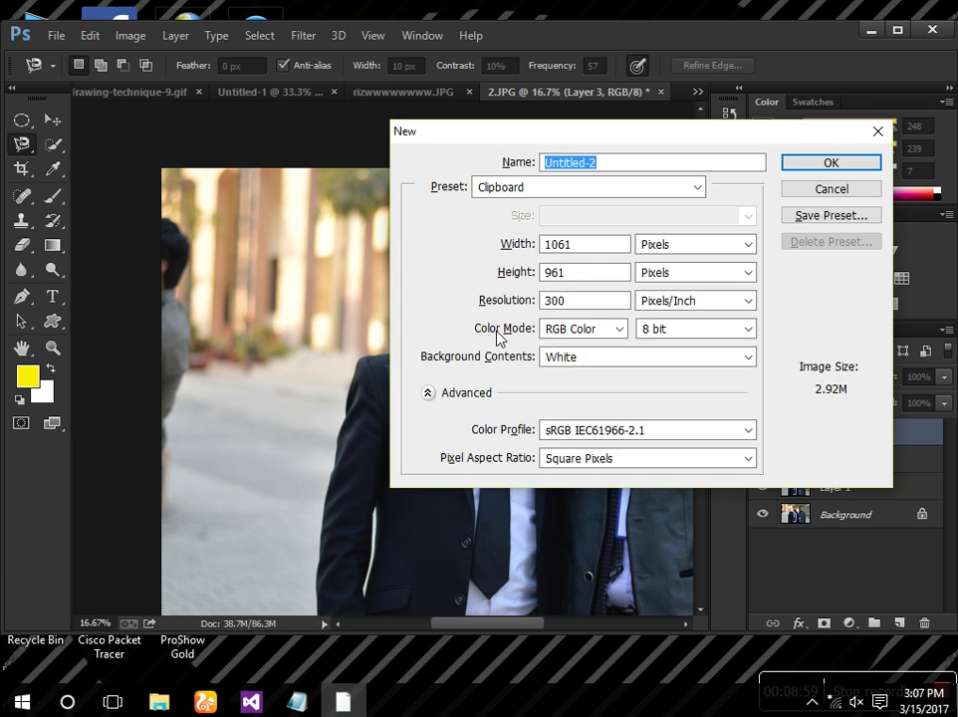
pyautogui.press('Return')
pyautogui.hotkey('ctrl', 'v')
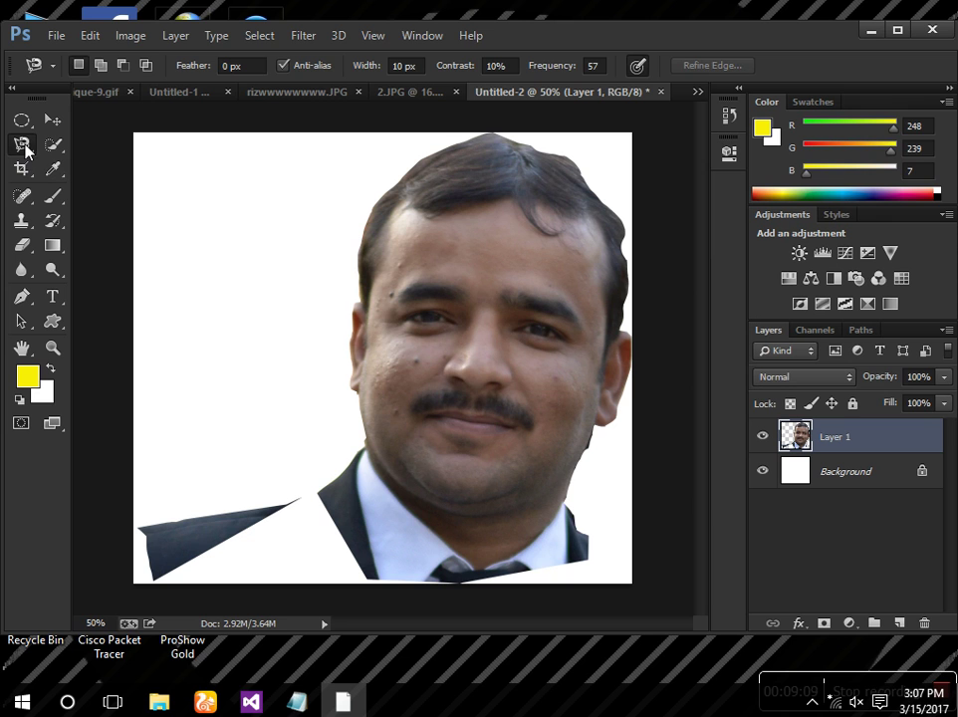
# Switch to the Quick Selection tool and view the whole pasted cut-out at 33.3% zoom.
pyautogui.click(52, 146)
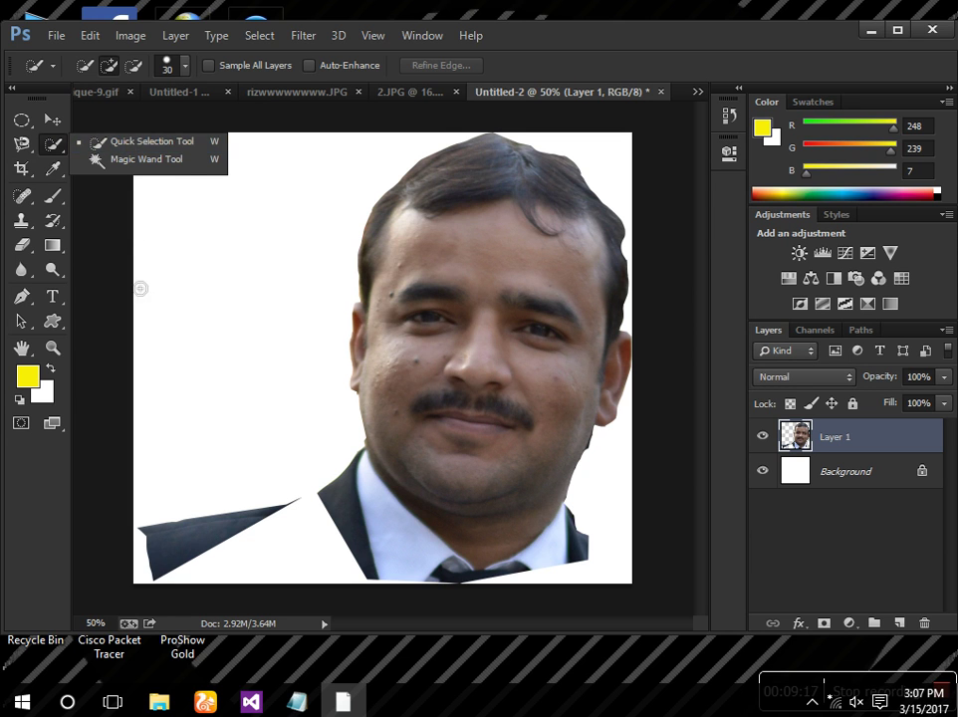
pyautogui.click(228, 328)
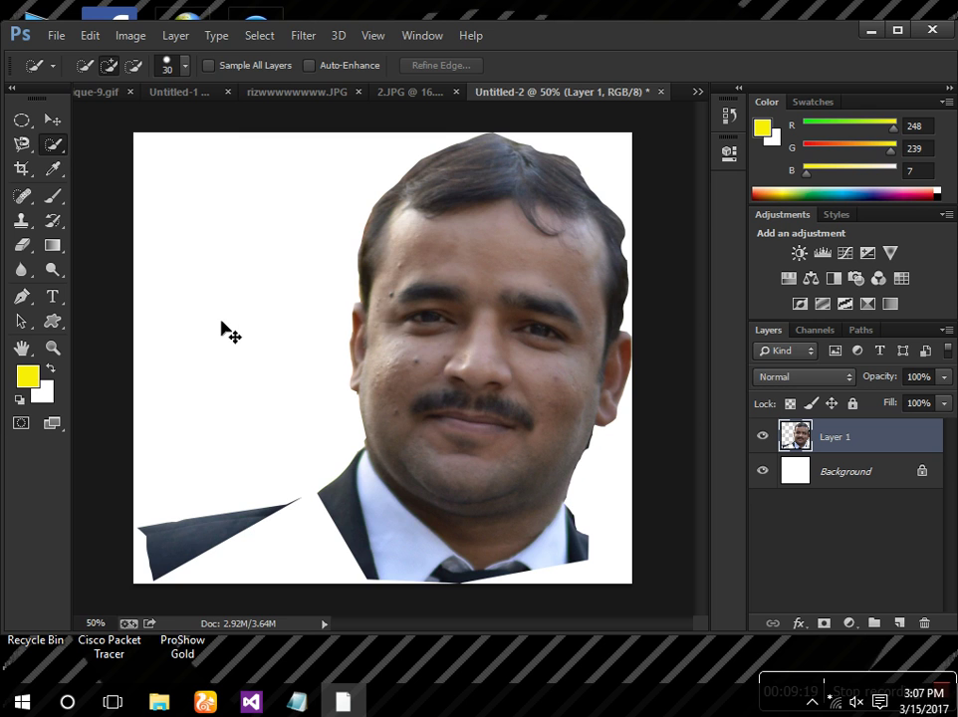
pyautogui.hotkey('ctrl', '+')
pyautogui.hotkey('ctrl', '+')
pyautogui.hotkey('ctrl', '-')
pyautogui.hotkey('ctrl', '-')
pyautogui.hotkey('ctrl', '-')
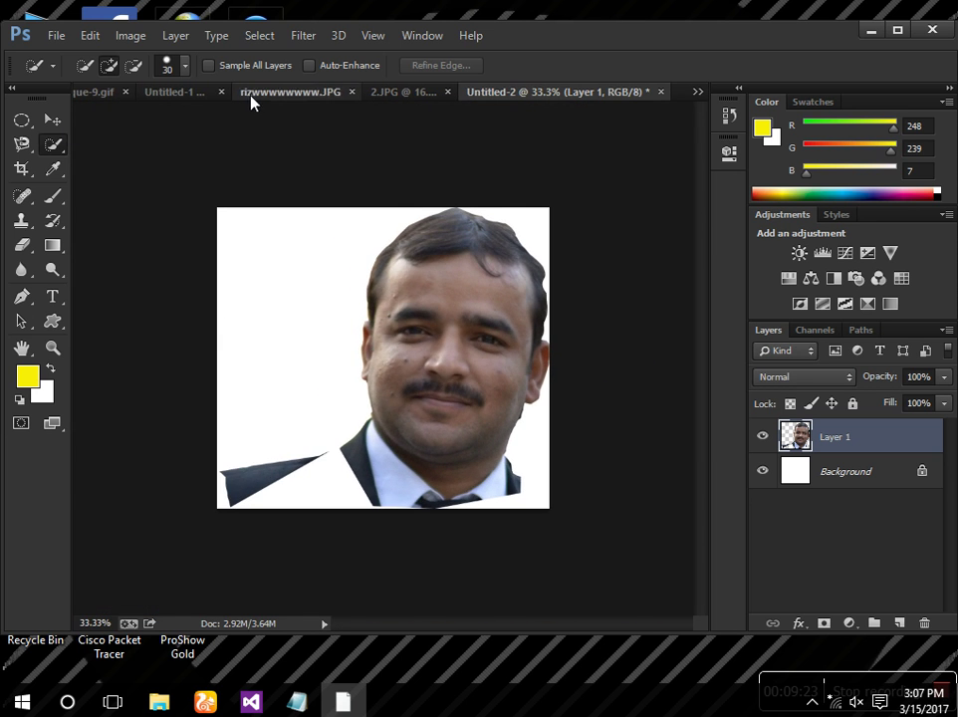
# Go through the open documents and return to the 2.JPG photo.
pyautogui.click(250, 95)
pyautogui.click(164, 92)
pyautogui.click(463, 93)
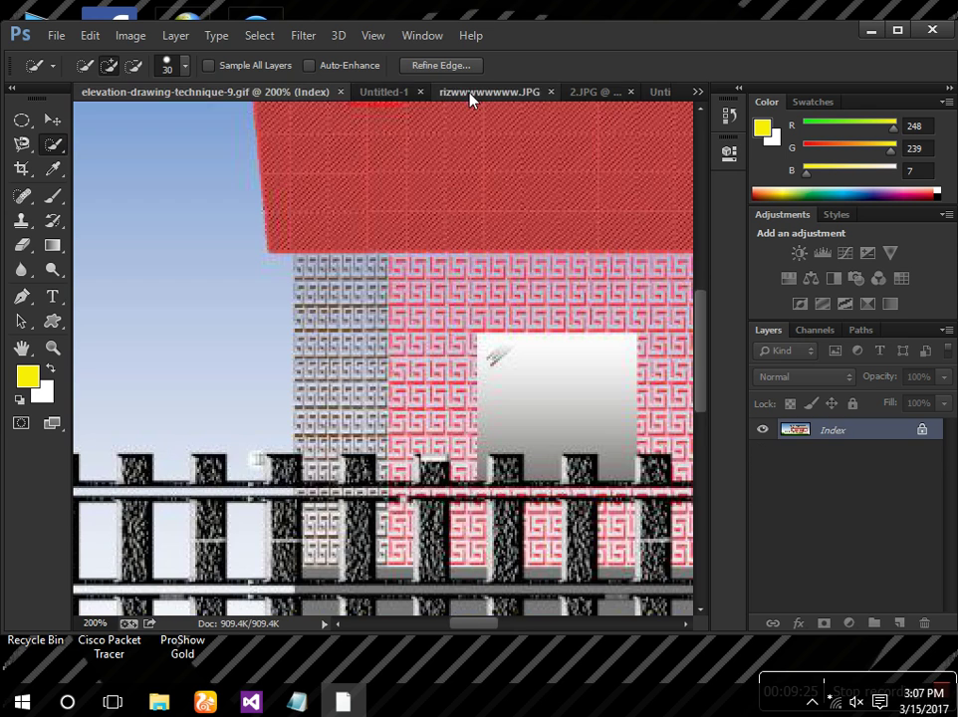
pyautogui.click(312, 93)
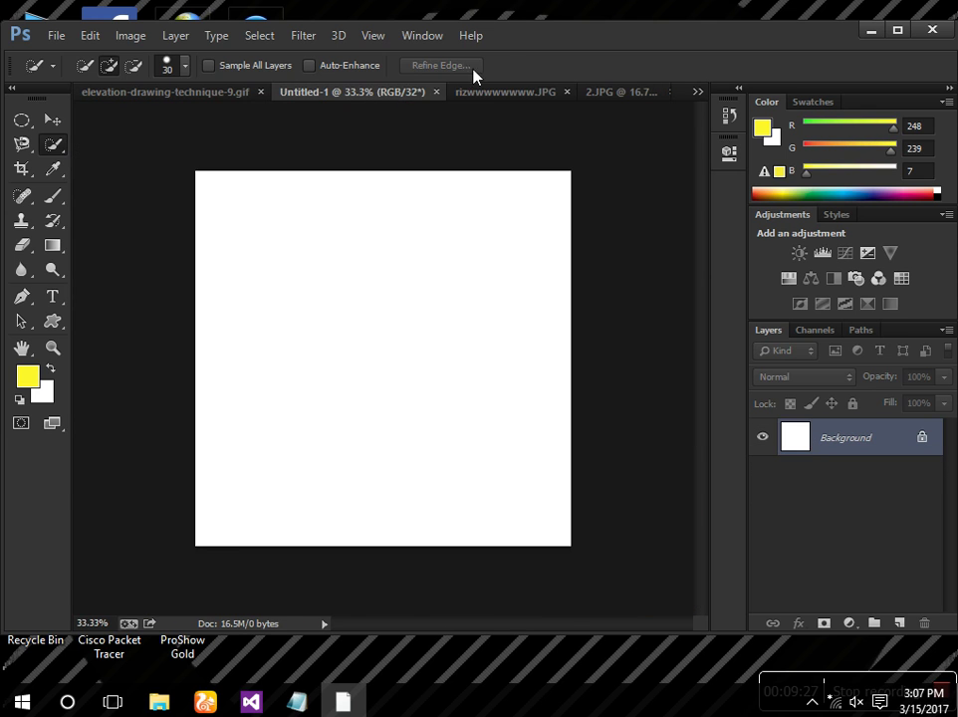
pyautogui.click(505, 92)
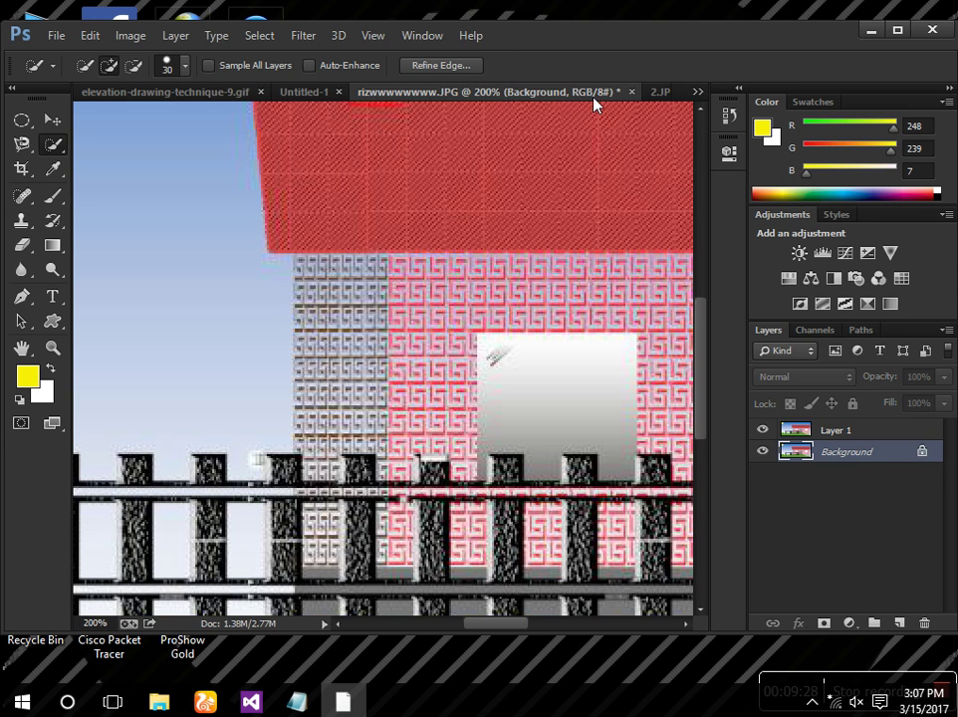
pyautogui.click(652, 92)
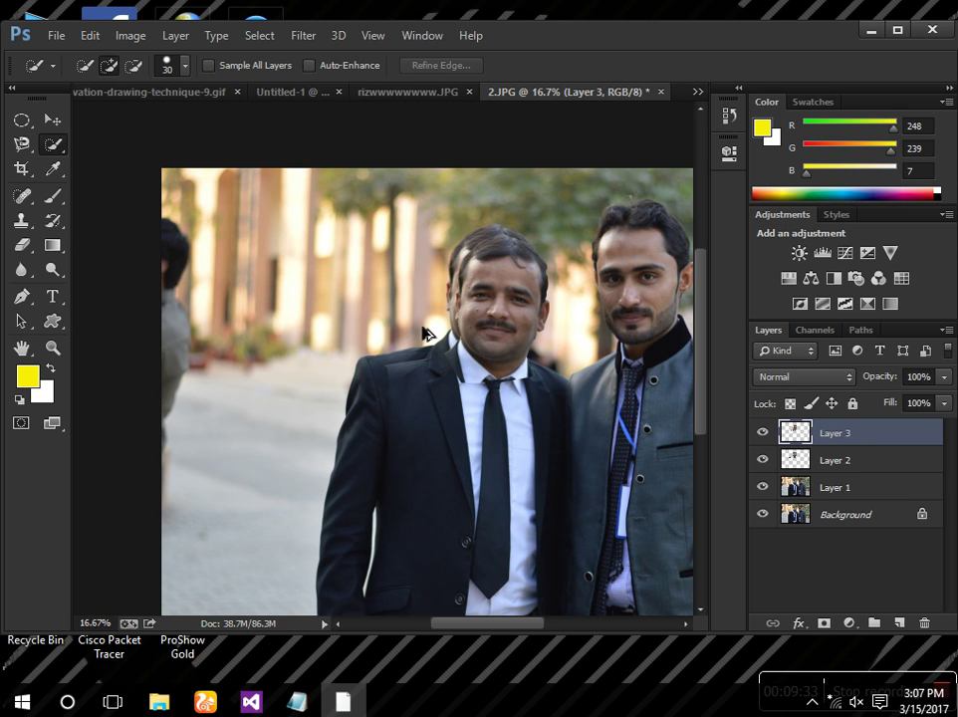
# Undo the shift of the copied head, the layer copy and the selection in 2.JPG.
pyautogui.hotkey('ctrl', 'alt', 'z')
pyautogui.hotkey('ctrl', 'alt', 'z')
pyautogui.hotkey('ctrl', 'alt', 'z')
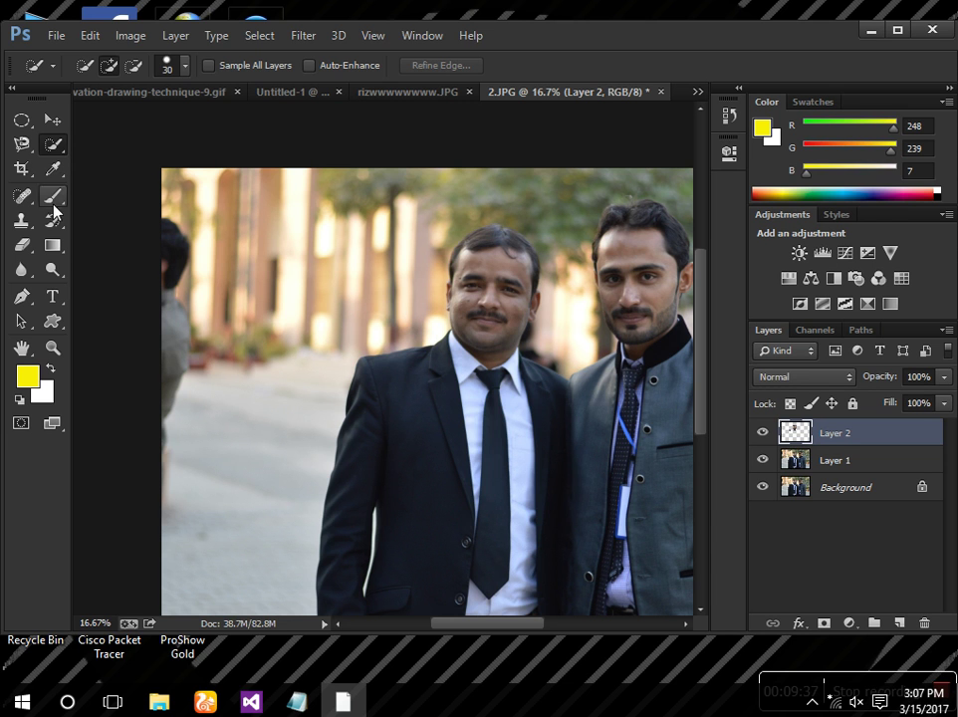
# Choose the Quick Selection tool and enlarge its brush to 200 over the black-suited man's face.
pyautogui.rightClick(52, 145)
pyautogui.click(89, 149)
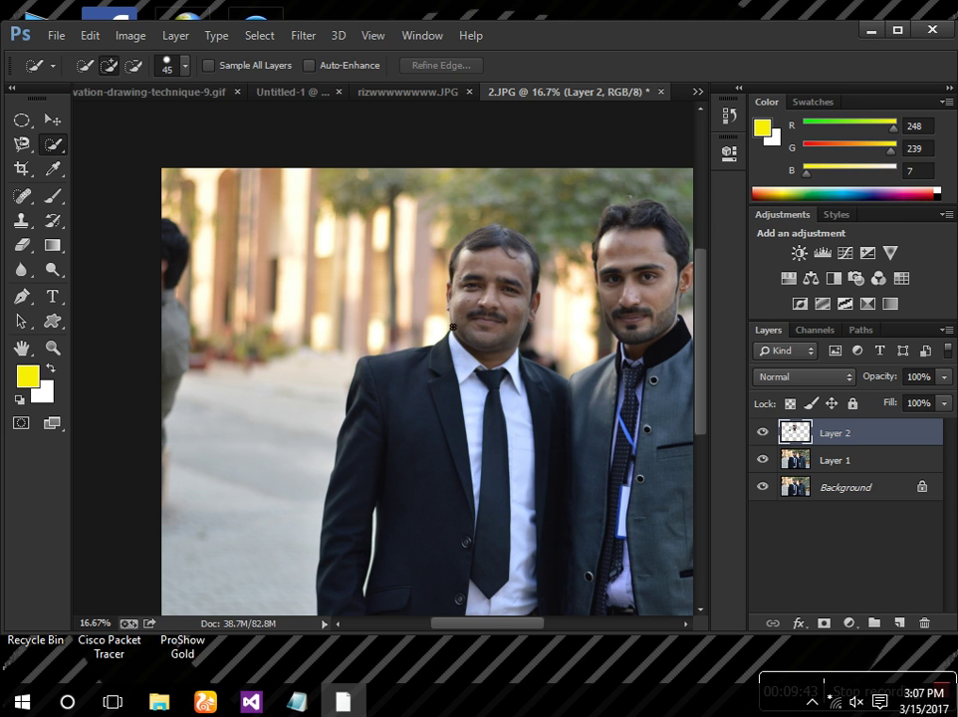
pyautogui.press(']')
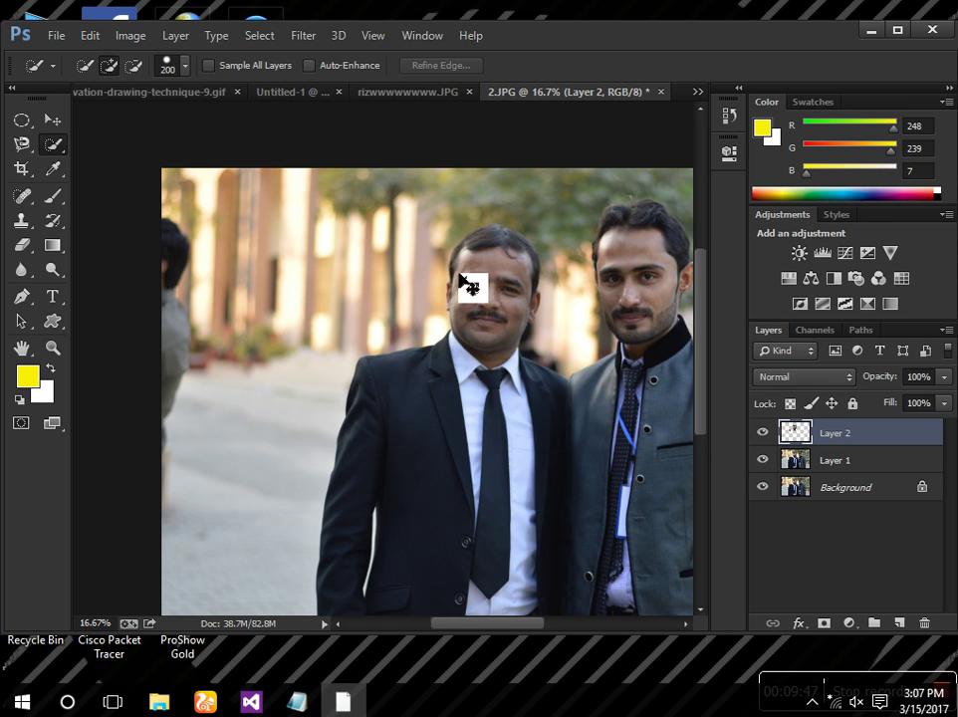
# Select the black-suited man's head and neck by painting over the face with the Quick Selection tool.
pyautogui.hotkey('ctrl', '+')
pyautogui.hotkey('ctrl', '-')
pyautogui.moveTo(501, 274); pyautogui.dragTo(506, 284)
pyautogui.moveTo(507, 329); pyautogui.dragTo(485, 372)
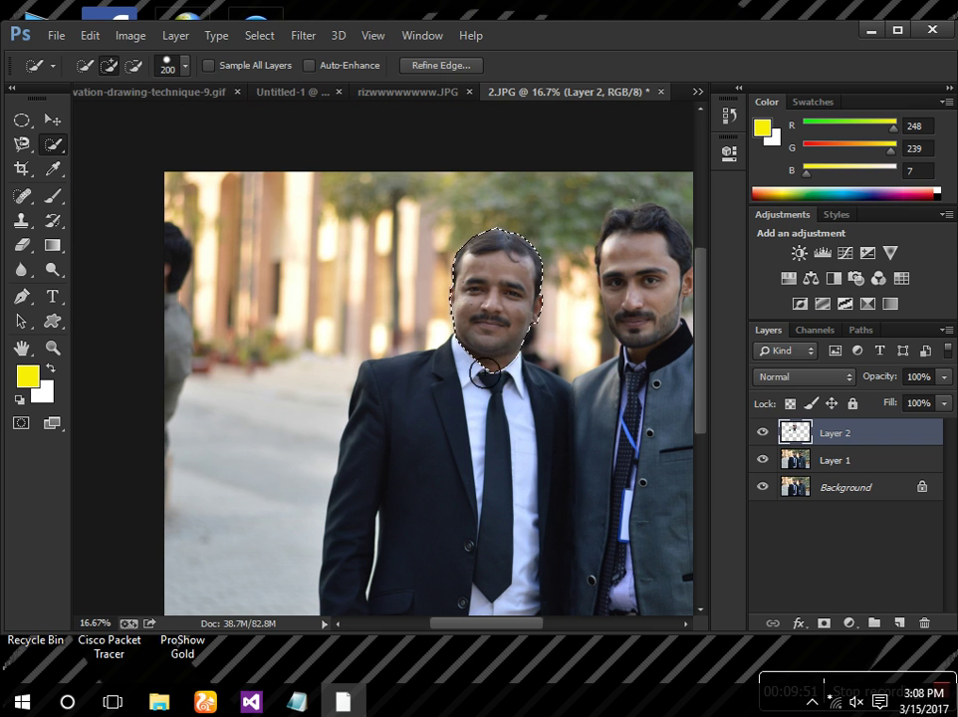
# Try painting over the black suit in the Quick Selection tool's new-selection mode, and undo back to the head selection.
pyautogui.moveTo(433, 403)
pyautogui.mouseDown()
pyautogui.moveTo(401, 404)
pyautogui.moveTo(408, 473)
pyautogui.moveTo(396, 491)
pyautogui.moveTo(391, 458)
pyautogui.mouseUp()
pyautogui.click(85, 64)
pyautogui.moveTo(370, 378)
pyautogui.mouseDown()
pyautogui.moveTo(370, 417)
pyautogui.moveTo(357, 379)
pyautogui.moveTo(392, 400)
pyautogui.mouseUp()
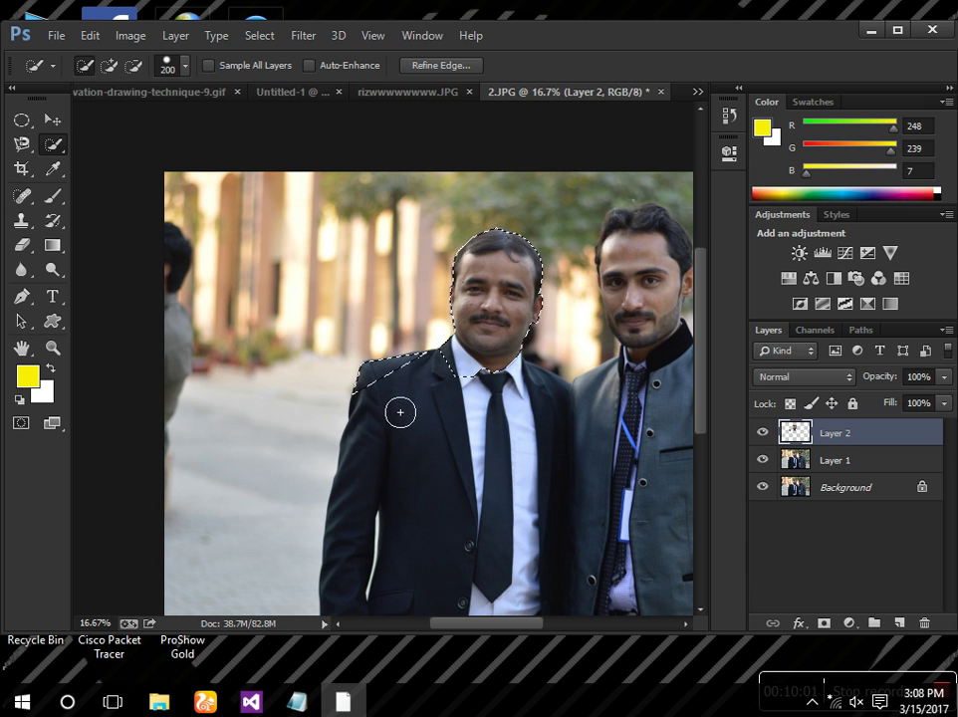
pyautogui.hotkey('ctrl', 'alt', 'z')
pyautogui.hotkey('ctrl', 'alt', 'z')
pyautogui.hotkey('ctrl', 'alt', 'z')
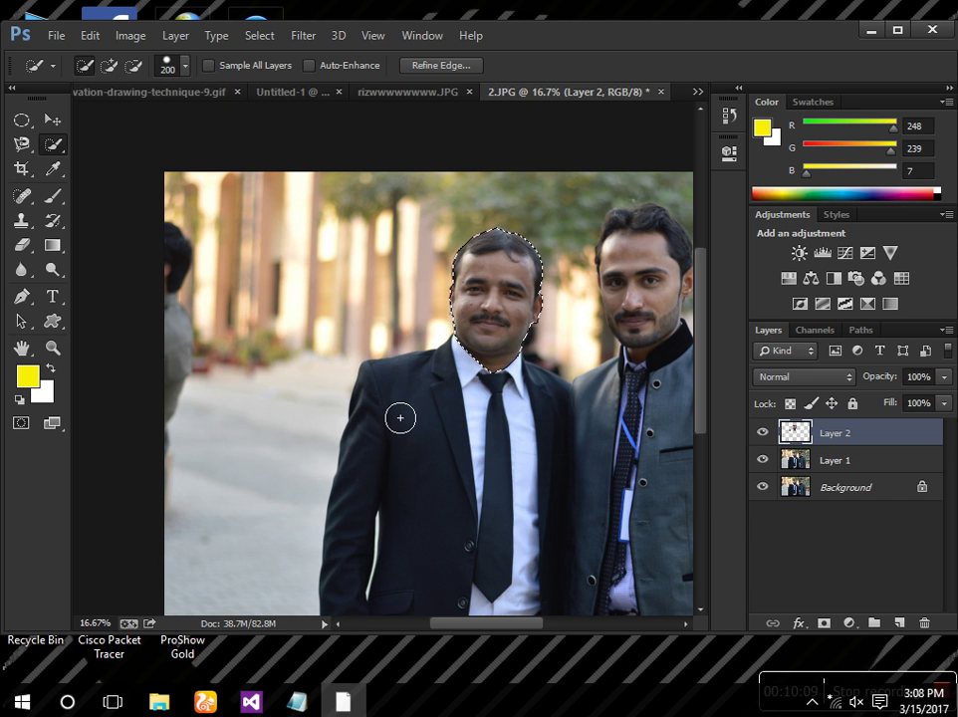
# Try adding the grey-jacketed man to the head selection, undo it, and set the Quick Selection tool to subtract mode.
pyautogui.click(109, 71)
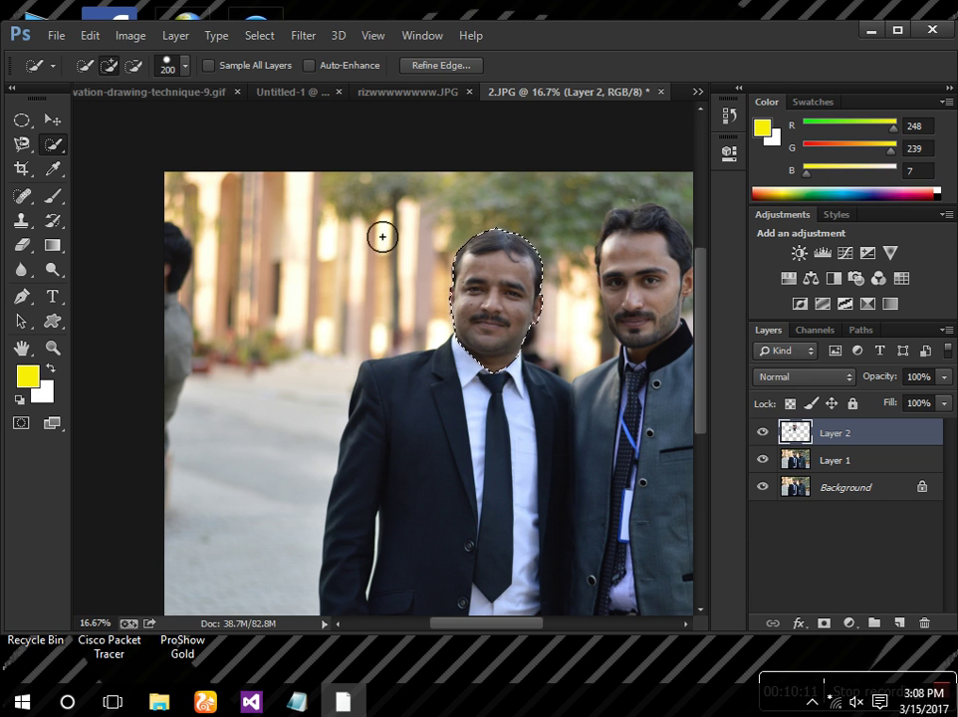
pyautogui.moveTo(489, 304)
pyautogui.mouseDown()
pyautogui.moveTo(390, 335)
pyautogui.moveTo(266, 343)
pyautogui.mouseUp()
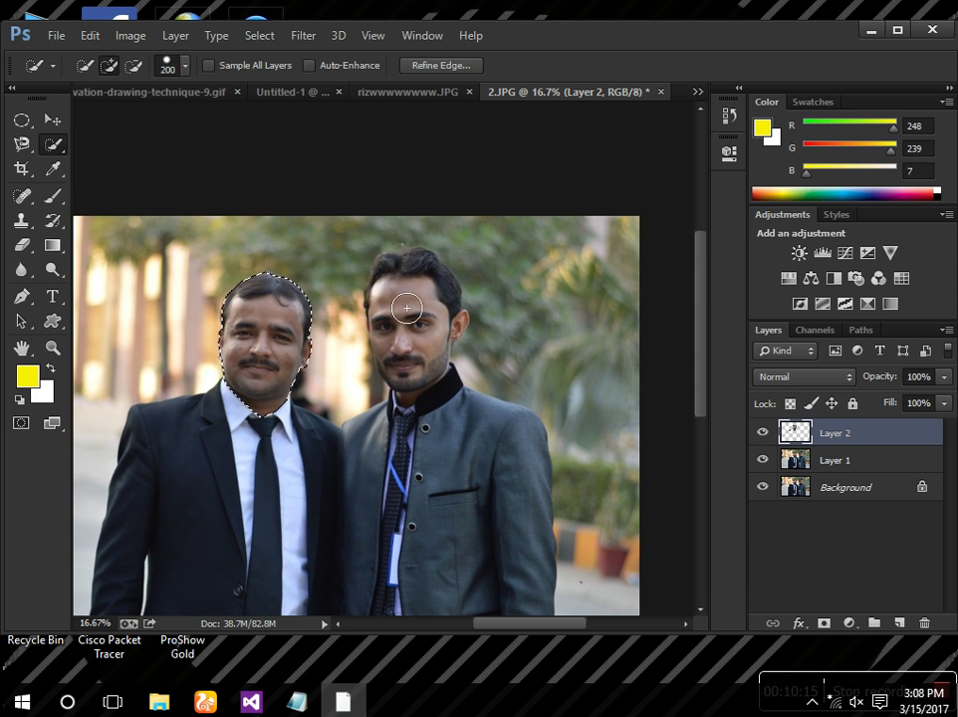
pyautogui.moveTo(416, 294)
pyautogui.mouseDown()
pyautogui.moveTo(438, 395)
pyautogui.moveTo(515, 534)
pyautogui.moveTo(510, 584)
pyautogui.mouseUp()
pyautogui.hotkey('ctrl', 'z')
pyautogui.moveTo(376, 522); pyautogui.dragTo(427, 445)
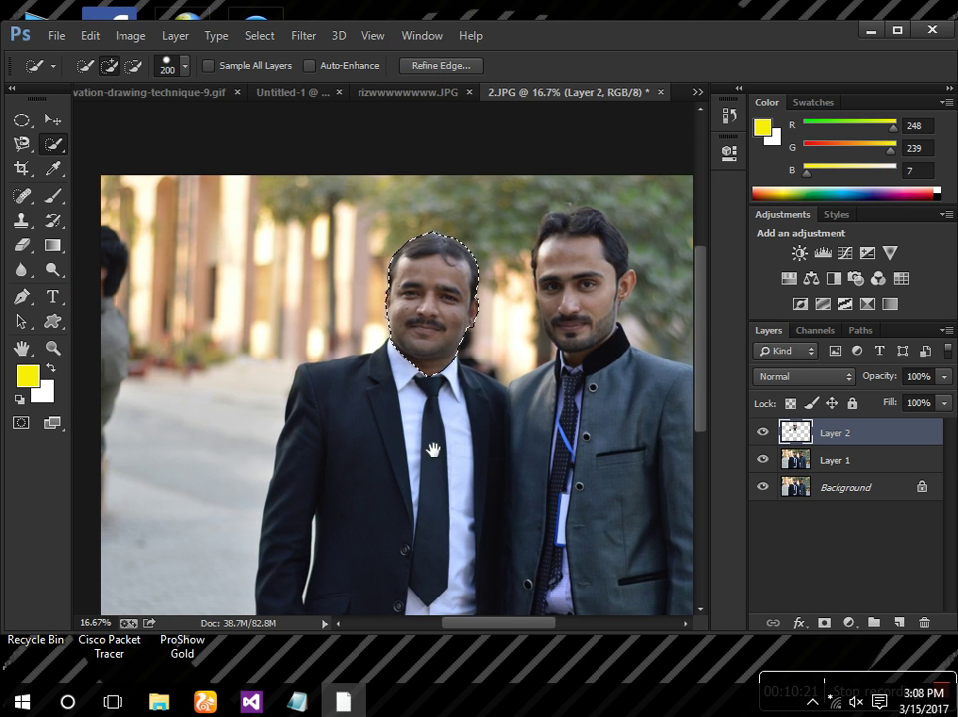
pyautogui.click(133, 64)
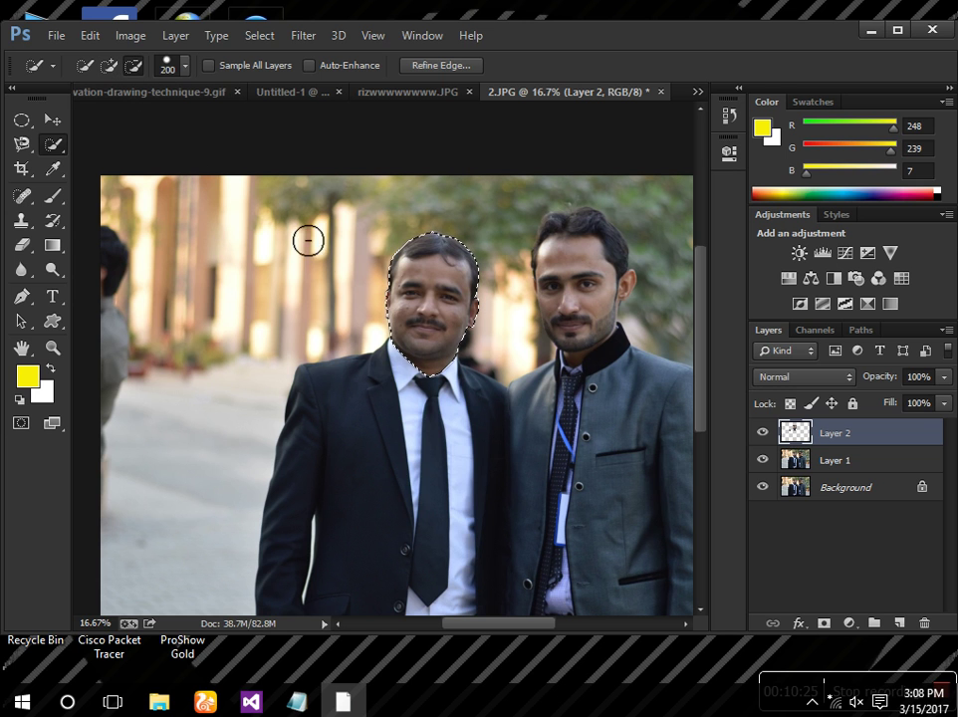
# Switch to the Magic Wand Tool and clear the head selection.
pyautogui.moveTo(54, 153); pyautogui.dragTo(96, 167)
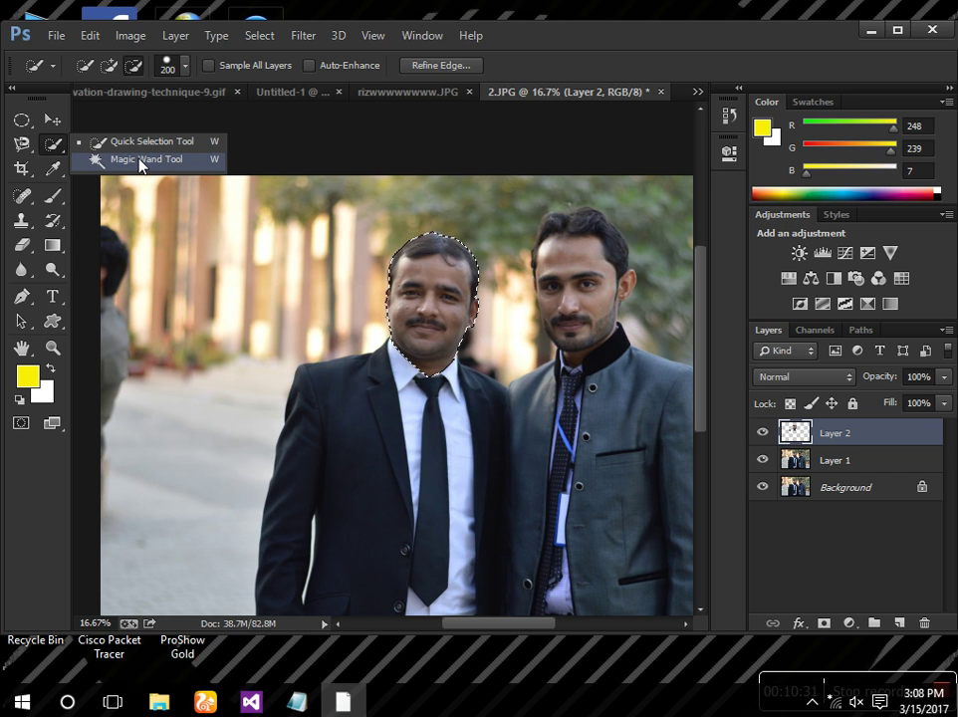
pyautogui.click(140, 162)
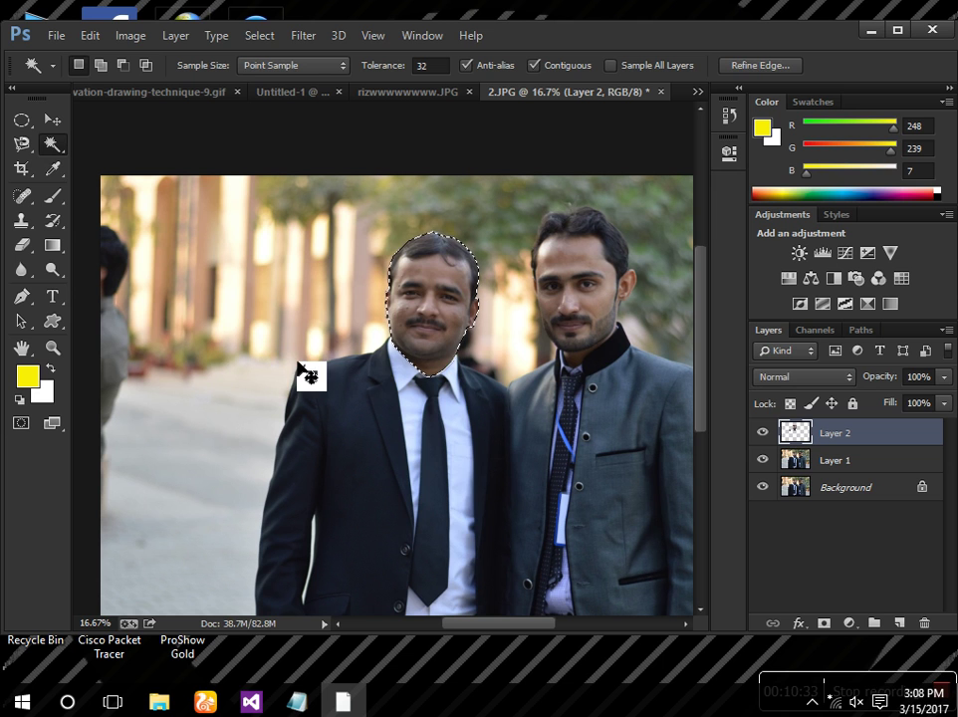
pyautogui.hotkey('ctrl', 'd')
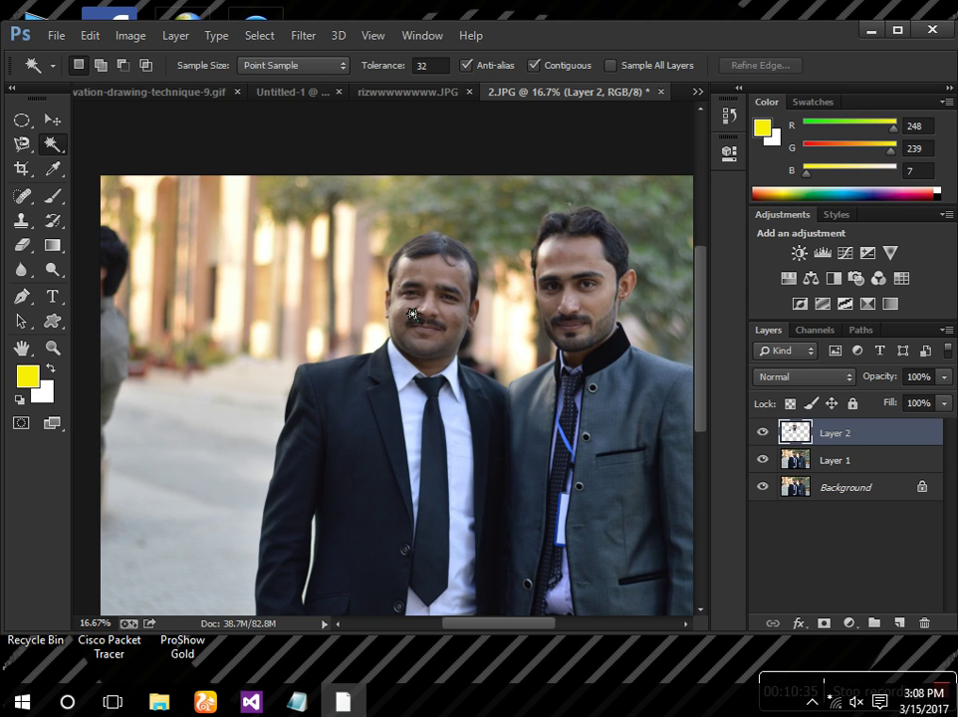
# Try the Magic Wand over both men's jackets with Layer 2 active, clearing the selection after each attempt.
pyautogui.click(376, 497)
pyautogui.hotkey('ctrl', 'd')
pyautogui.click(619, 430)
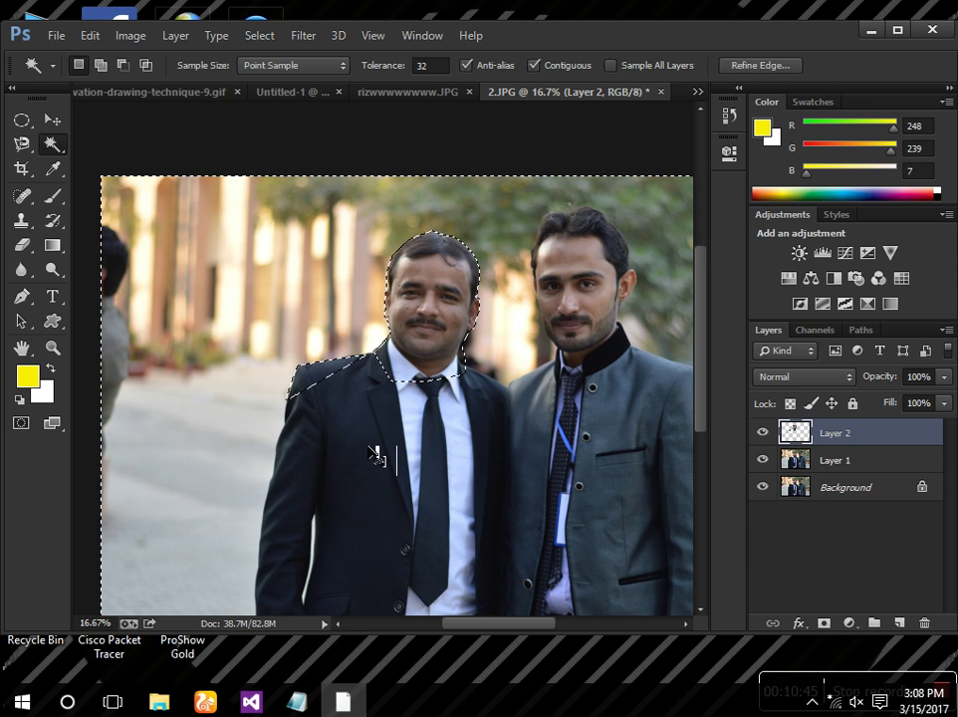
pyautogui.hotkey('ctrl', 'd')
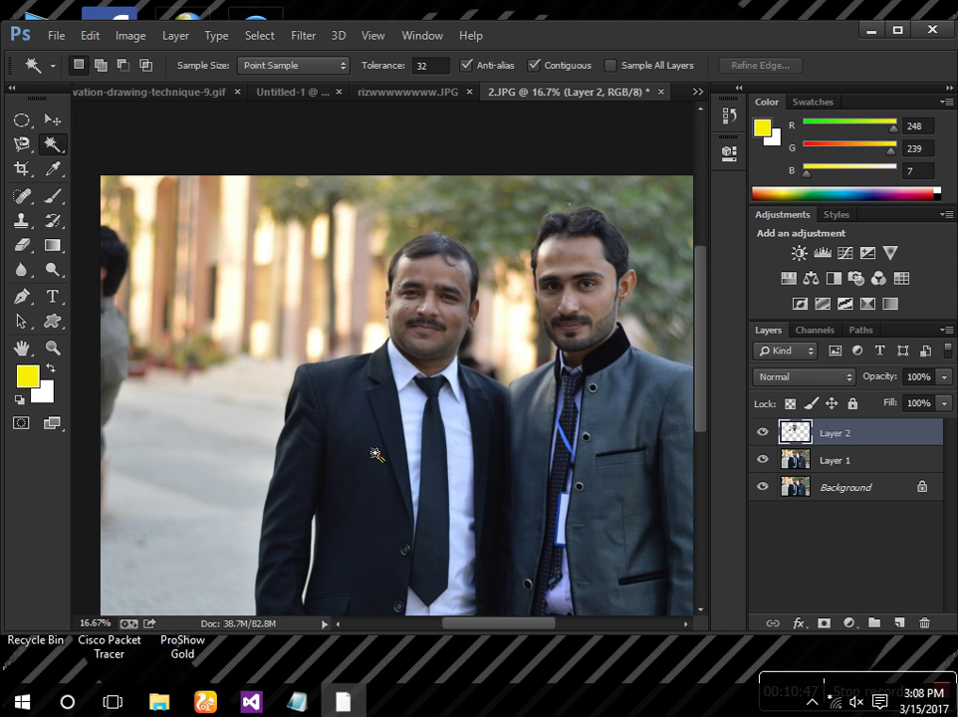
# Activate Layer 1 and sample the black jacket, the man's hair and the jacket again with the Magic Wand at tolerance 32.
pyautogui.click(792, 490)
pyautogui.click(792, 460)
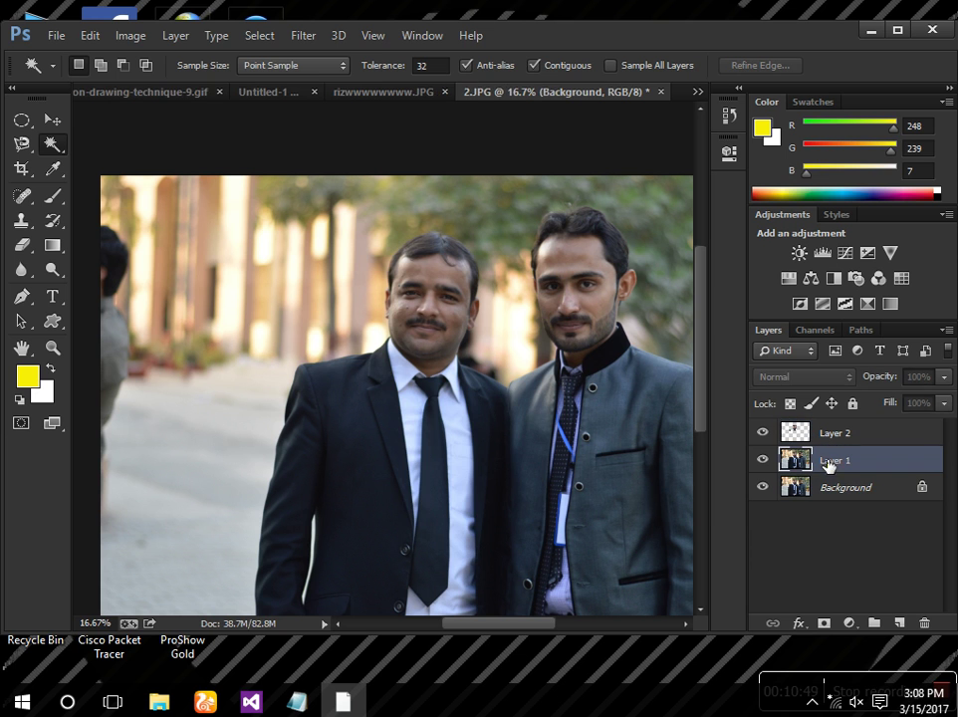
pyautogui.click(390, 499)
pyautogui.moveTo(371, 503); pyautogui.dragTo(306, 347)
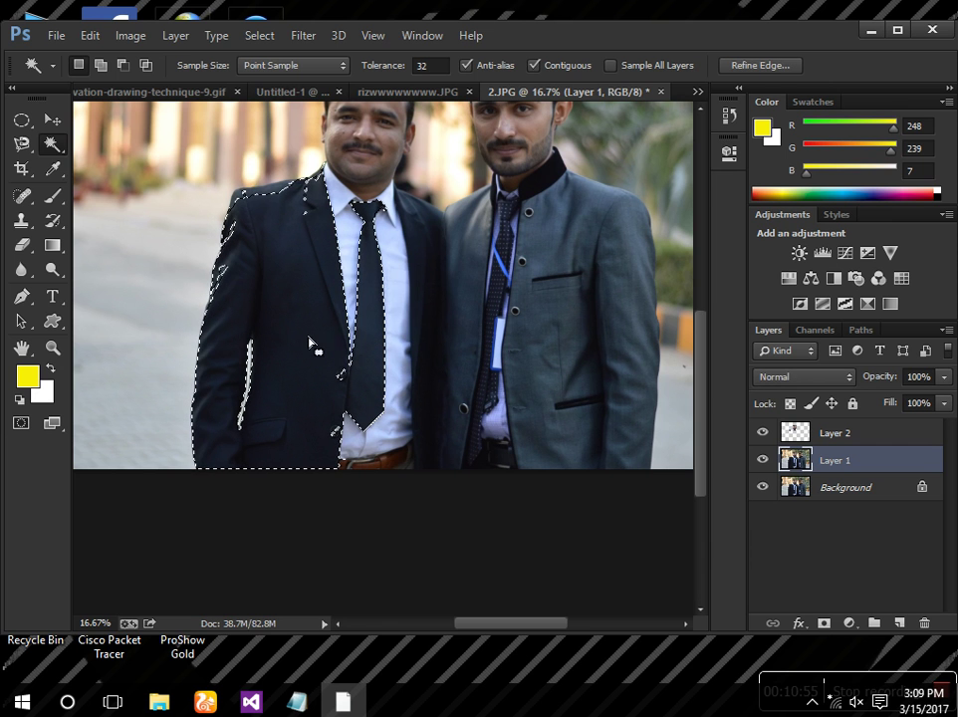
pyautogui.moveTo(274, 300); pyautogui.dragTo(314, 369)
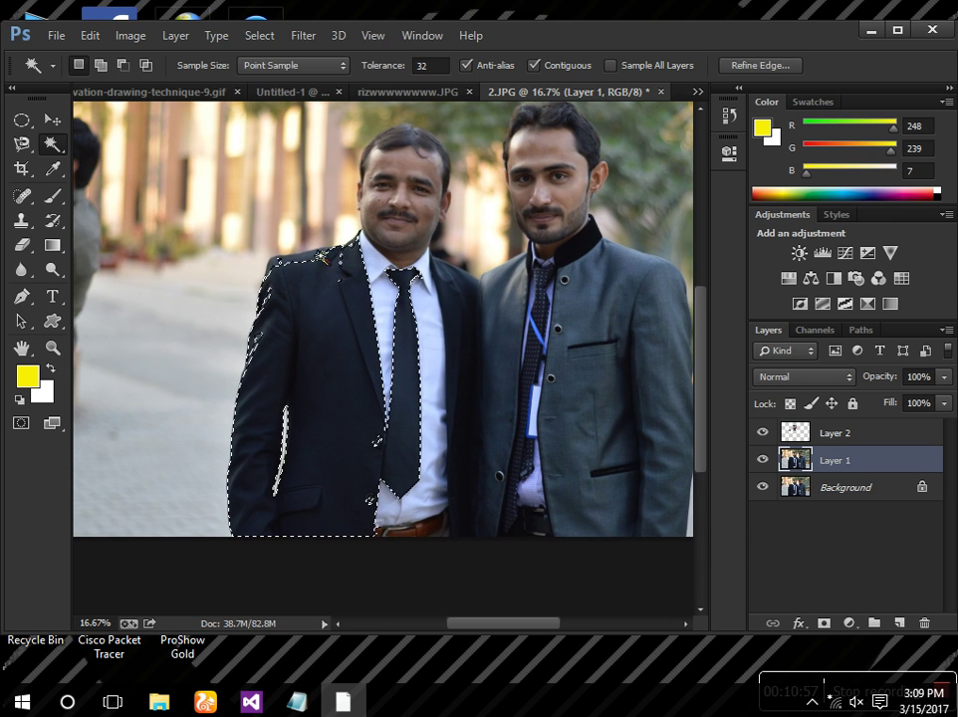
pyautogui.click(398, 145)
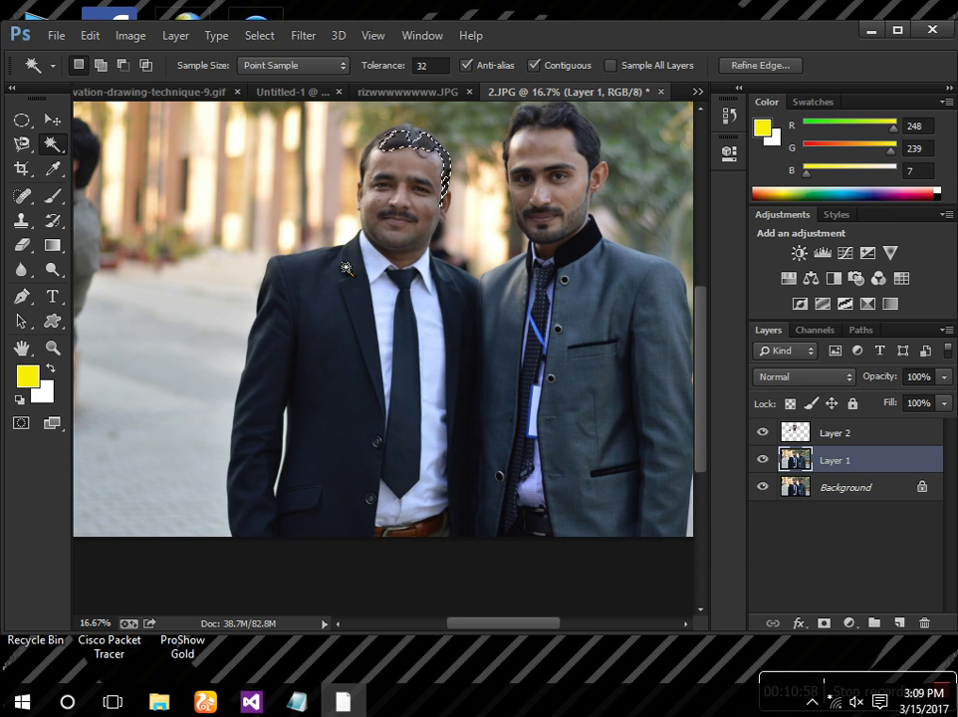
pyautogui.click(337, 370)
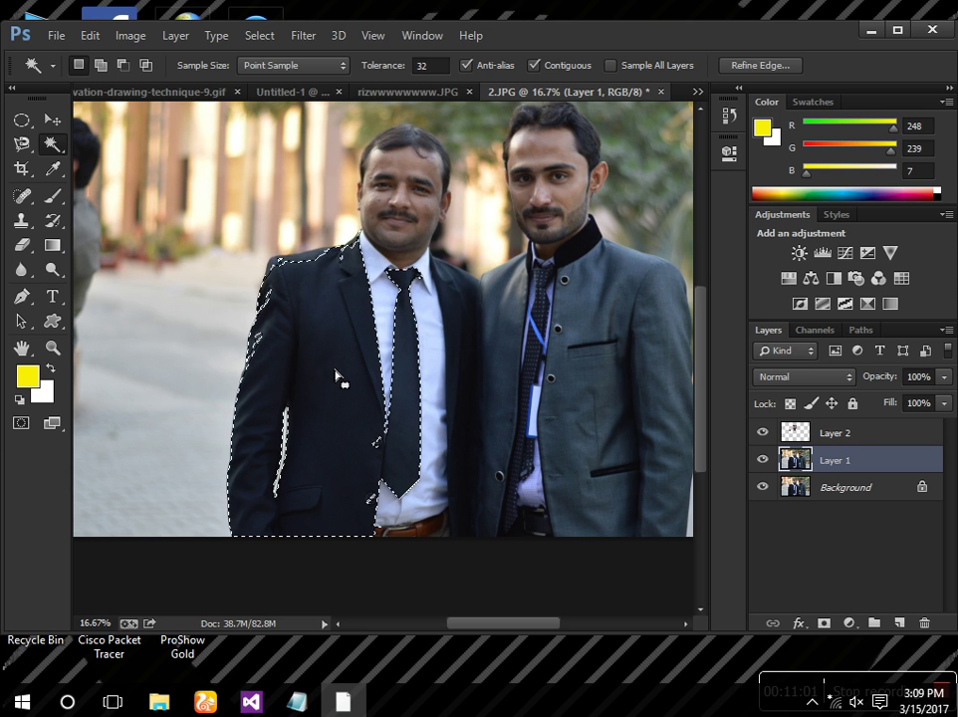
# Sample the white shirt on both sides of the tie with the Magic Wand.
pyautogui.click(435, 391)
pyautogui.click(386, 329)
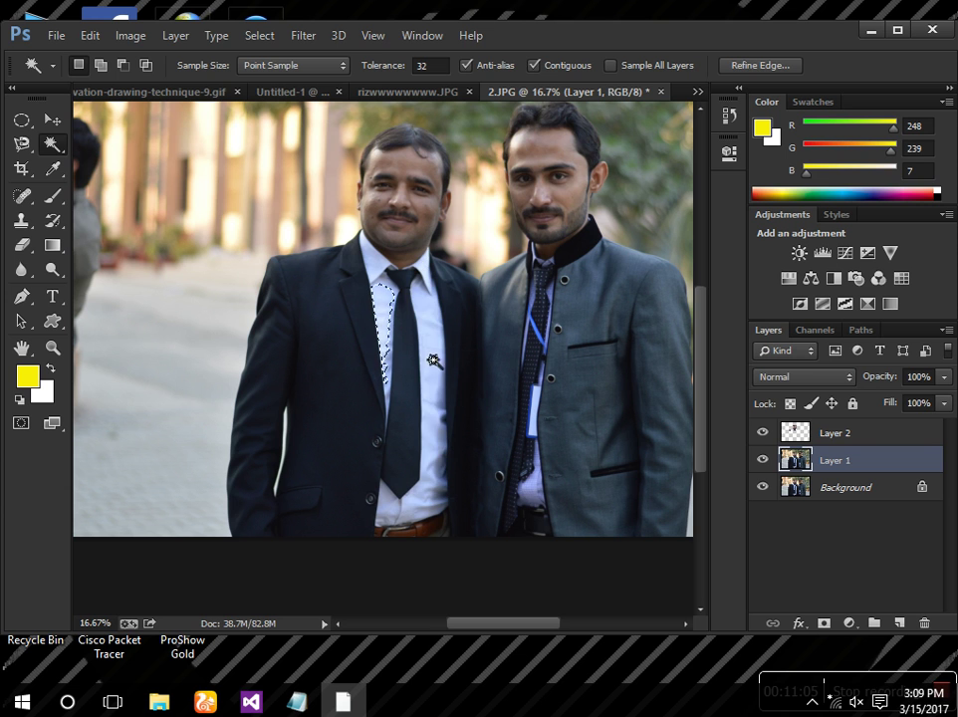
pyautogui.click(434, 384)
pyautogui.moveTo(422, 433); pyautogui.dragTo(378, 406)
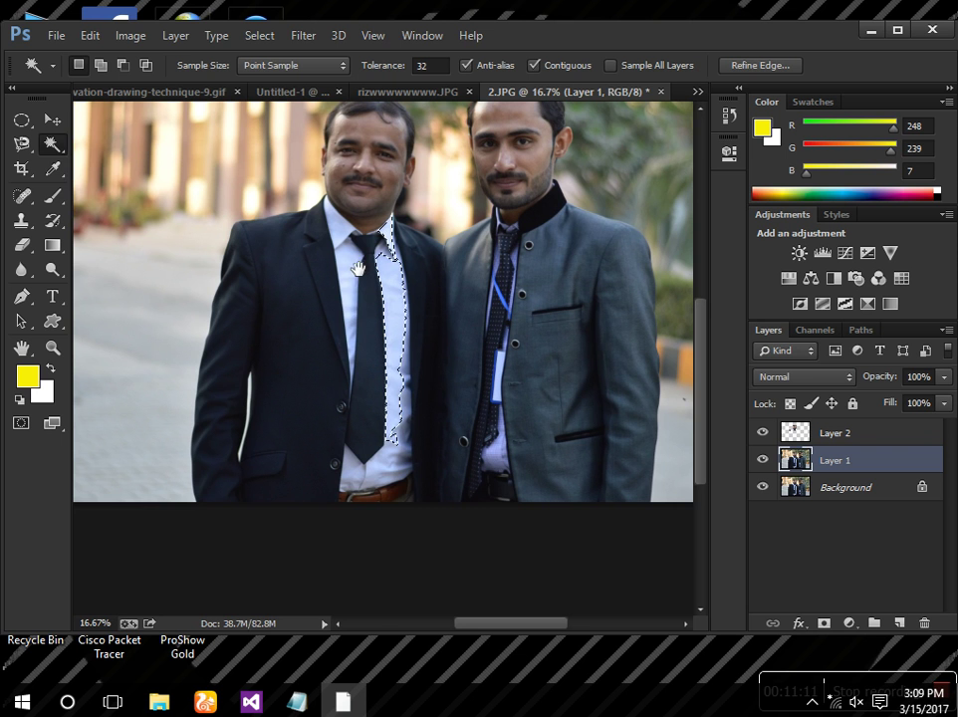
pyautogui.moveTo(356, 265); pyautogui.dragTo(360, 311)
# Select the white shirt collar beside the jacket lapel with the Magic Wand at 50% zoom.
pyautogui.hotkey('ctrl', '+')
pyautogui.hotkey('ctrl', '+')
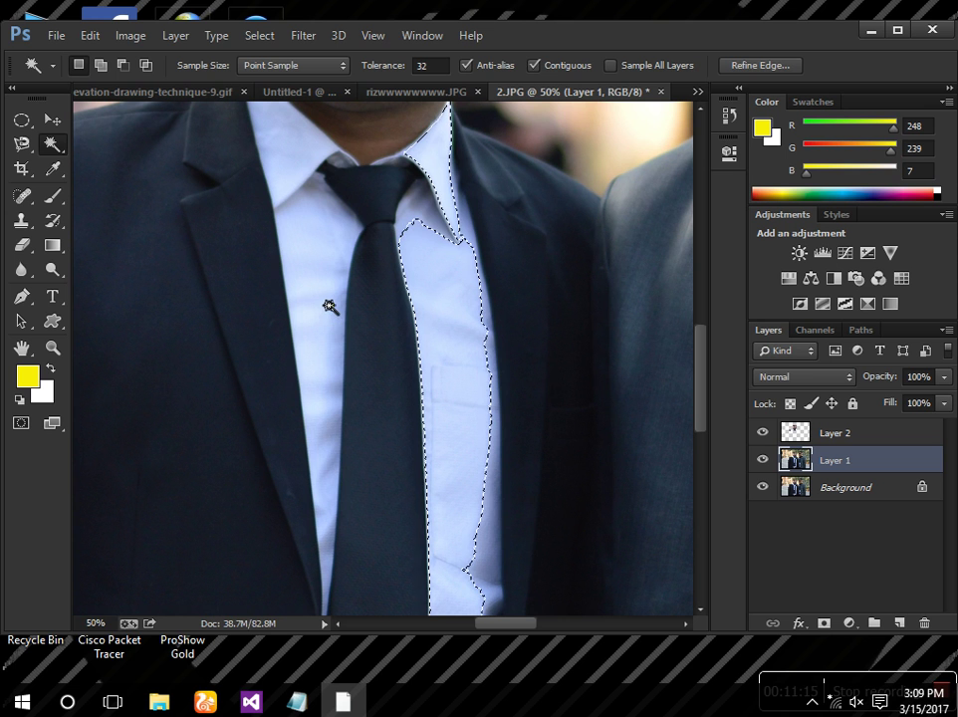
pyautogui.click(325, 307)
pyautogui.click(295, 158)
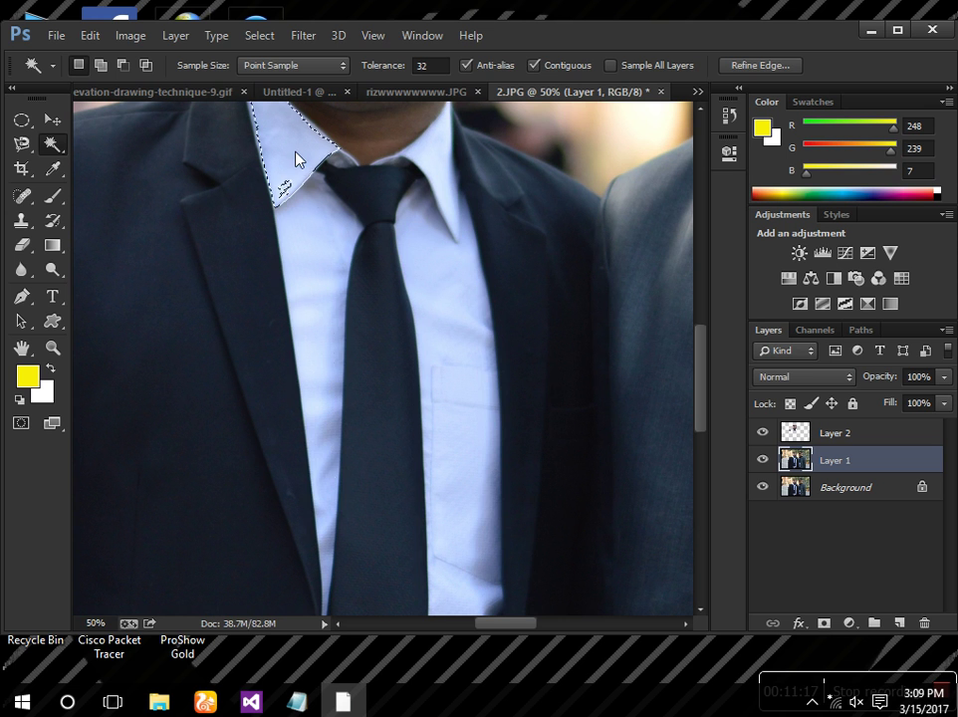
pyautogui.moveTo(293, 163); pyautogui.dragTo(377, 275)
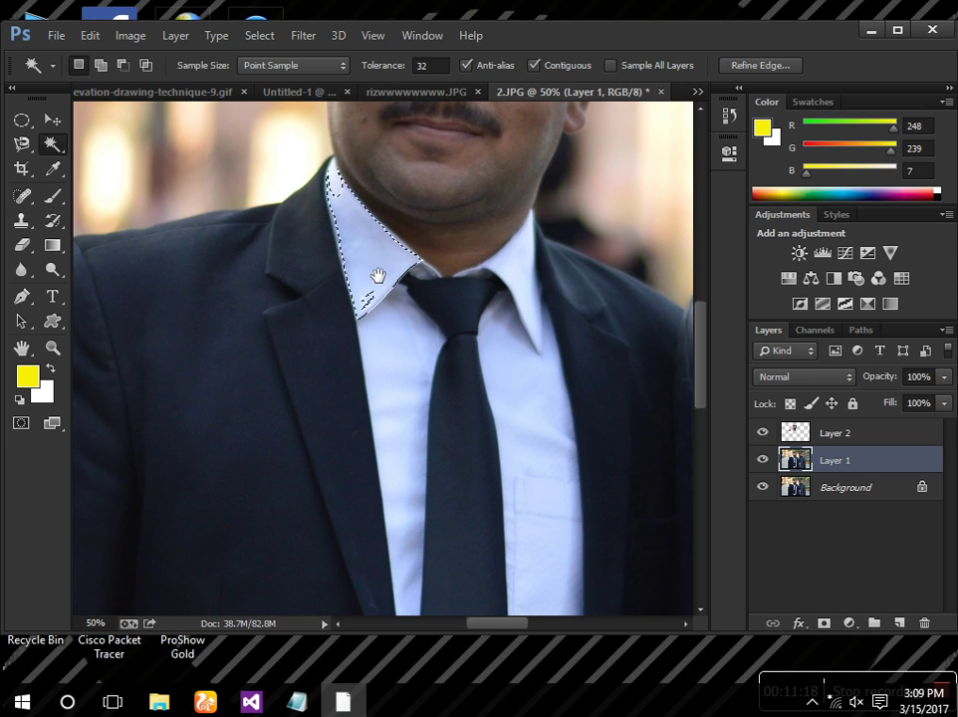
# Switch to the Crop Tool and step back through the history of 2.JPG to before Layer 2 was created.
pyautogui.click(20, 167)
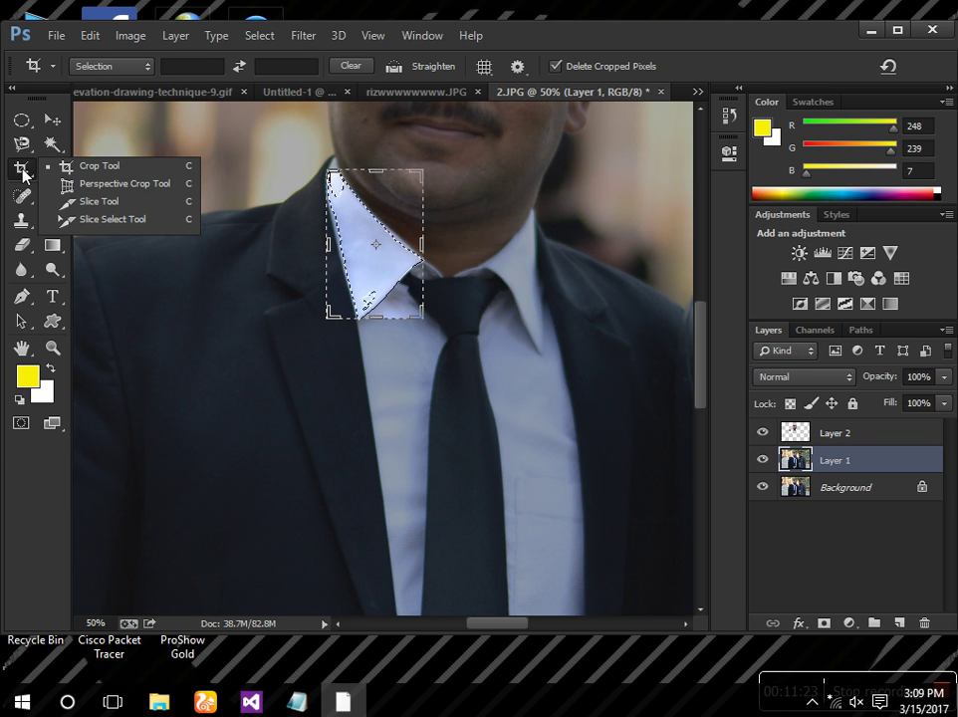
pyautogui.click(24, 174)
pyautogui.hotkey('ctrl', 'alt', 'z')
pyautogui.hotkey('ctrl', 'alt', 'z')
pyautogui.hotkey('ctrl', 'alt', 'z')
pyautogui.hotkey('ctrl', 'alt', 'z')
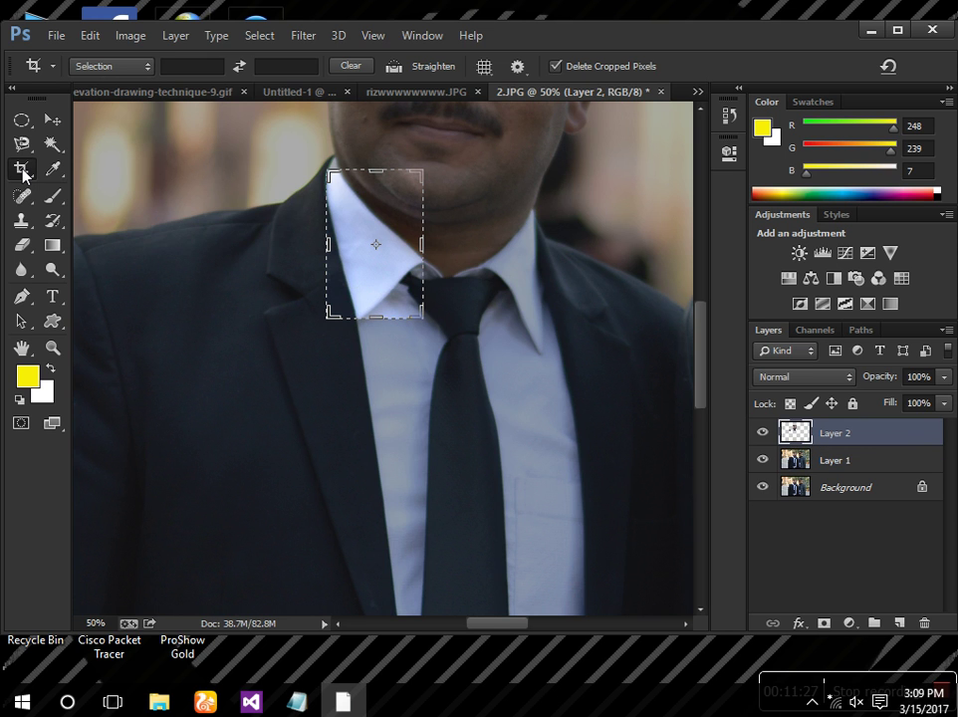
pyautogui.hotkey('ctrl', 'alt', 'z')
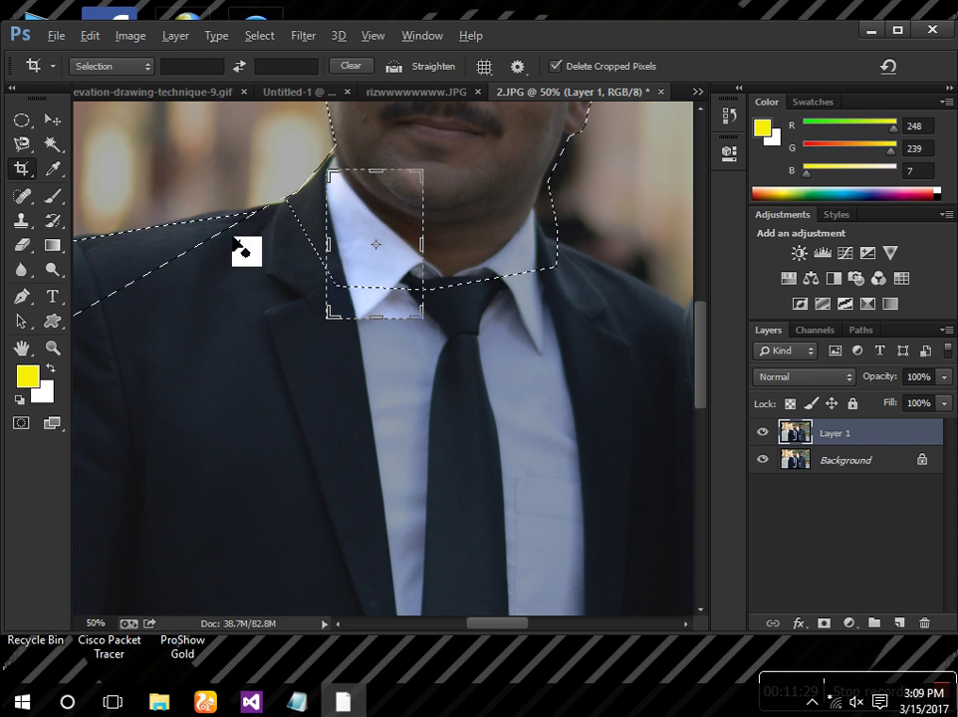
# Hide Layer 1, clear the selection and reactivate the Crop Tool, showing the photo at 25% zoom.
pyautogui.click(769, 434)
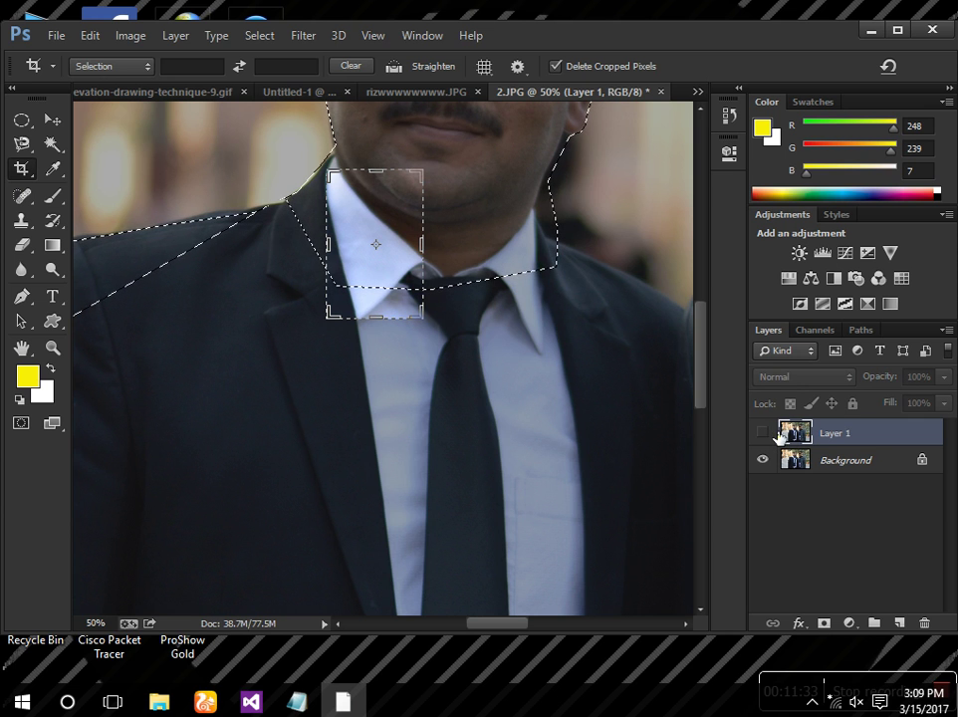
pyautogui.hotkey('ctrl', 'd')
pyautogui.click(21, 120)
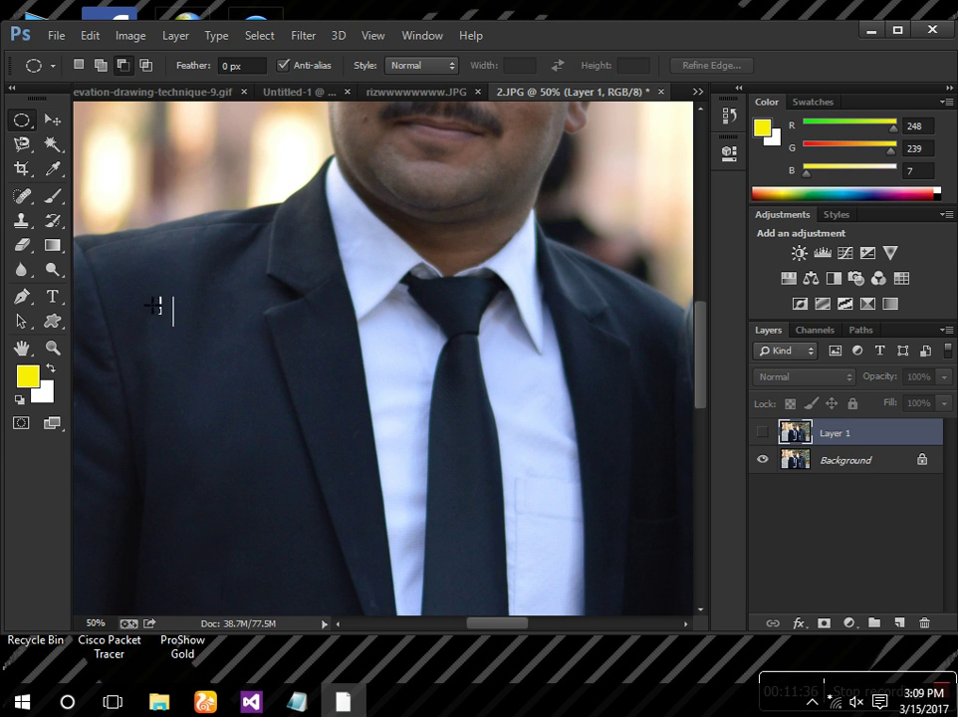
pyautogui.click(21, 168)
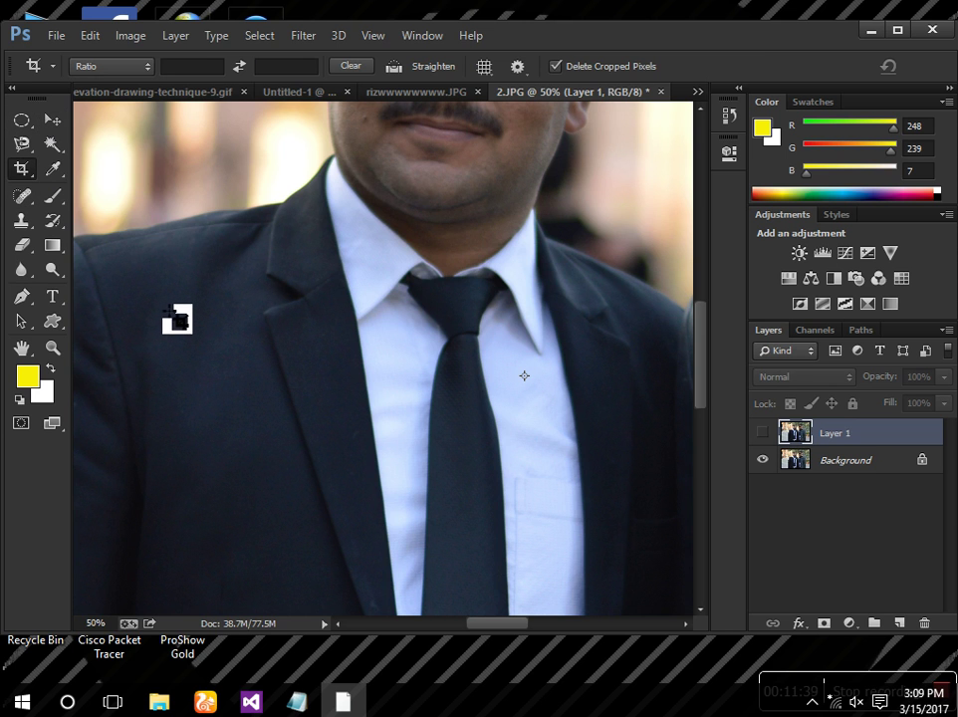
pyautogui.hotkey('ctrl', '-')
pyautogui.hotkey('ctrl', '-')
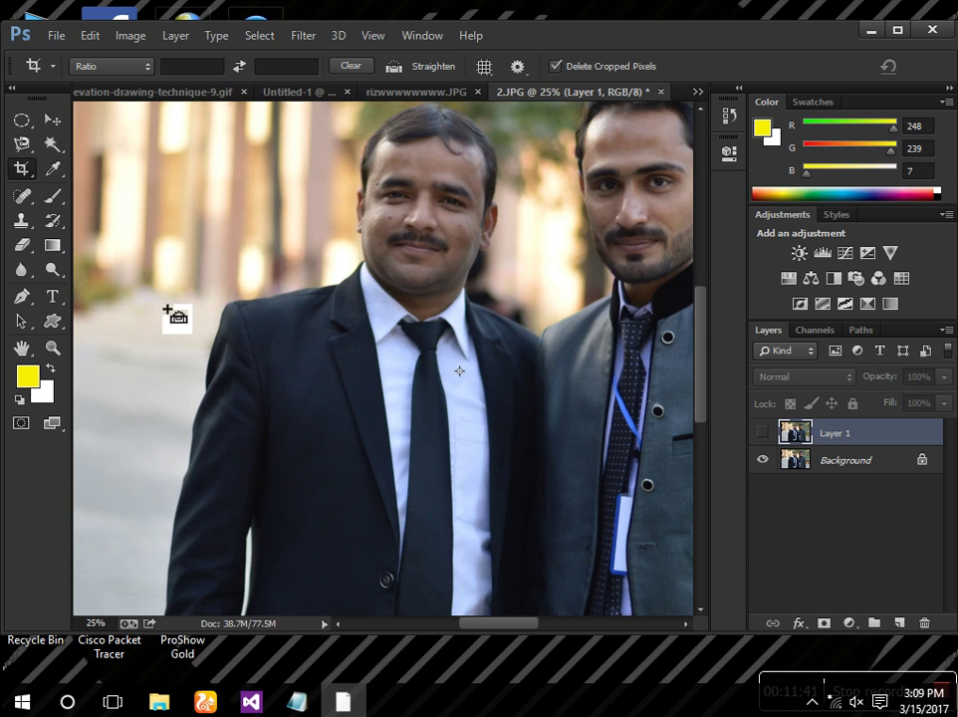
# Open the maxresdefault image from the p1 folder and show the Crop Tool's variants.
pyautogui.click(55, 37)
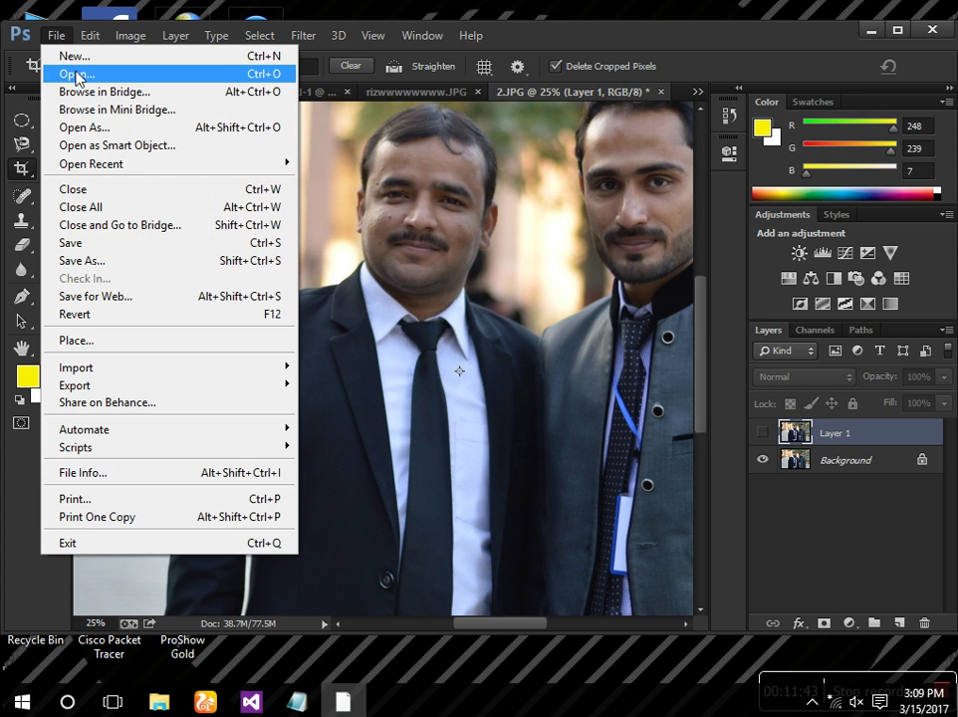
pyautogui.click(76, 77)
pyautogui.doubleClick(361, 212)
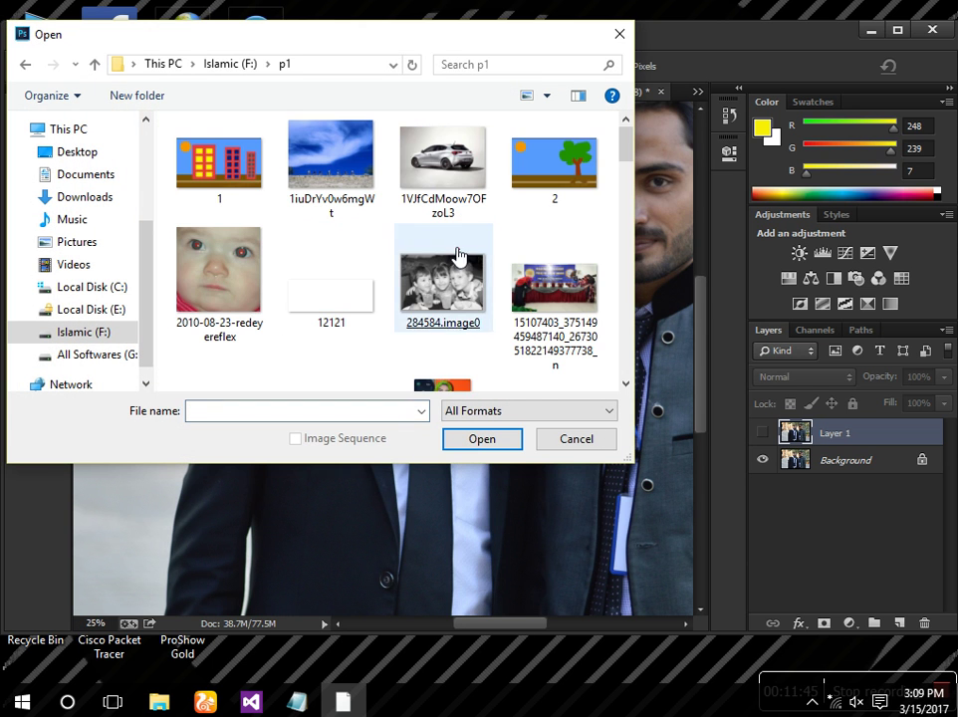
pyautogui.moveTo(625, 155); pyautogui.dragTo(587, 145)
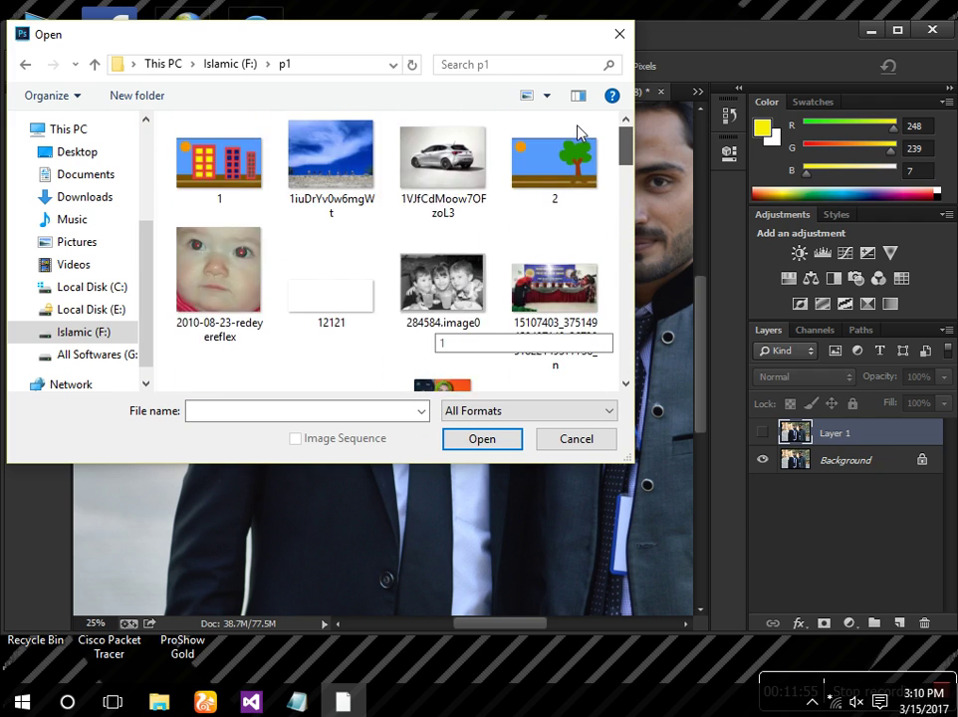
pyautogui.scroll(-15, 462, 174)
pyautogui.click(483, 284)
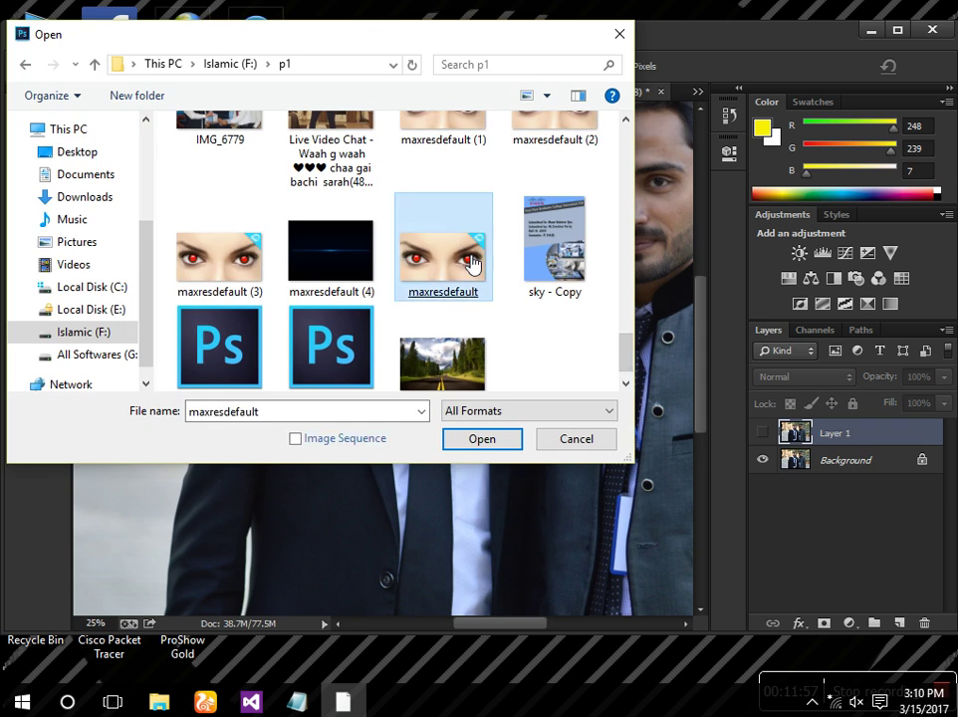
pyautogui.doubleClick(472, 264)
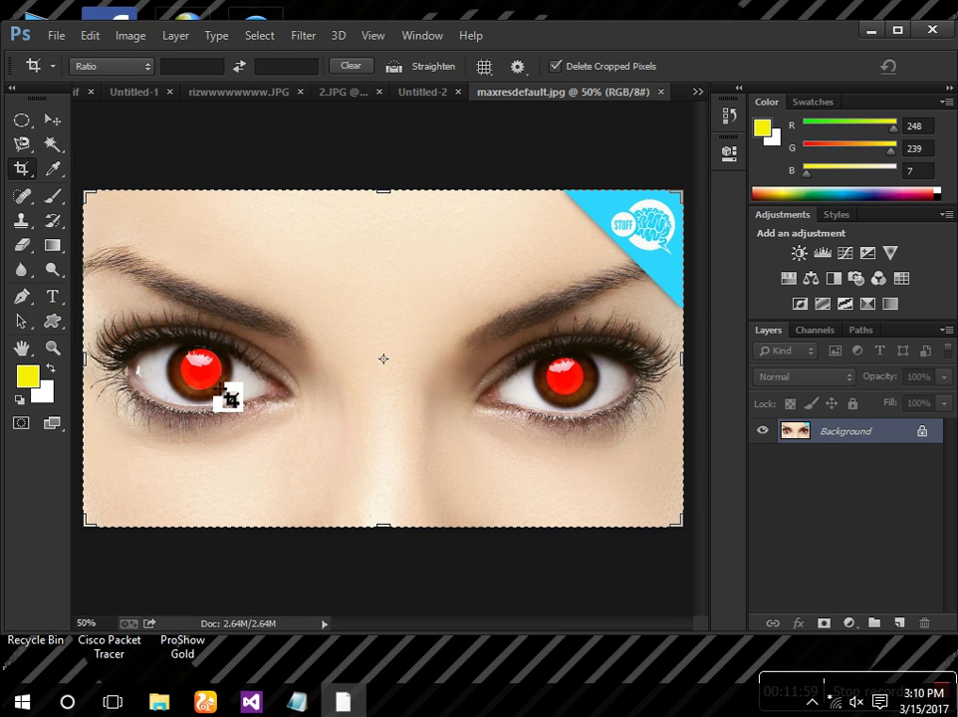
pyautogui.rightClick(21, 176)
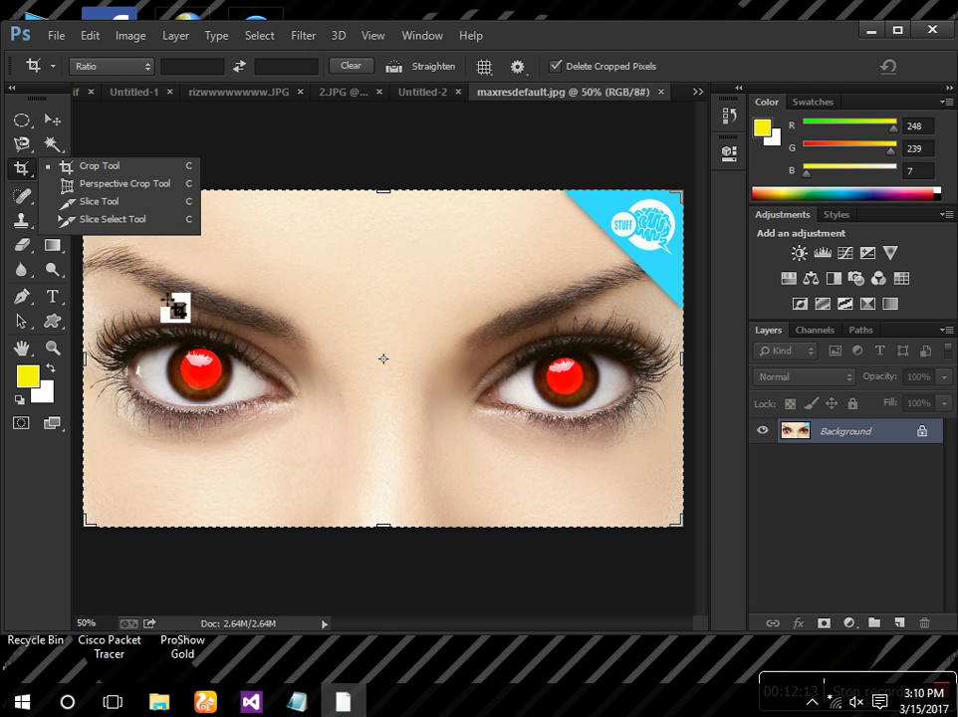
# Open the Capture image from the p1 folder.
pyautogui.click(25, 169)
pyautogui.rightClick(25, 169)
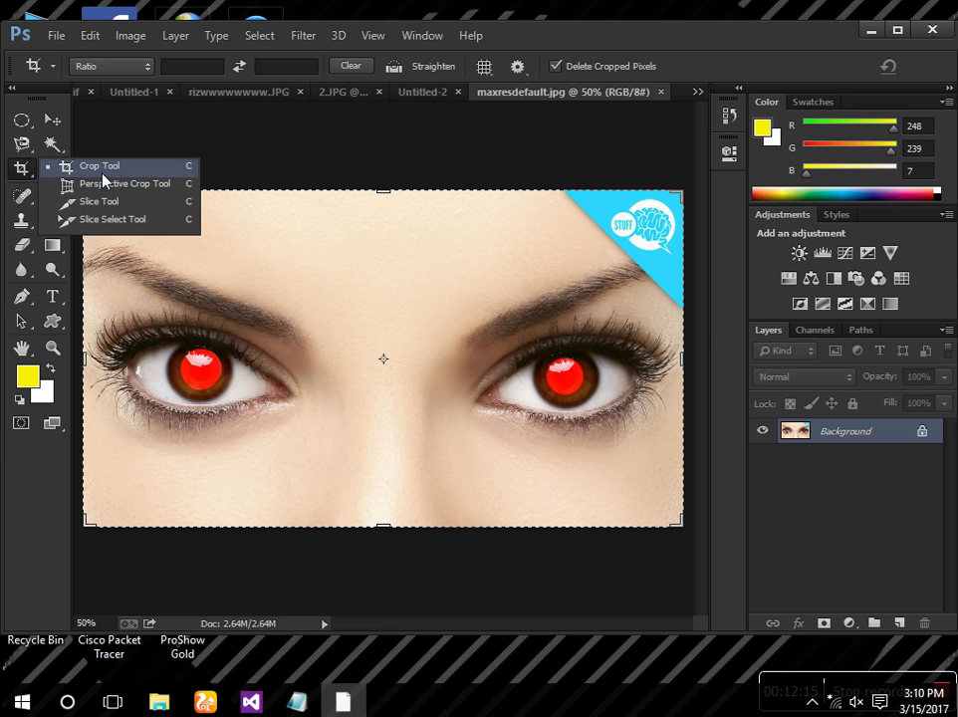
pyautogui.click(56, 37)
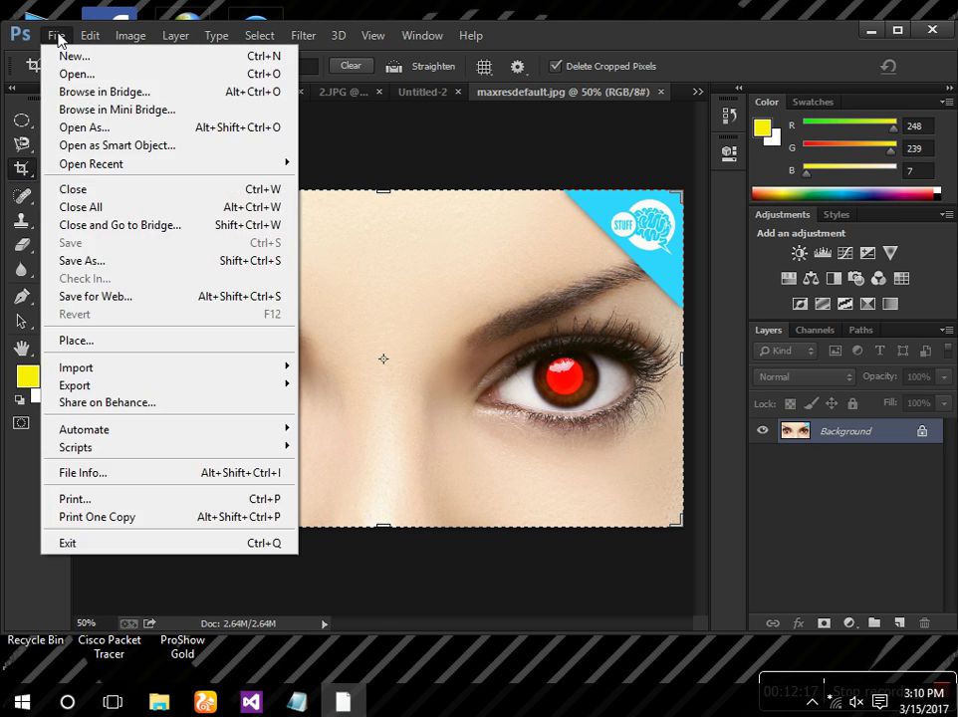
pyautogui.click(89, 74)
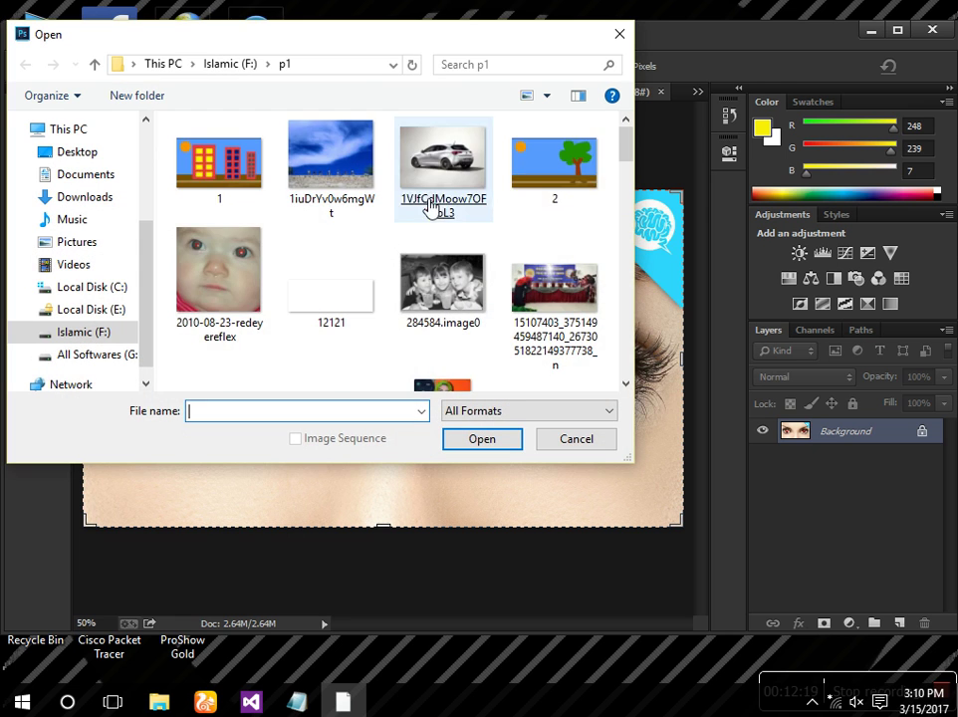
pyautogui.scroll(-5, 541, 214)
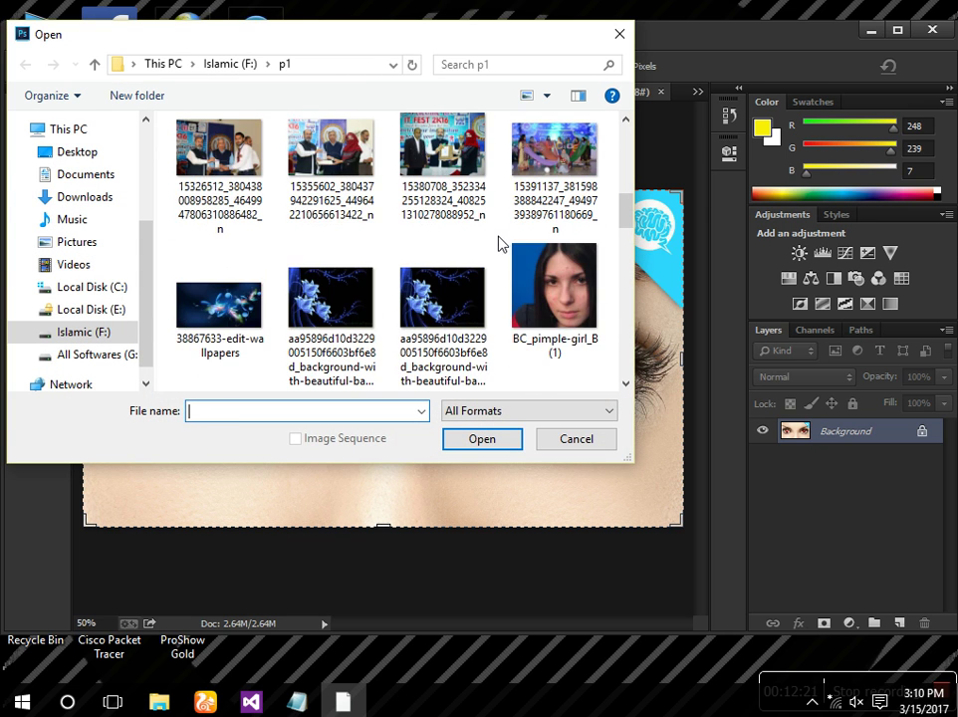
pyautogui.scroll(-2, 497, 249)
pyautogui.scroll(-2, 468, 255)
pyautogui.scroll(1, 482, 250)
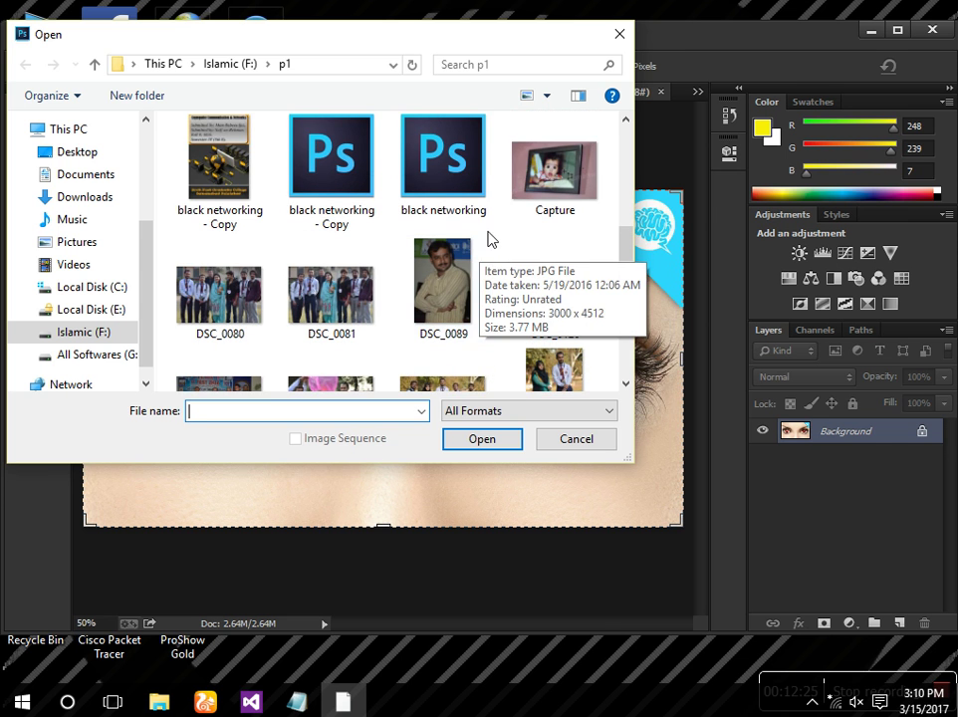
pyautogui.doubleClick(550, 182)
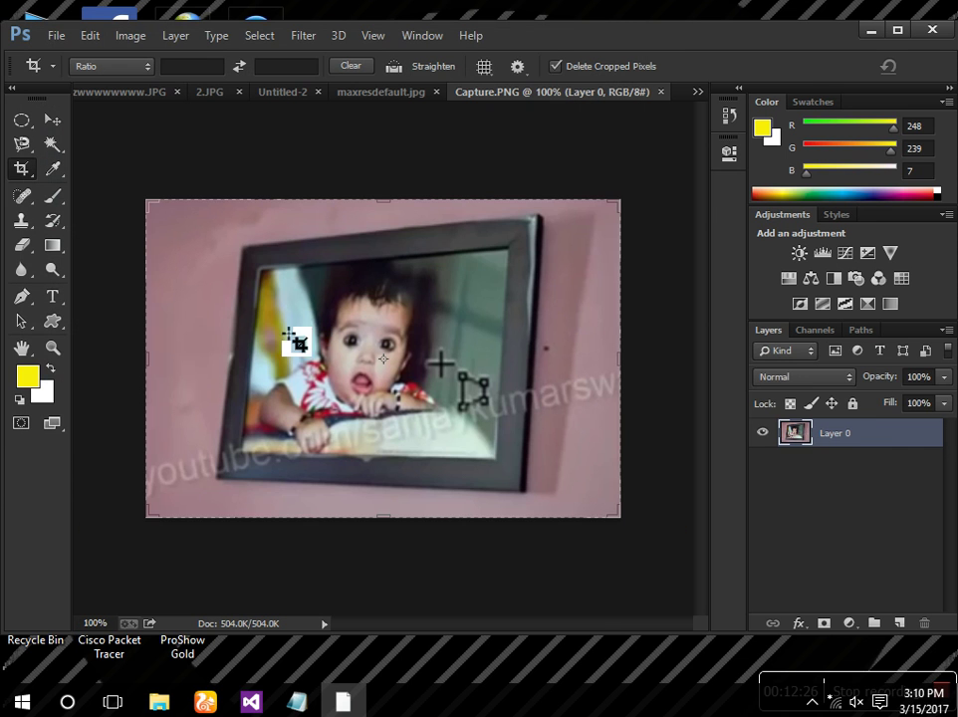
pyautogui.rightClick(22, 176)
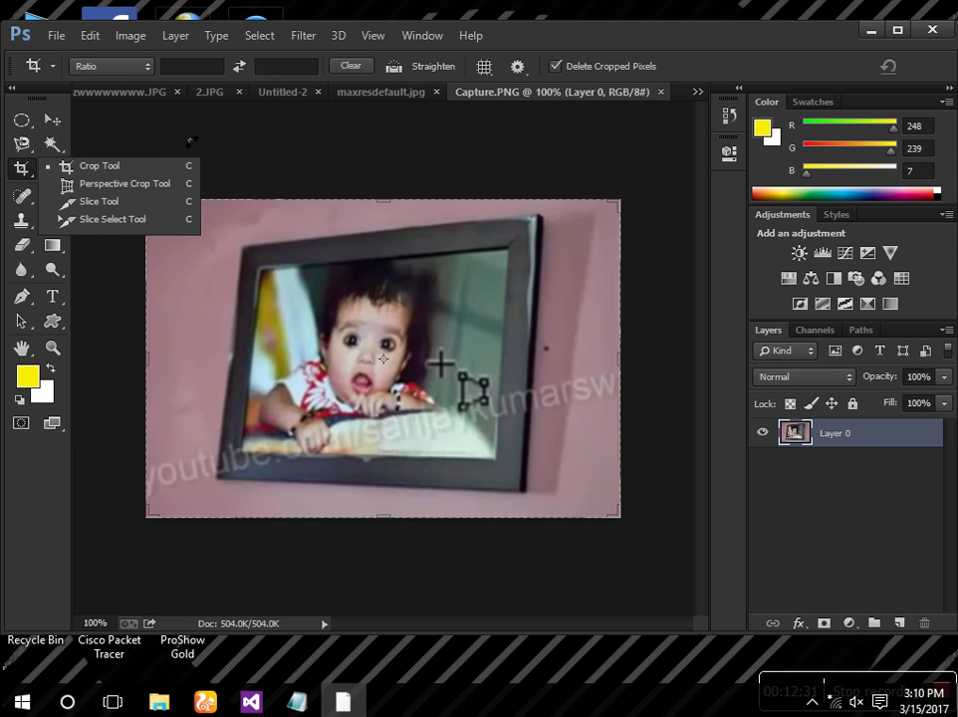
pyautogui.click(189, 141)
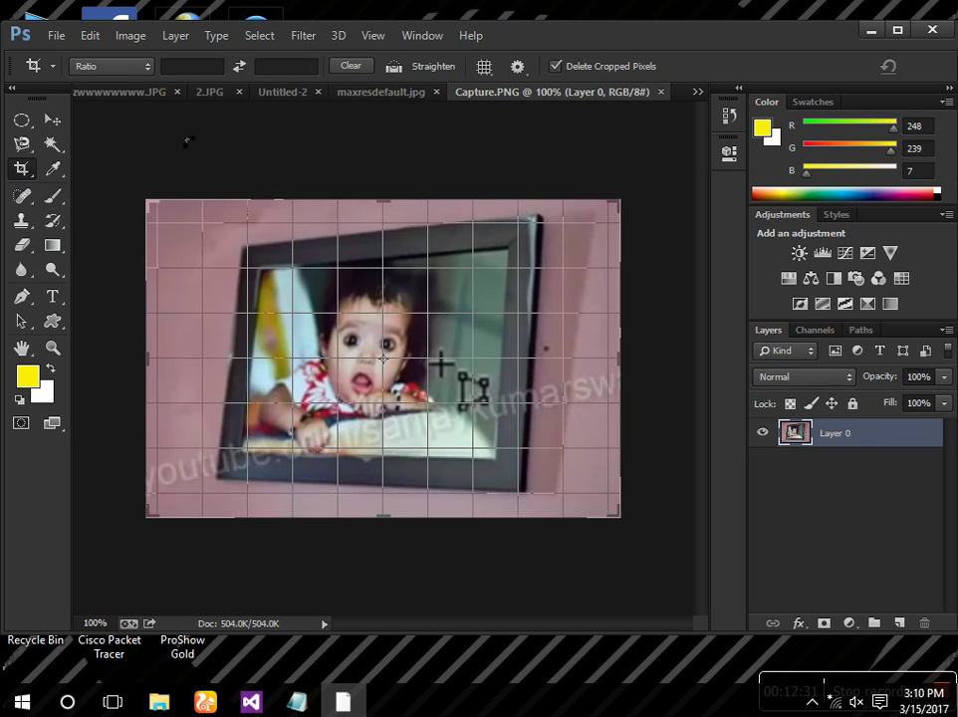
pyautogui.click(22, 175)
pyautogui.click(548, 268)
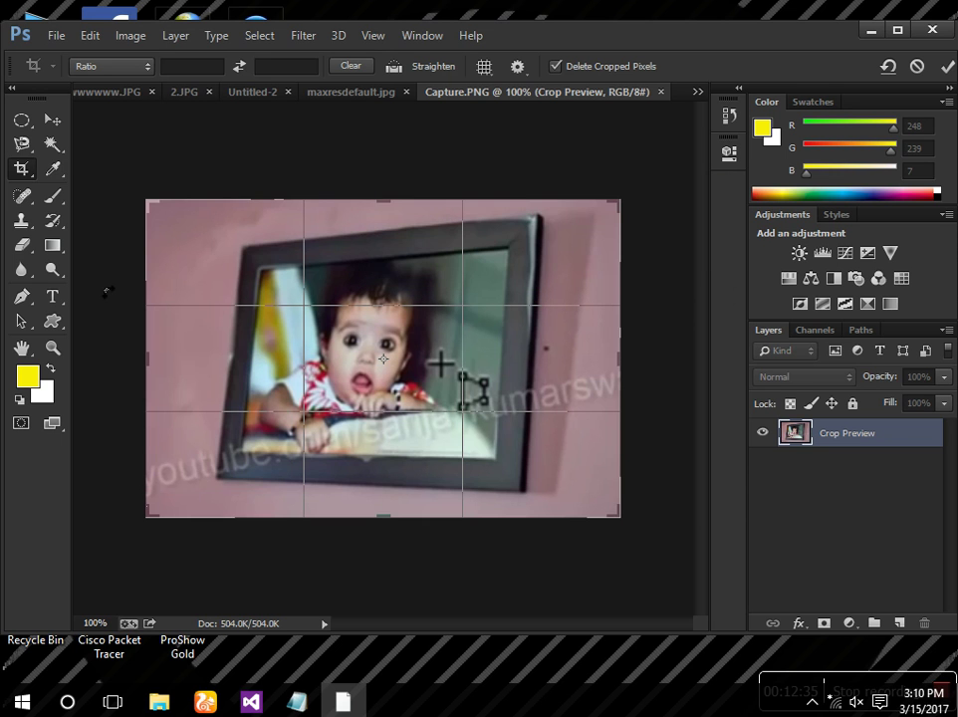
pyautogui.click(21, 119)
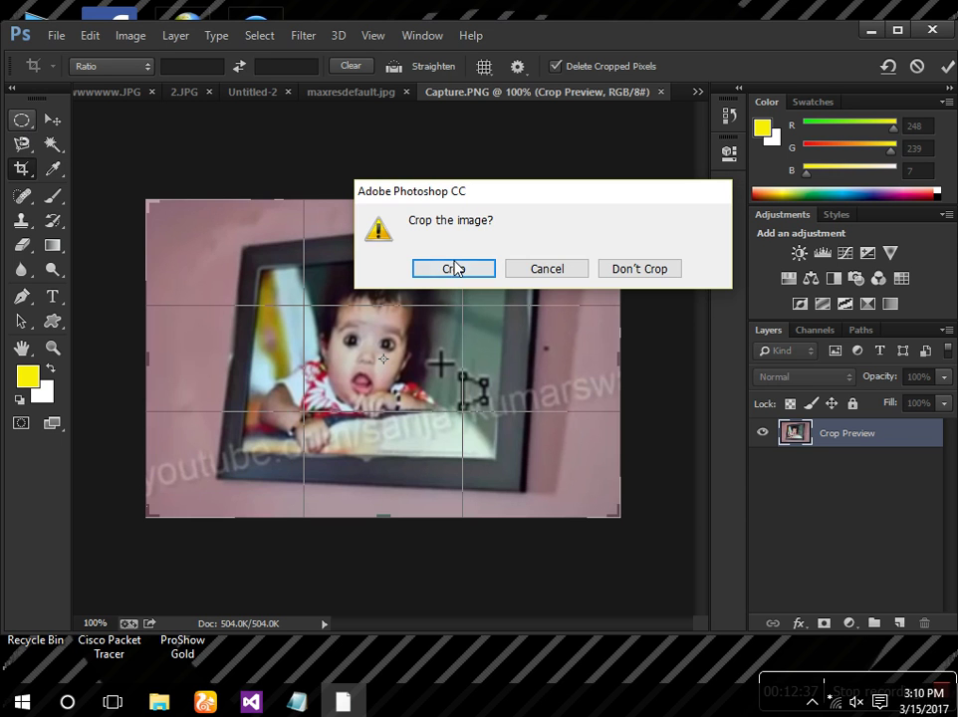
pyautogui.click(627, 269)
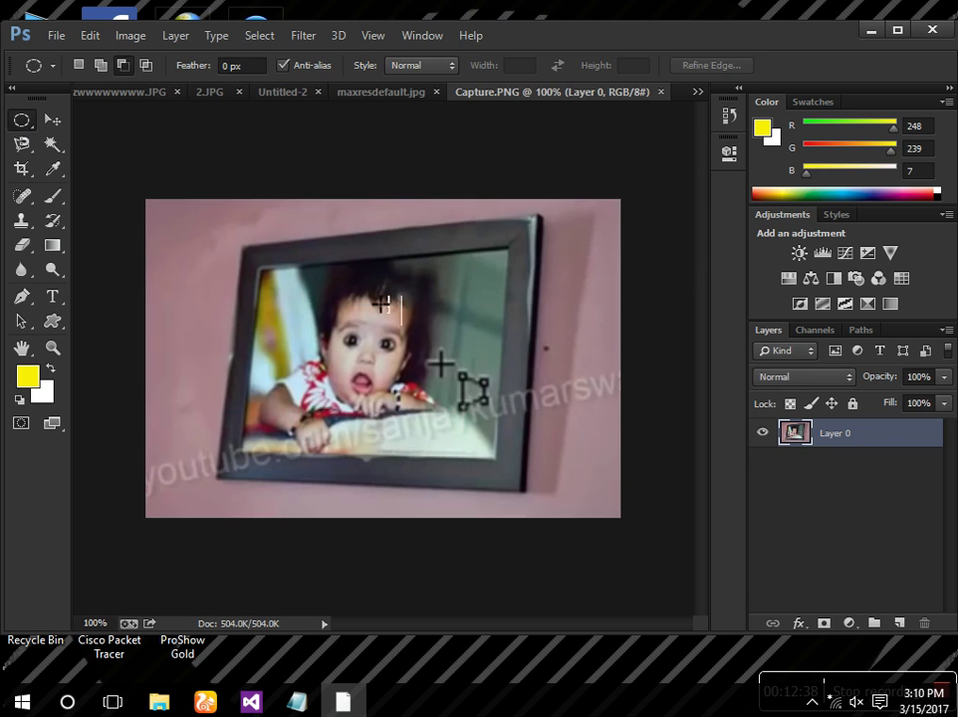
# Try cropping the photo closely around the picture frame with the Crop Tool, and undo the crop.
pyautogui.click(22, 170)
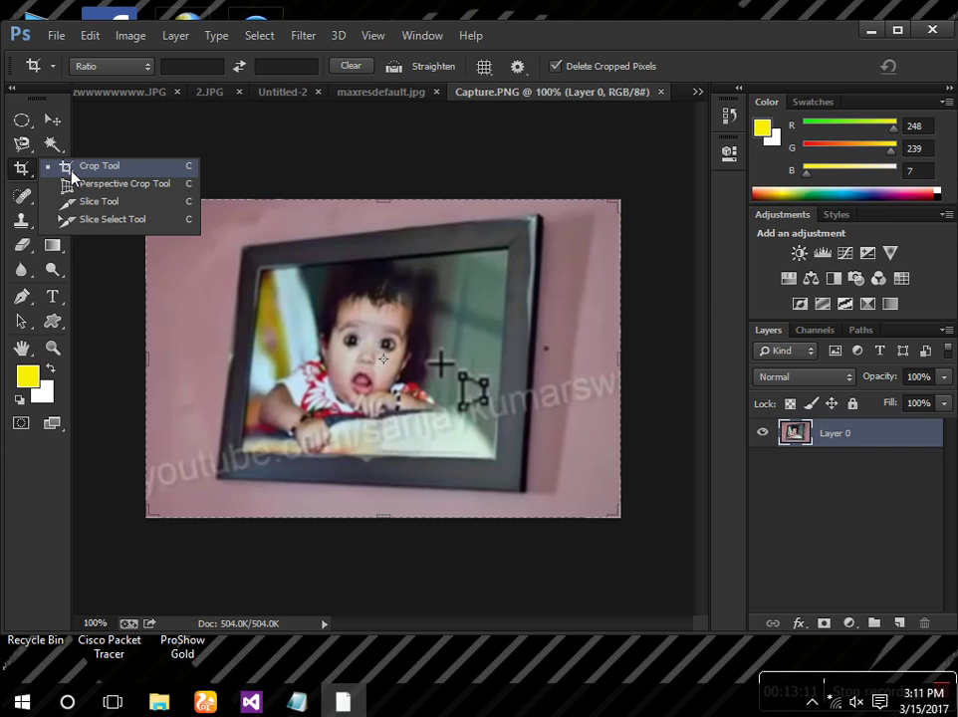
pyautogui.click(100, 166)
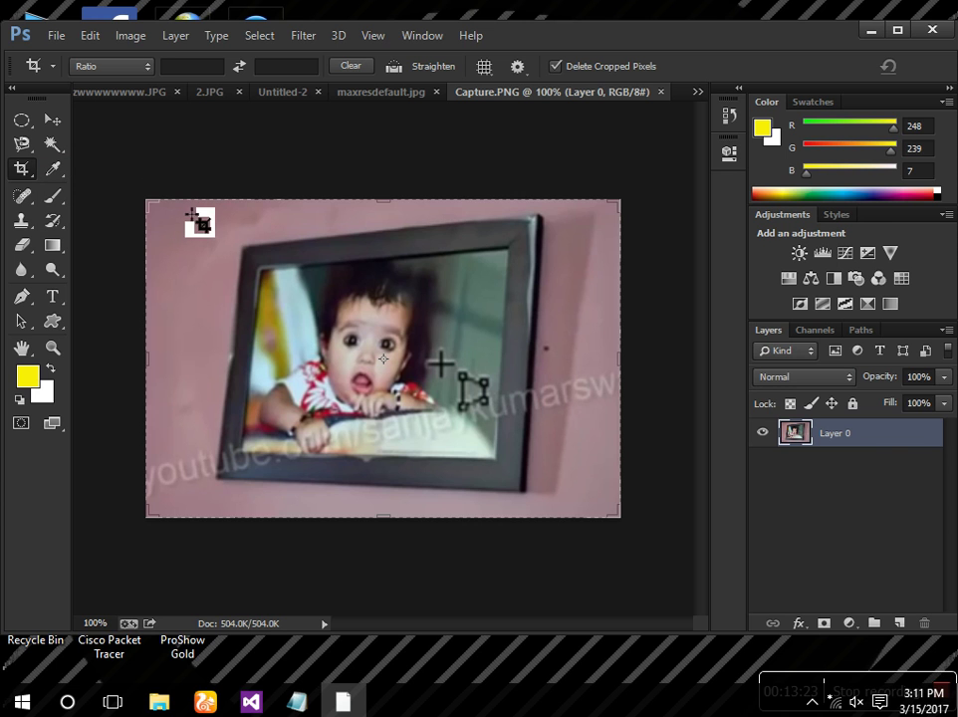
pyautogui.moveTo(204, 220); pyautogui.dragTo(563, 495)
pyautogui.press('Return')
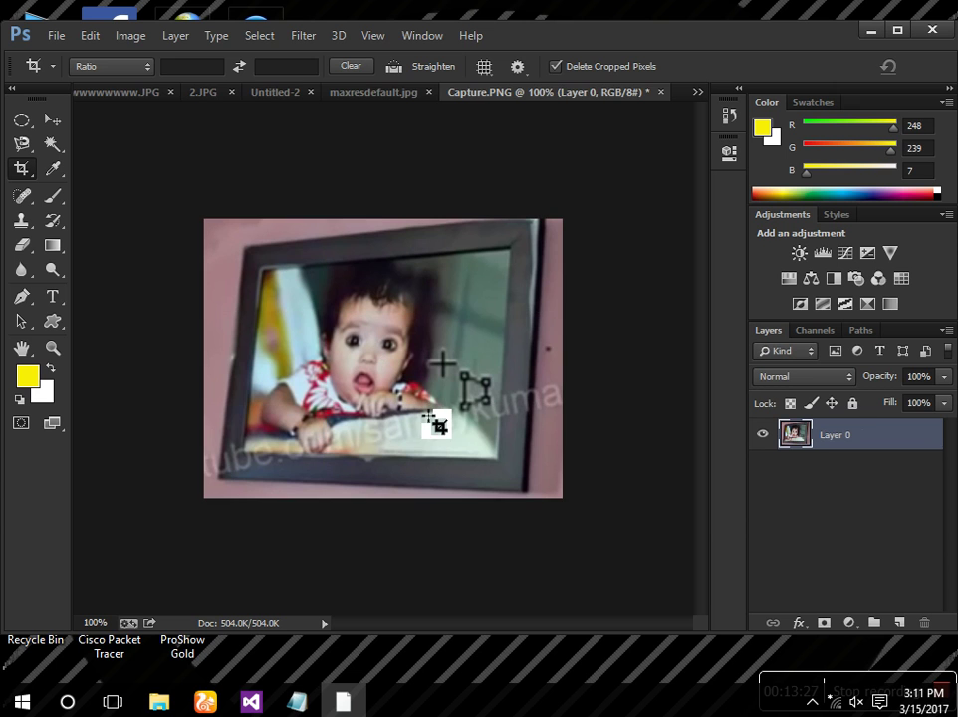
pyautogui.hotkey('ctrl', 'z')
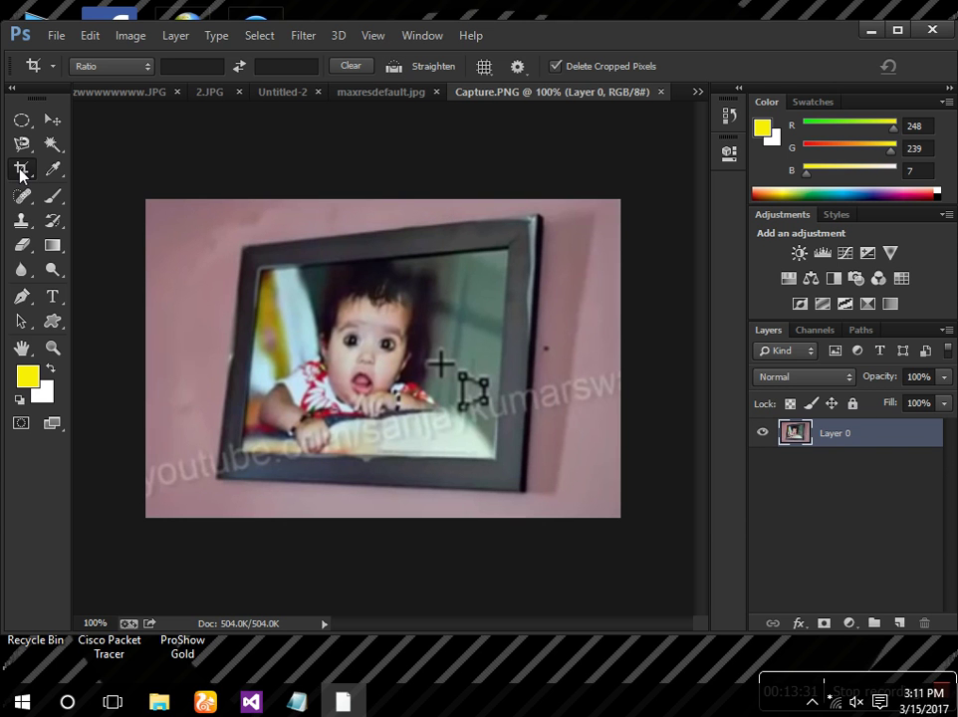
# Try outlining a narrow perspective crop along the frame's left edge with the Perspective Crop Tool, and discard it.
pyautogui.rightClick(21, 171)
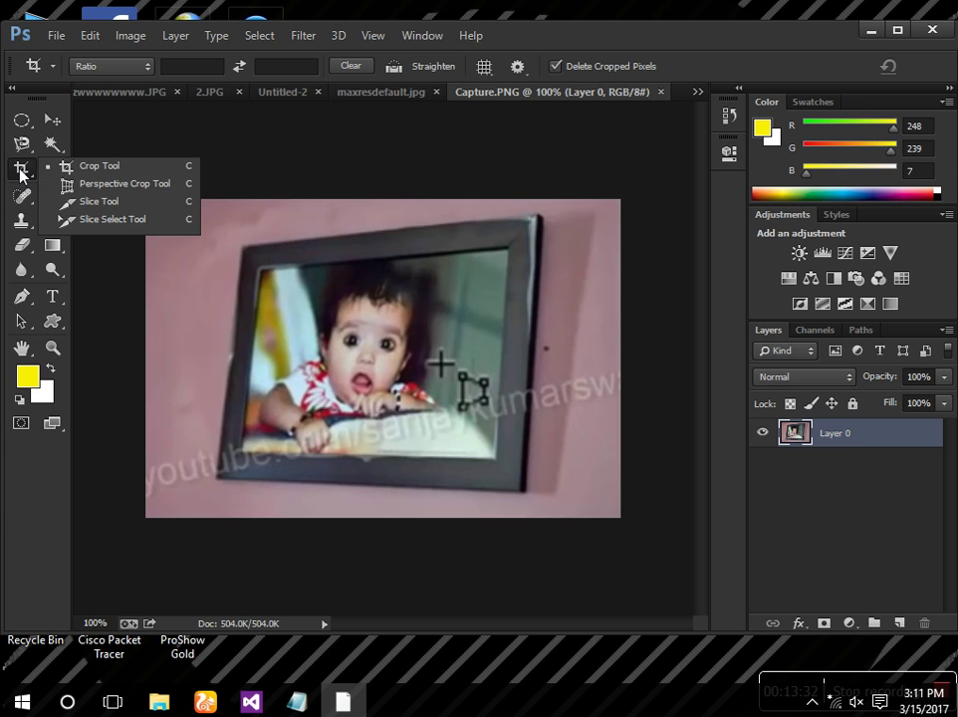
pyautogui.click(123, 187)
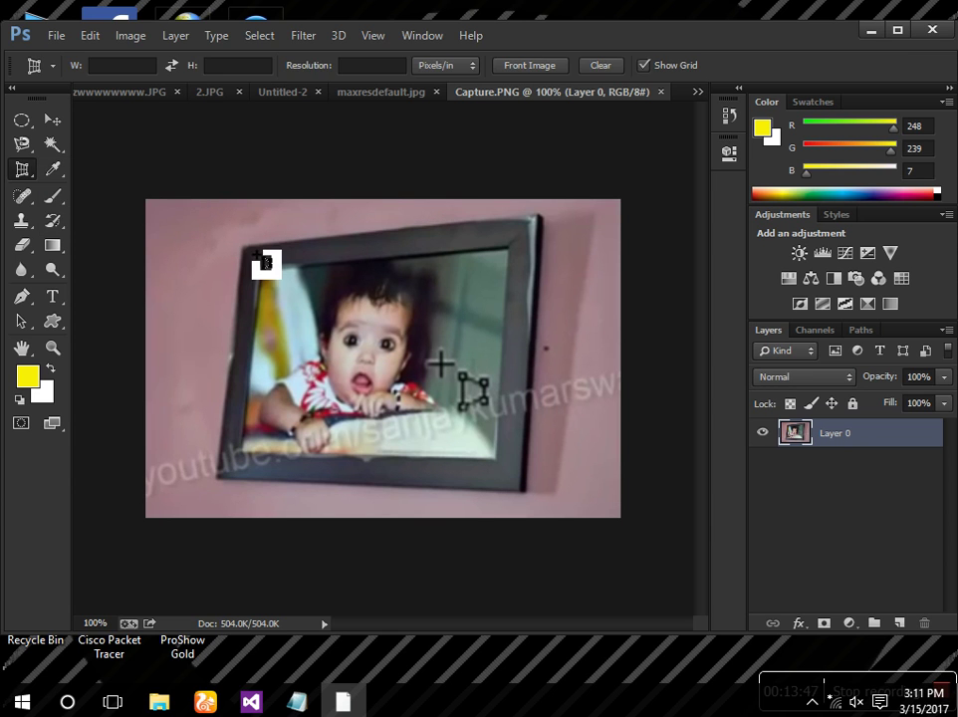
pyautogui.moveTo(247, 251); pyautogui.dragTo(226, 482)
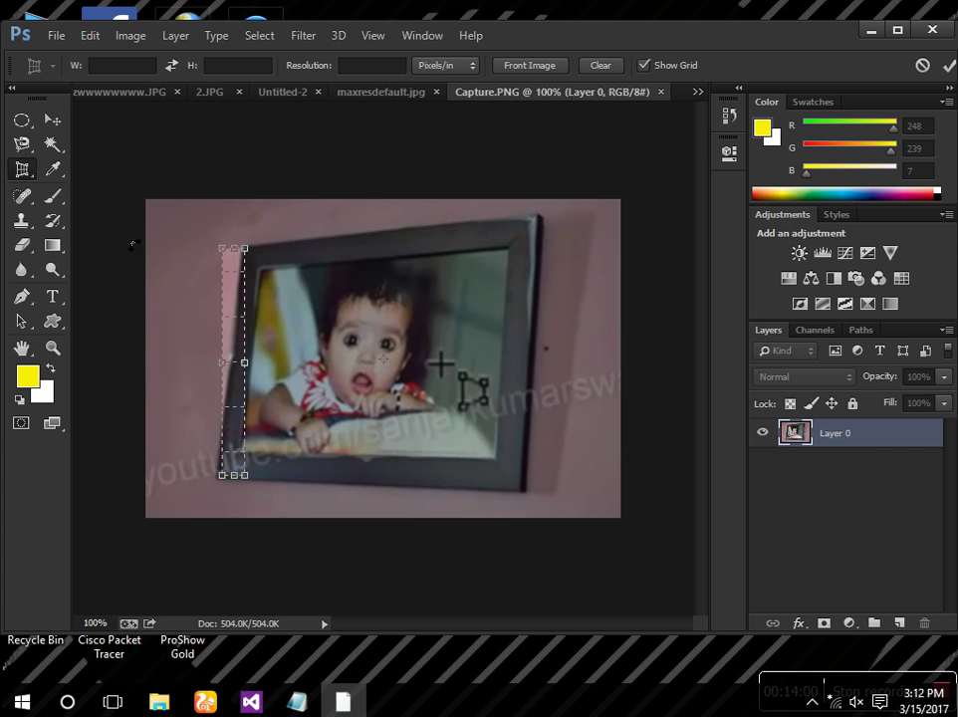
pyautogui.click(22, 144)
pyautogui.click(669, 269)
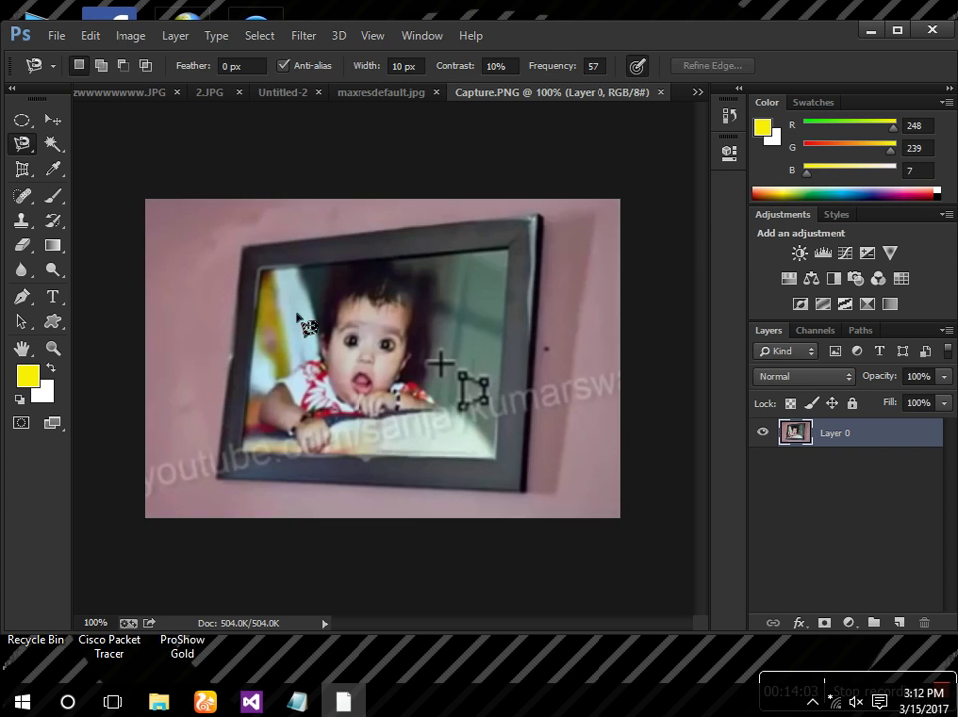
# Try fitting a perspective crop grid to the picture frame's corners at 200% zoom, and discard the crop.
pyautogui.click(23, 173)
pyautogui.rightClick(22, 171)
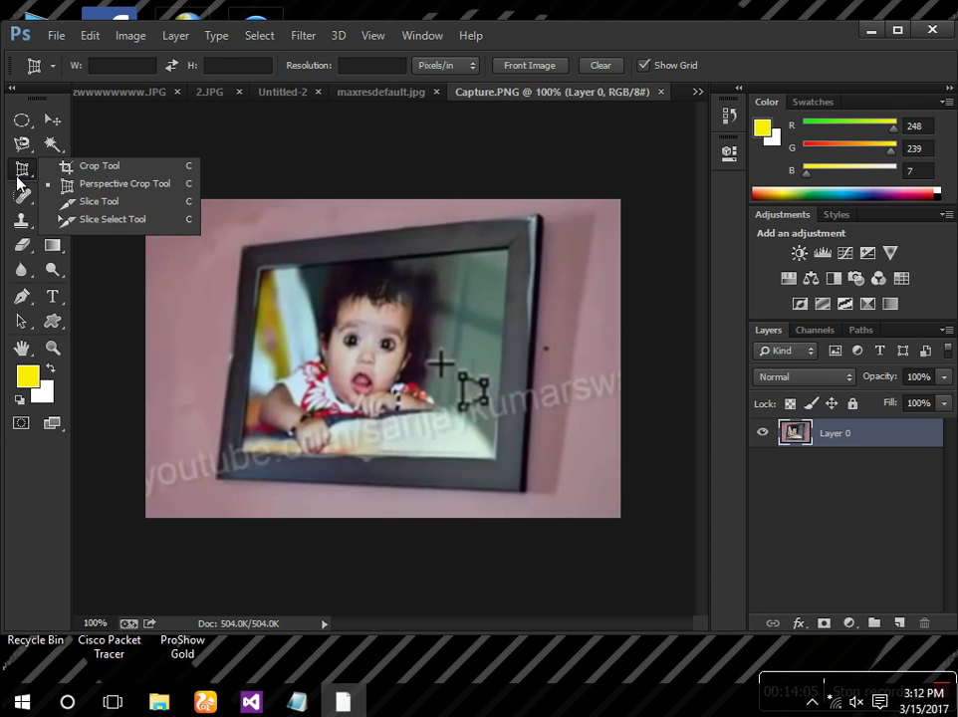
pyautogui.click(110, 185)
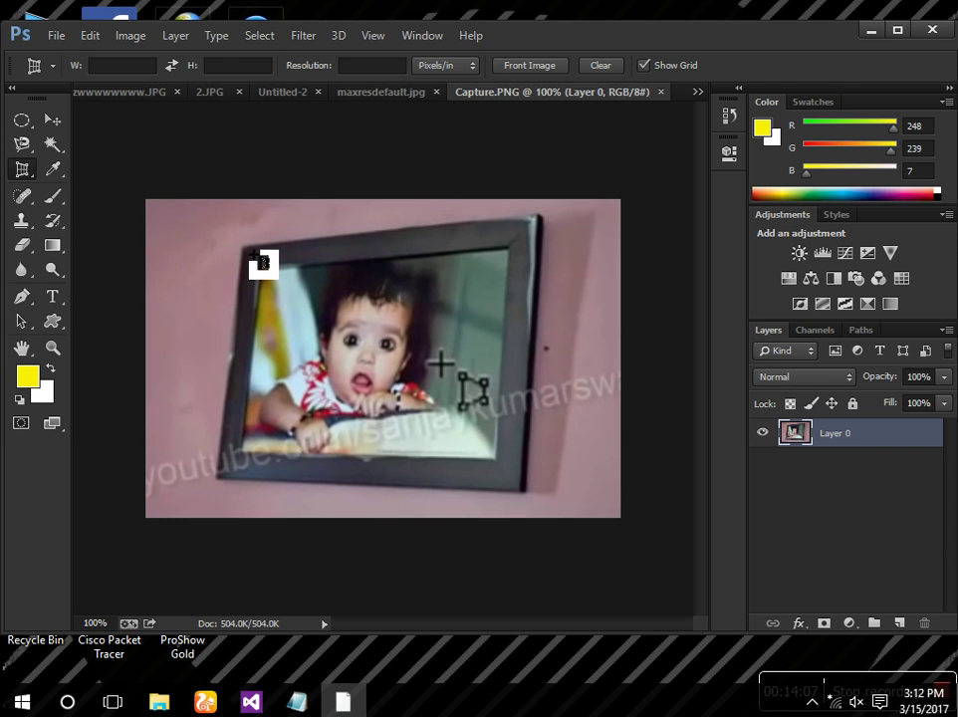
pyautogui.hotkey('ctrl', '+')
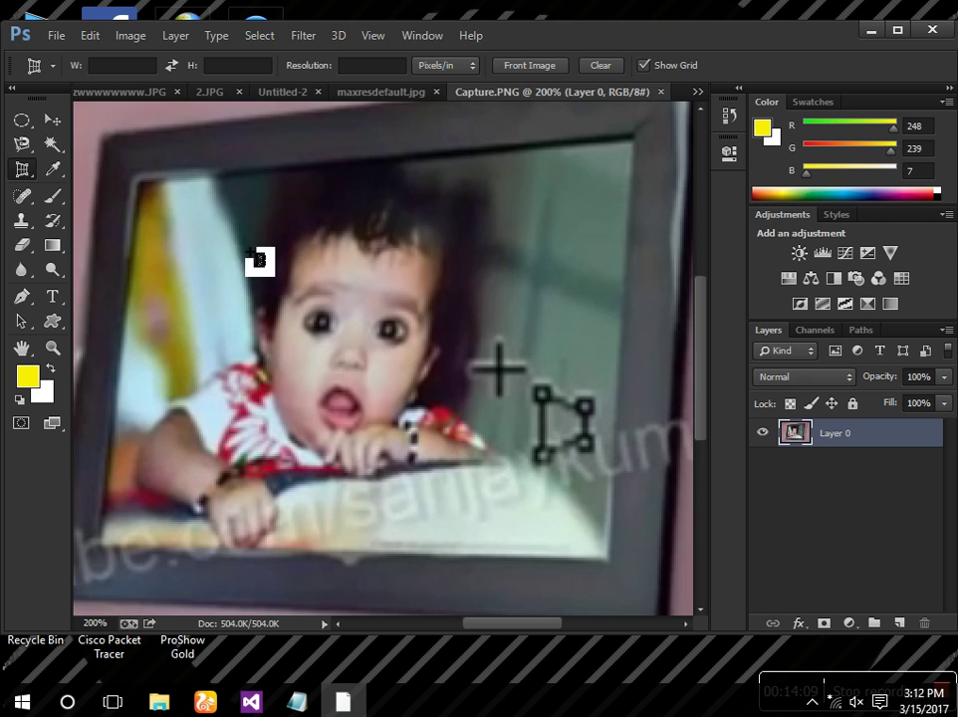
pyautogui.moveTo(104, 142)
pyautogui.mouseDown()
pyautogui.moveTo(103, 519)
pyautogui.moveTo(91, 575)
pyautogui.moveTo(71, 598)
pyautogui.moveTo(252, 590)
pyautogui.moveTo(436, 629)
pyautogui.moveTo(638, 574)
pyautogui.moveTo(669, 588)
pyautogui.moveTo(723, 586)
pyautogui.moveTo(519, 623)
pyautogui.moveTo(606, 595)
pyautogui.moveTo(622, 601)
pyautogui.moveTo(611, 547)
pyautogui.moveTo(617, 601)
pyautogui.mouseUp()
pyautogui.press('space')
pyautogui.moveTo(521, 341); pyautogui.dragTo(565, 460)
pyautogui.moveTo(385, 477); pyautogui.dragTo(427, 474)
pyautogui.press('ctrl')
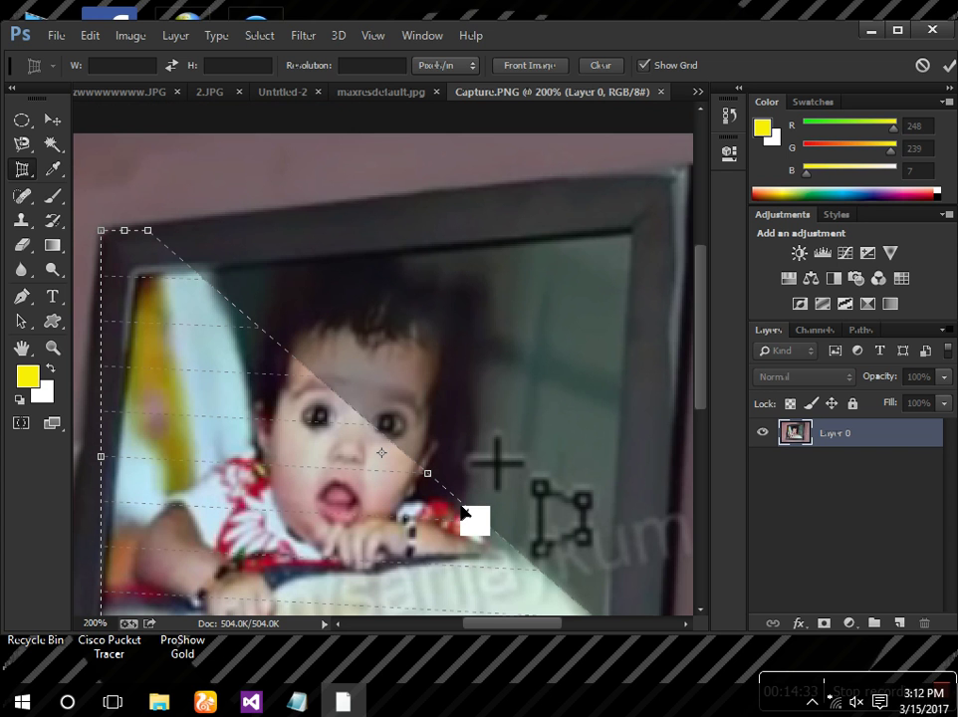
pyautogui.hotkey('ctrl', '-')
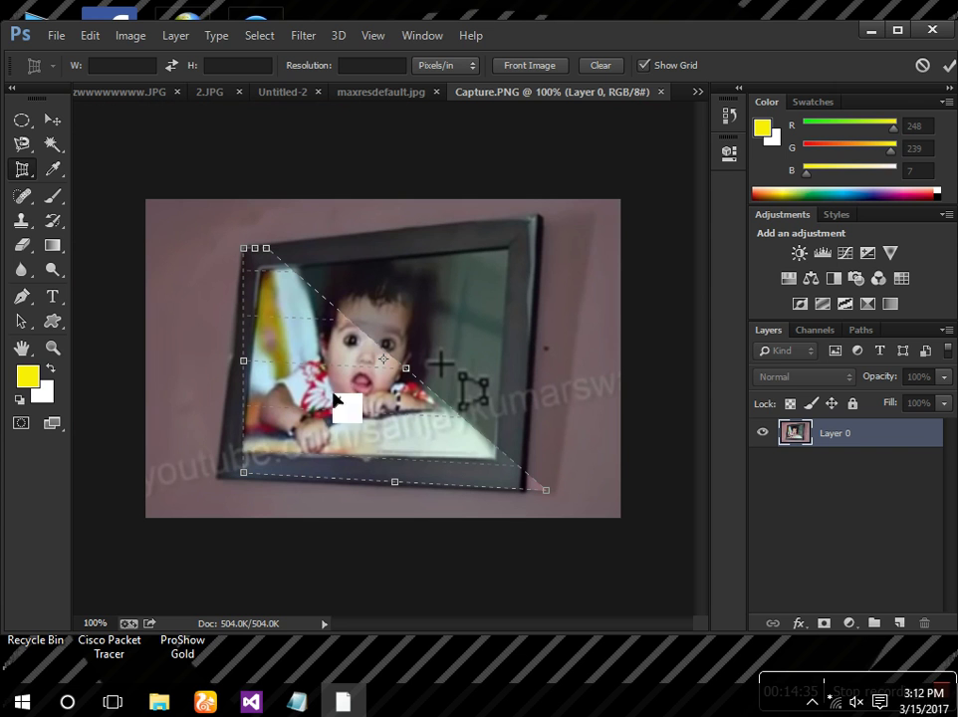
pyautogui.press('ctrl')
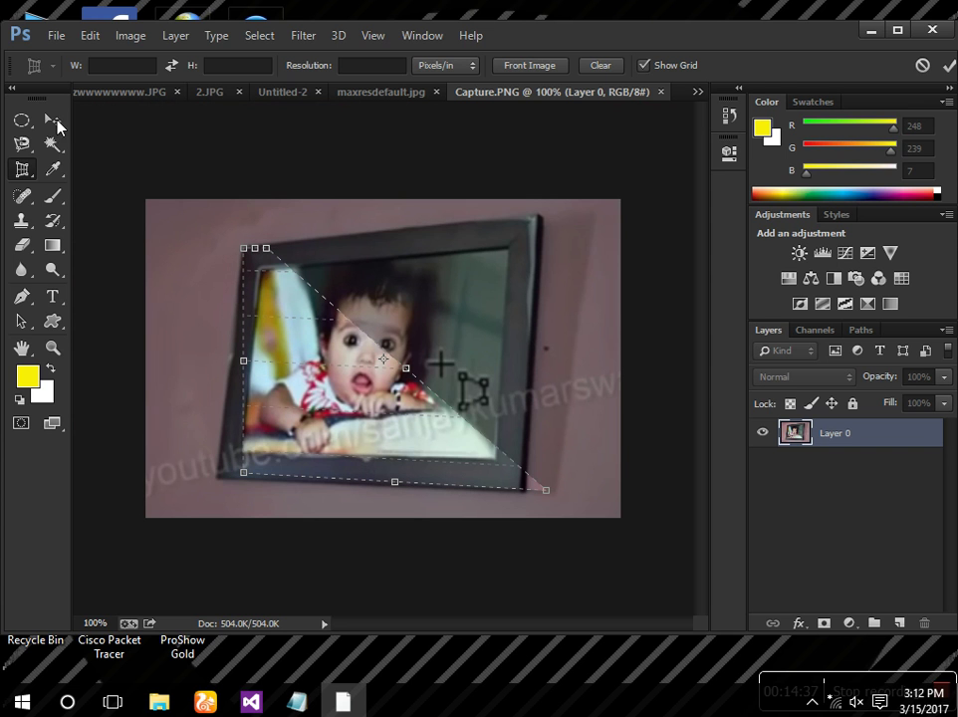
pyautogui.click(21, 144)
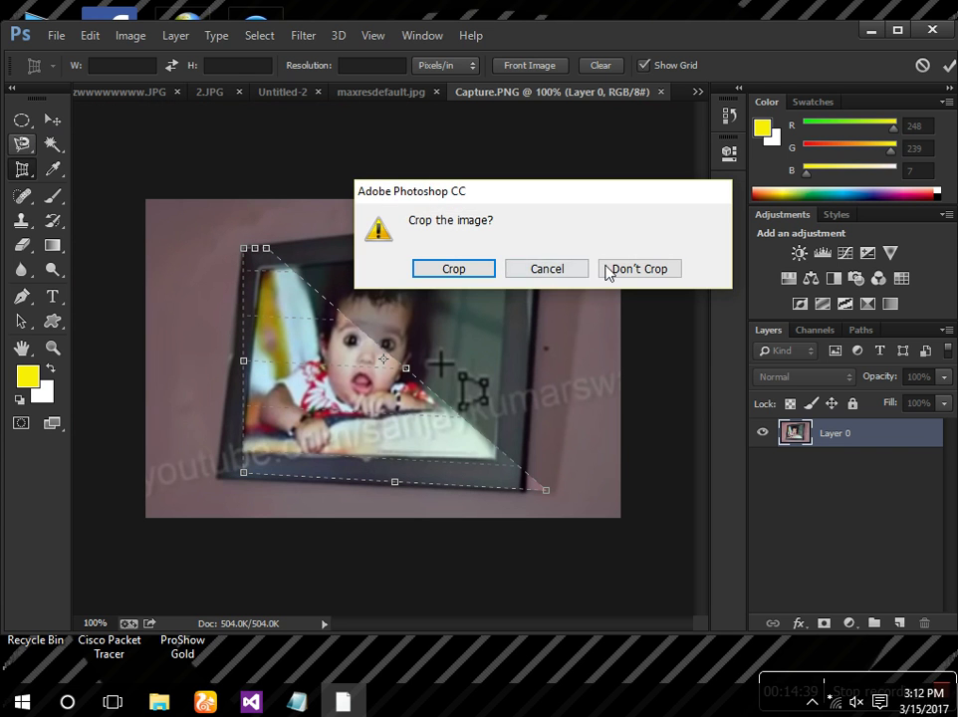
pyautogui.click(609, 271)
# Try a slightly rotated perspective crop along the frame's left and bottom edges, apply it, and undo it.
pyautogui.click(21, 171)
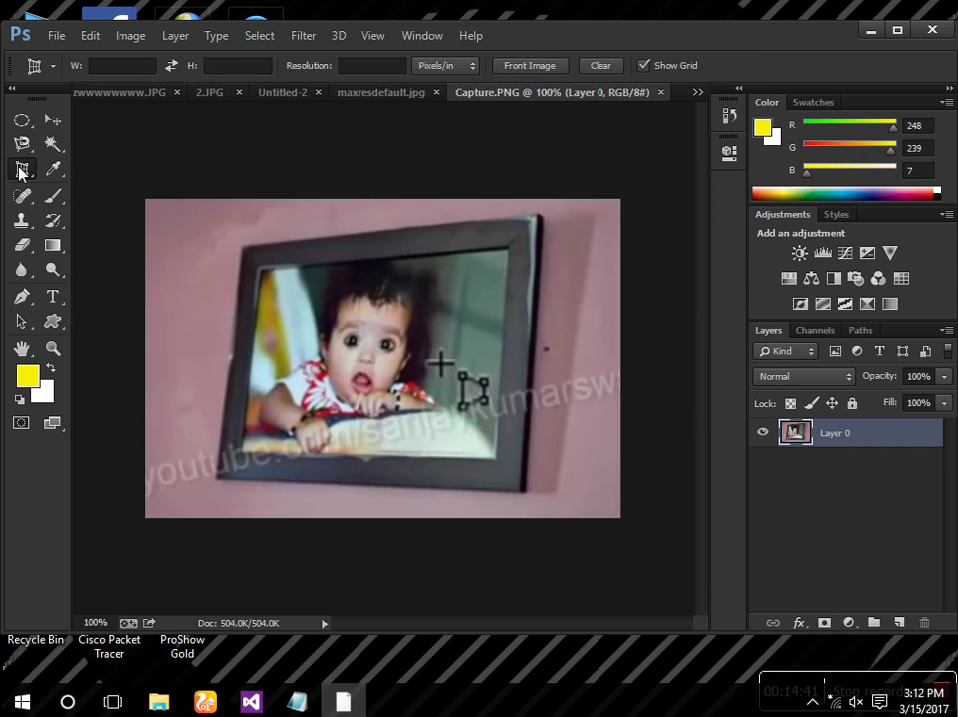
pyautogui.rightClick(19, 170)
pyautogui.click(86, 186)
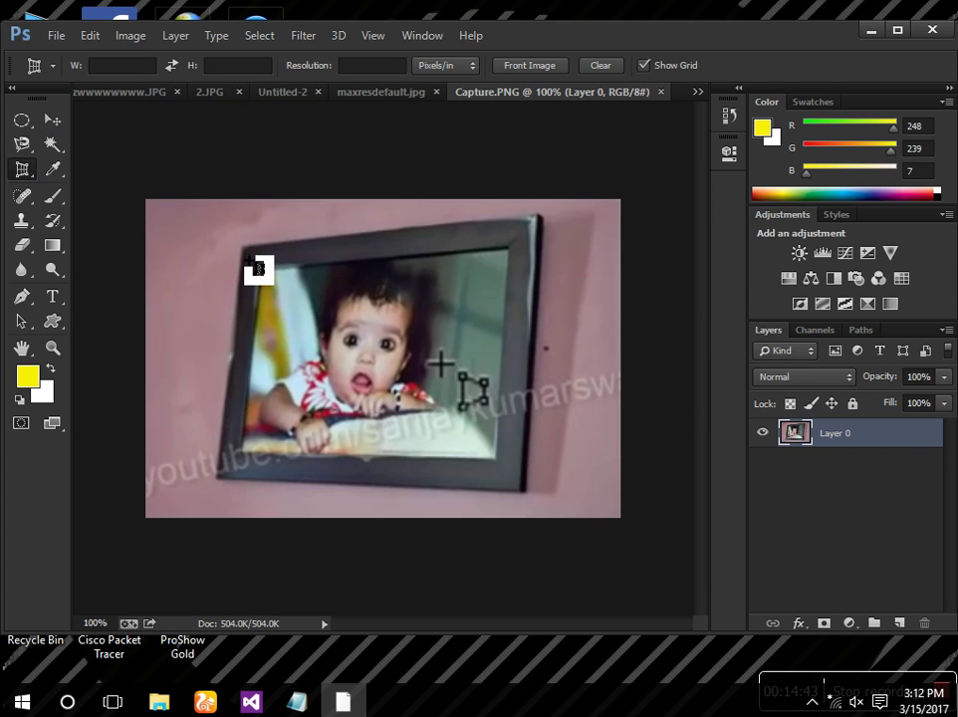
pyautogui.moveTo(243, 247); pyautogui.dragTo(529, 489)
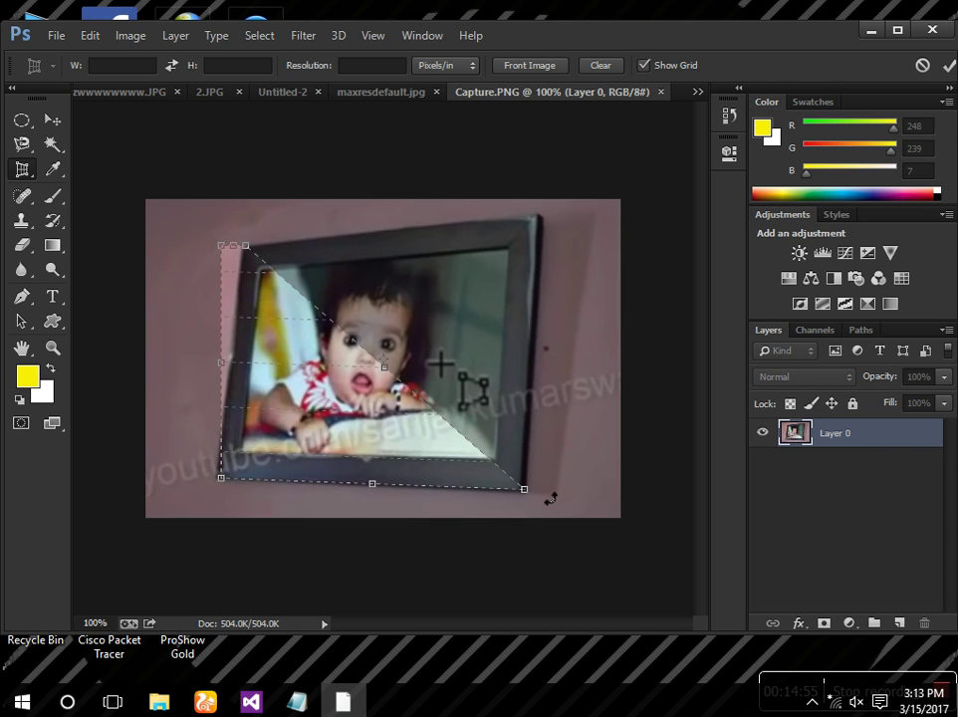
pyautogui.moveTo(551, 500); pyautogui.dragTo(550, 513)
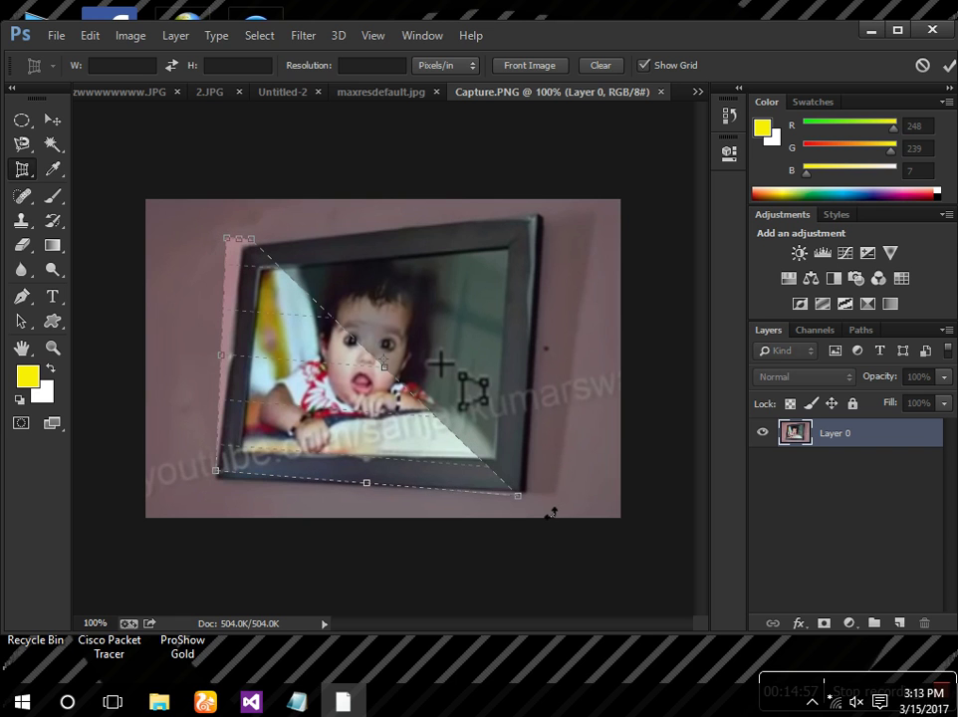
pyautogui.rightClick(19, 176)
pyautogui.click(89, 186)
pyautogui.press('Return')
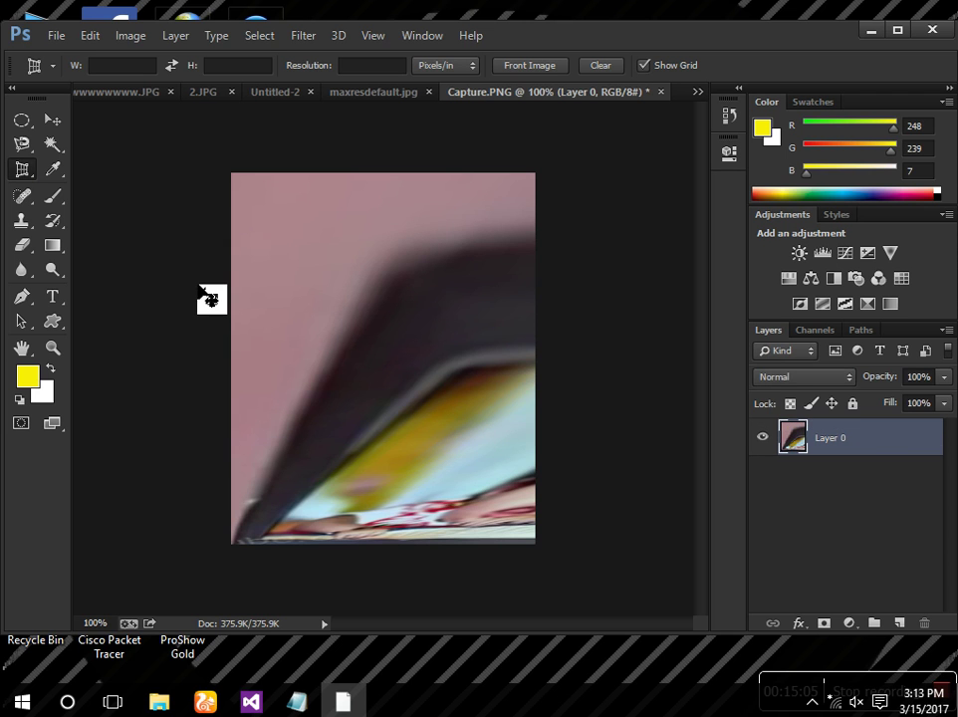
pyautogui.hotkey('ctrl', 'z')
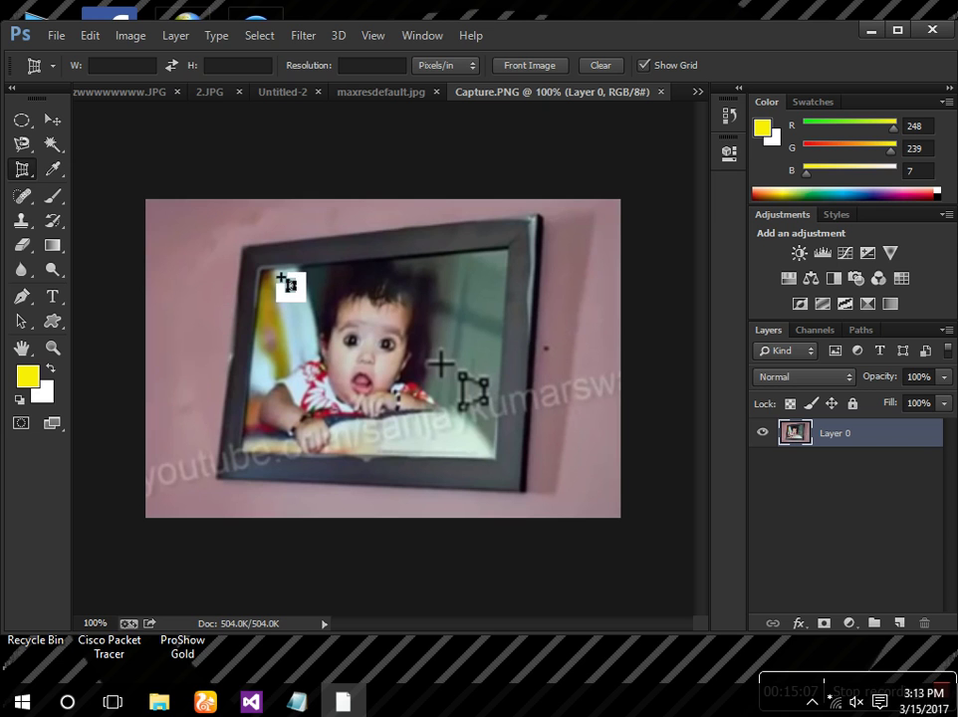
pyautogui.rightClick(19, 177)
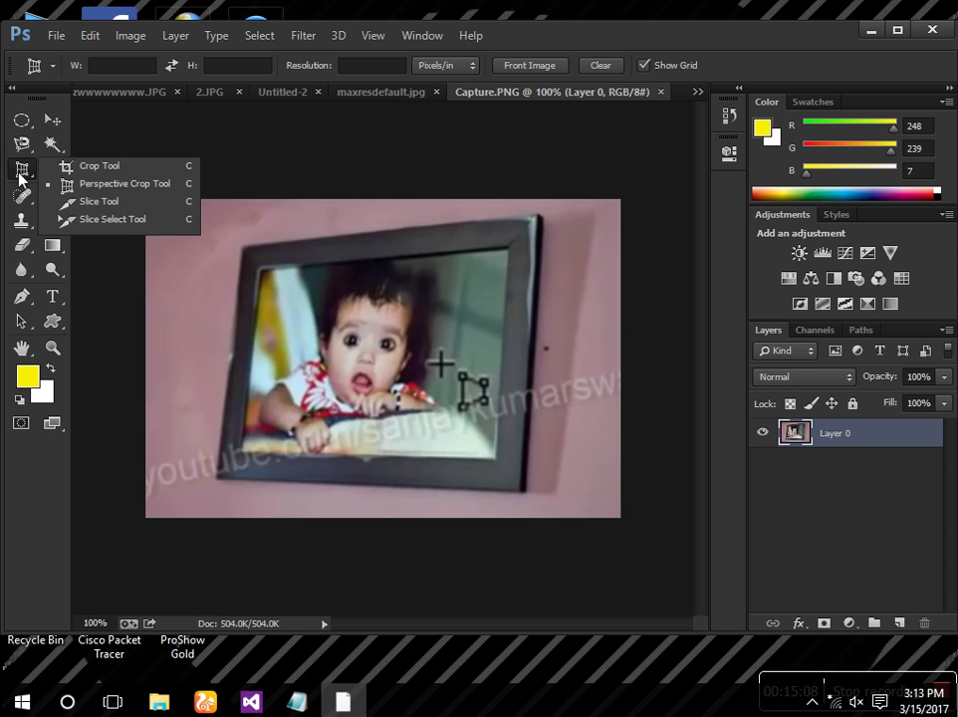
pyautogui.click(84, 187)
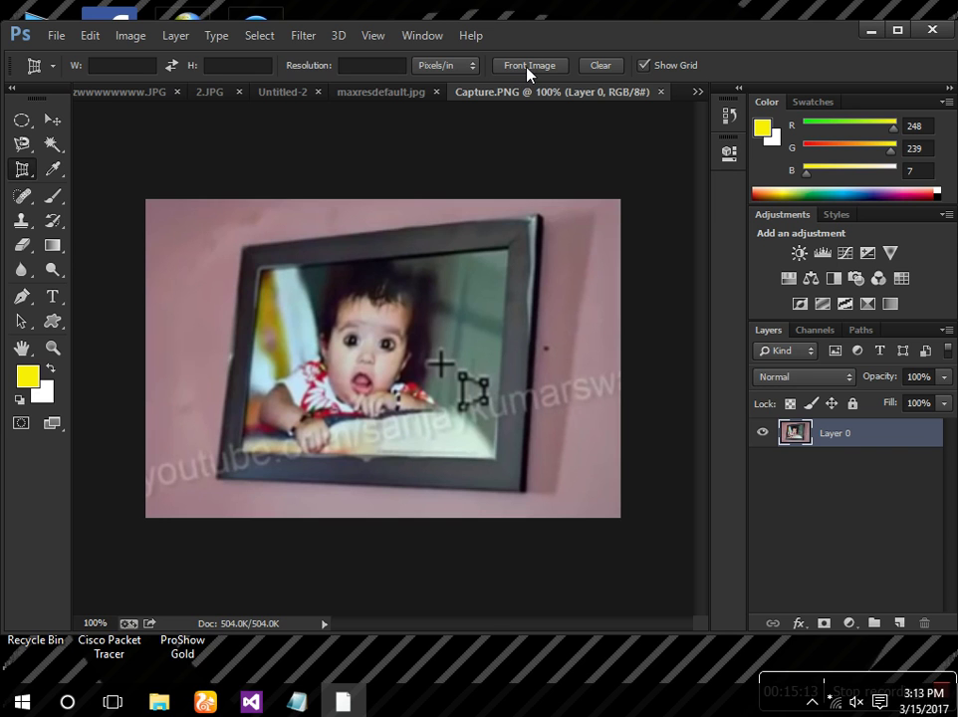
pyautogui.click(56, 65)
pyautogui.click(56, 66)
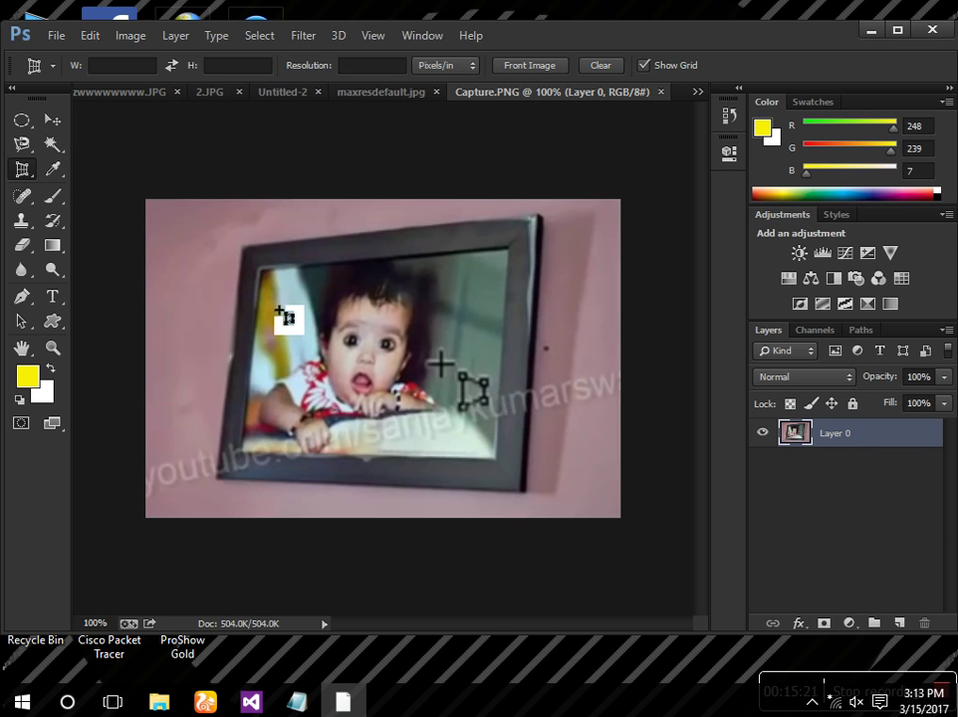
pyautogui.click(793, 701)
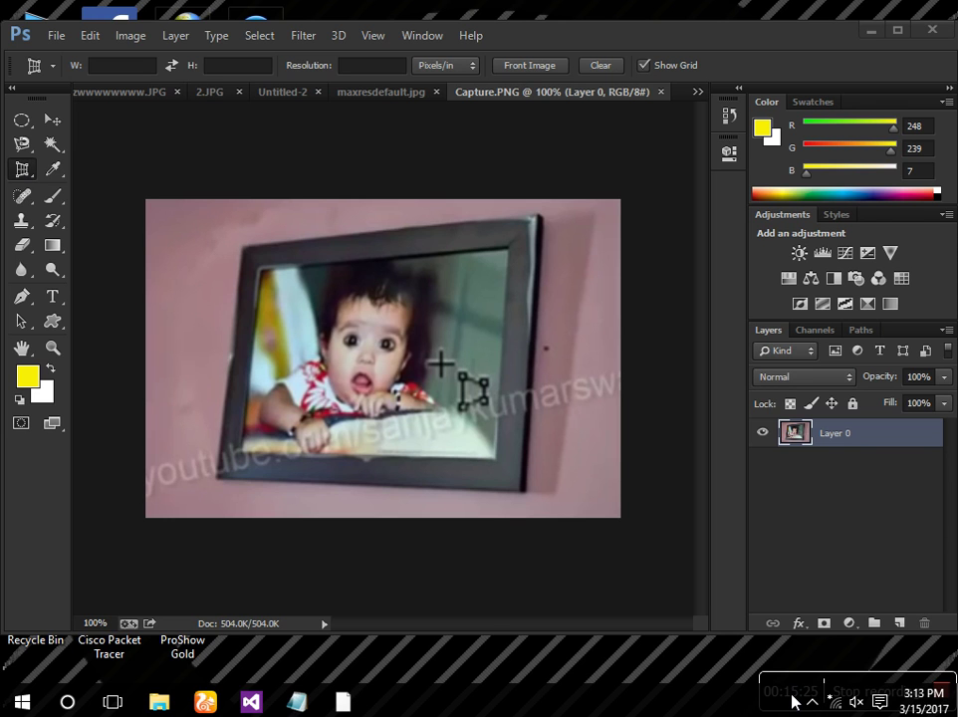